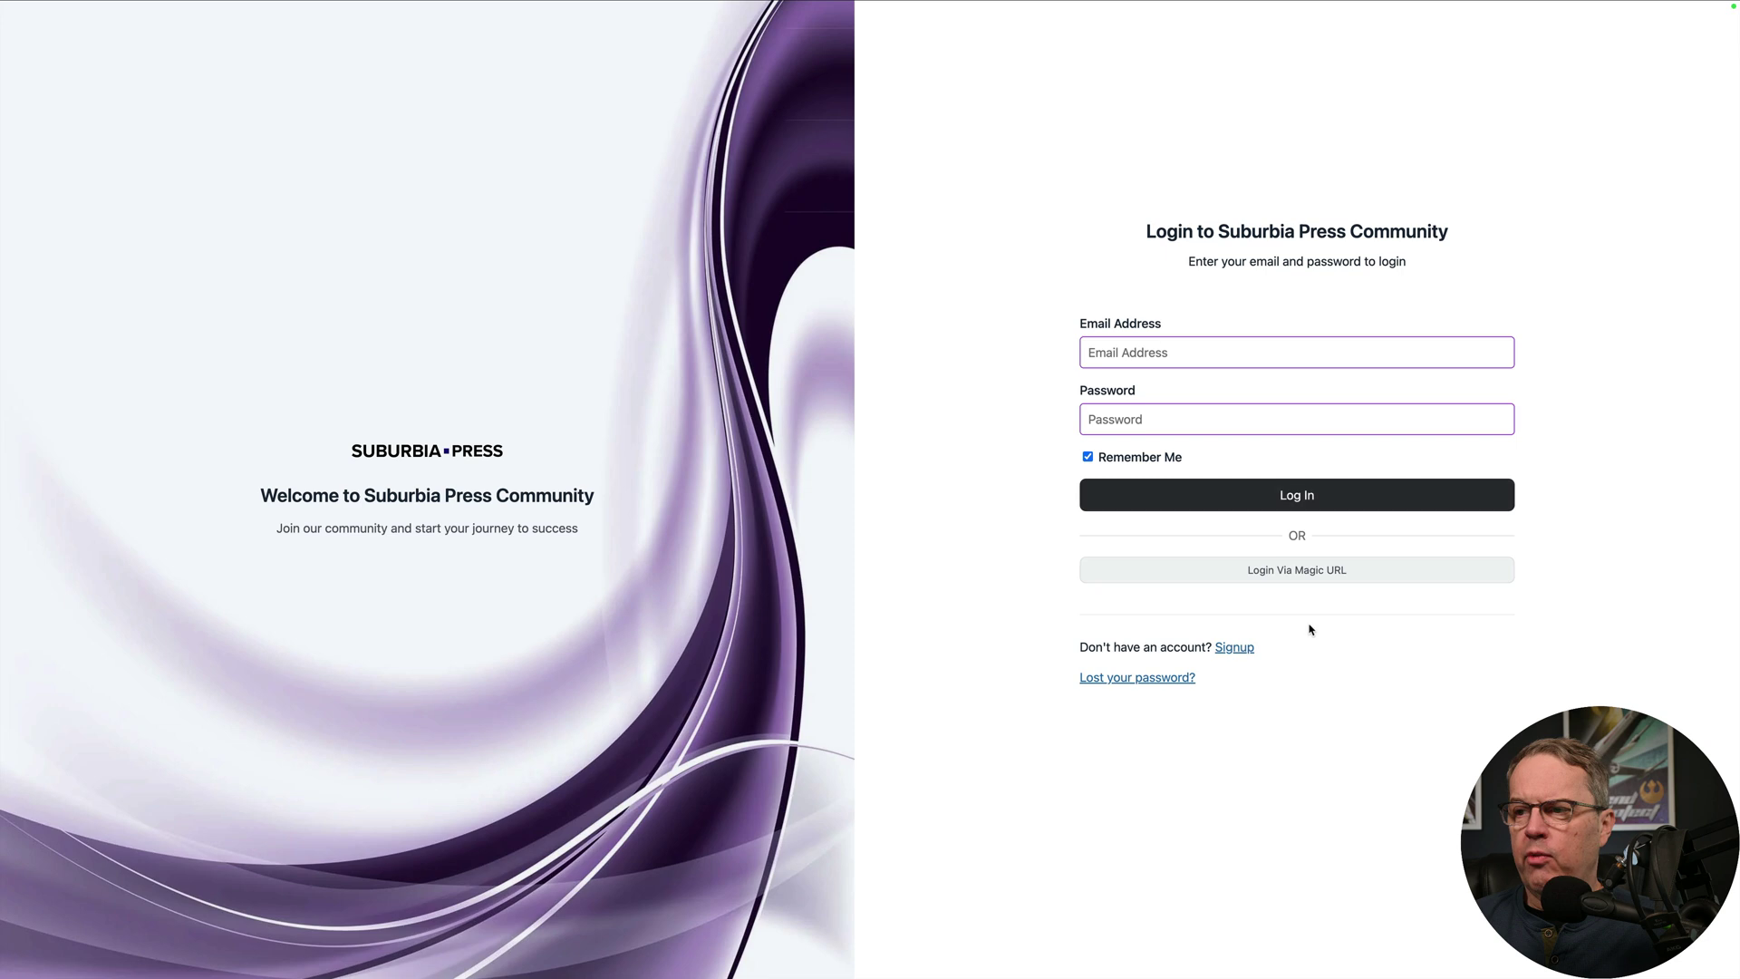
pyautogui.click(1234, 647)
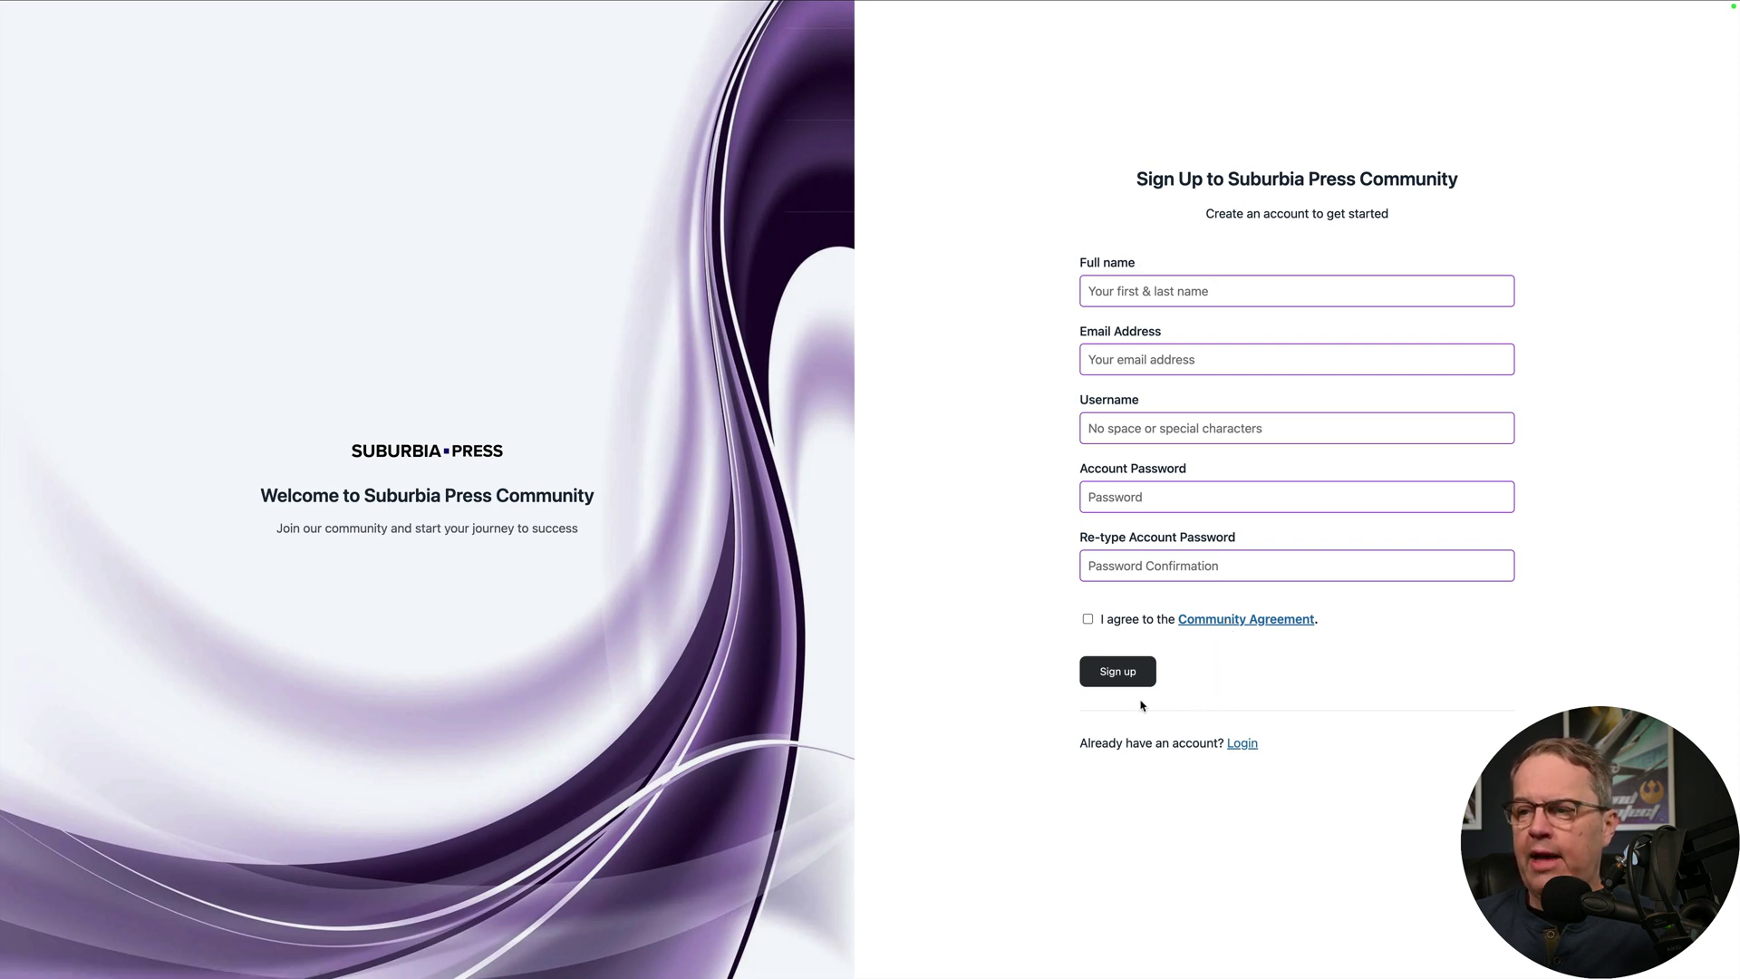
pyautogui.click(1240, 745)
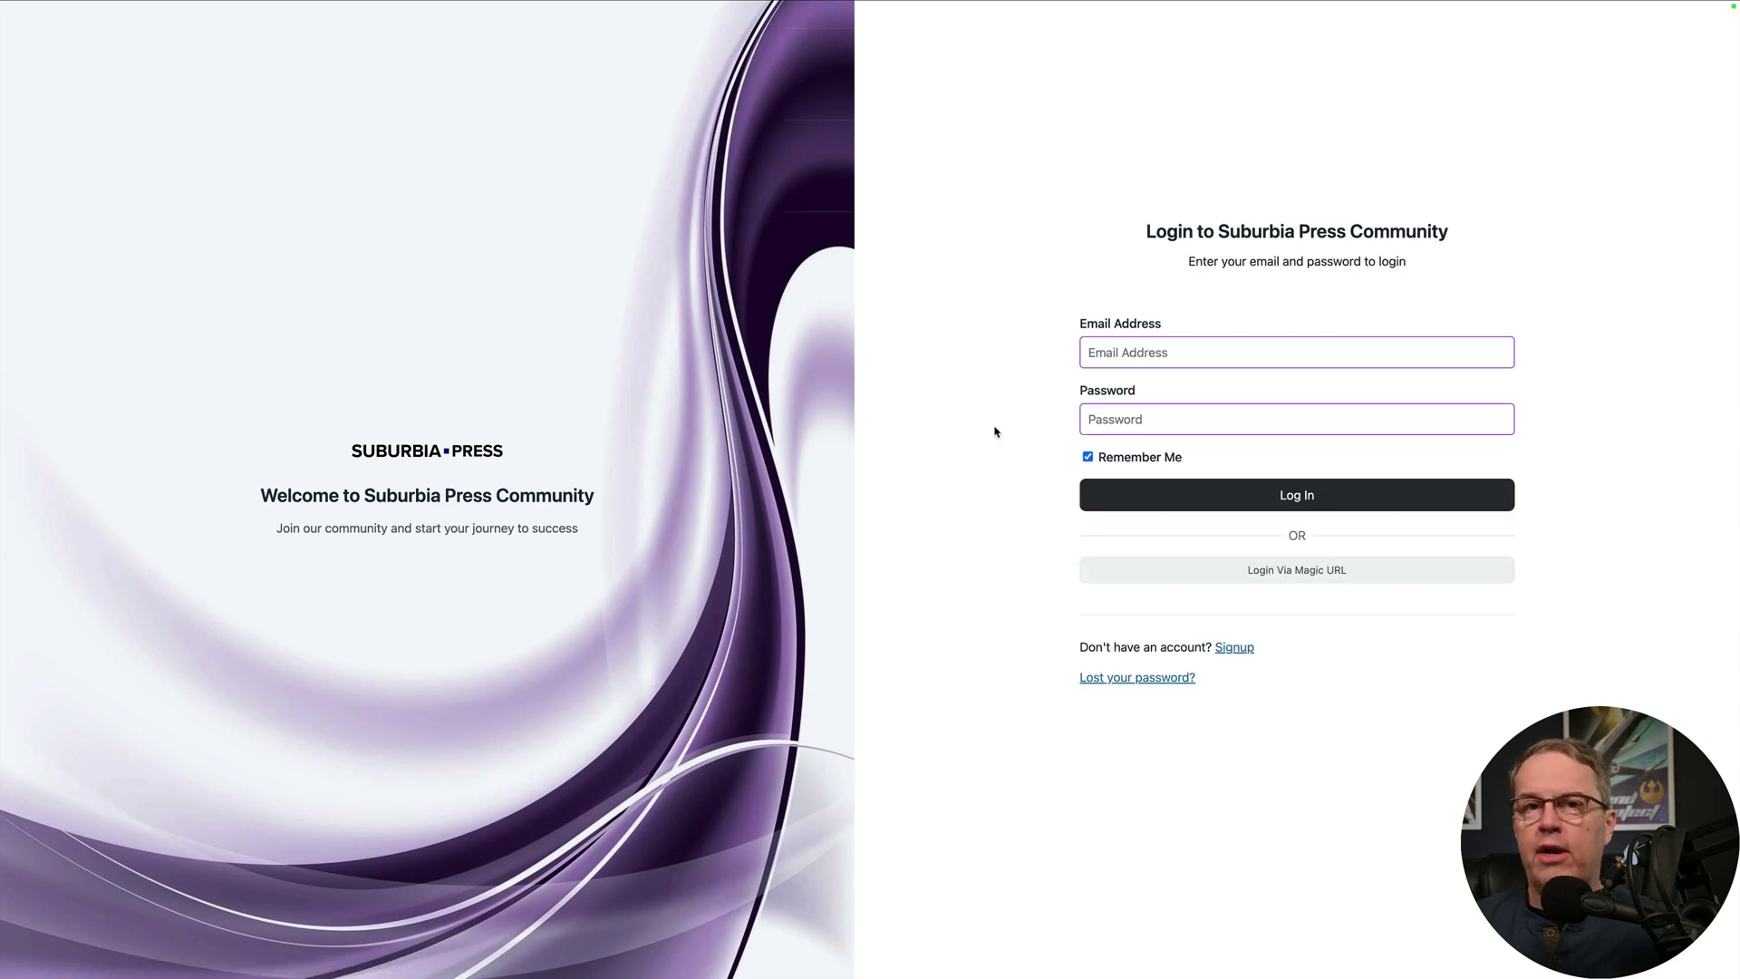
# Step: Open Fluent Community's Portal Settings and scroll down to the Login / Registration URLs options
pyautogui.click(1234, 649)
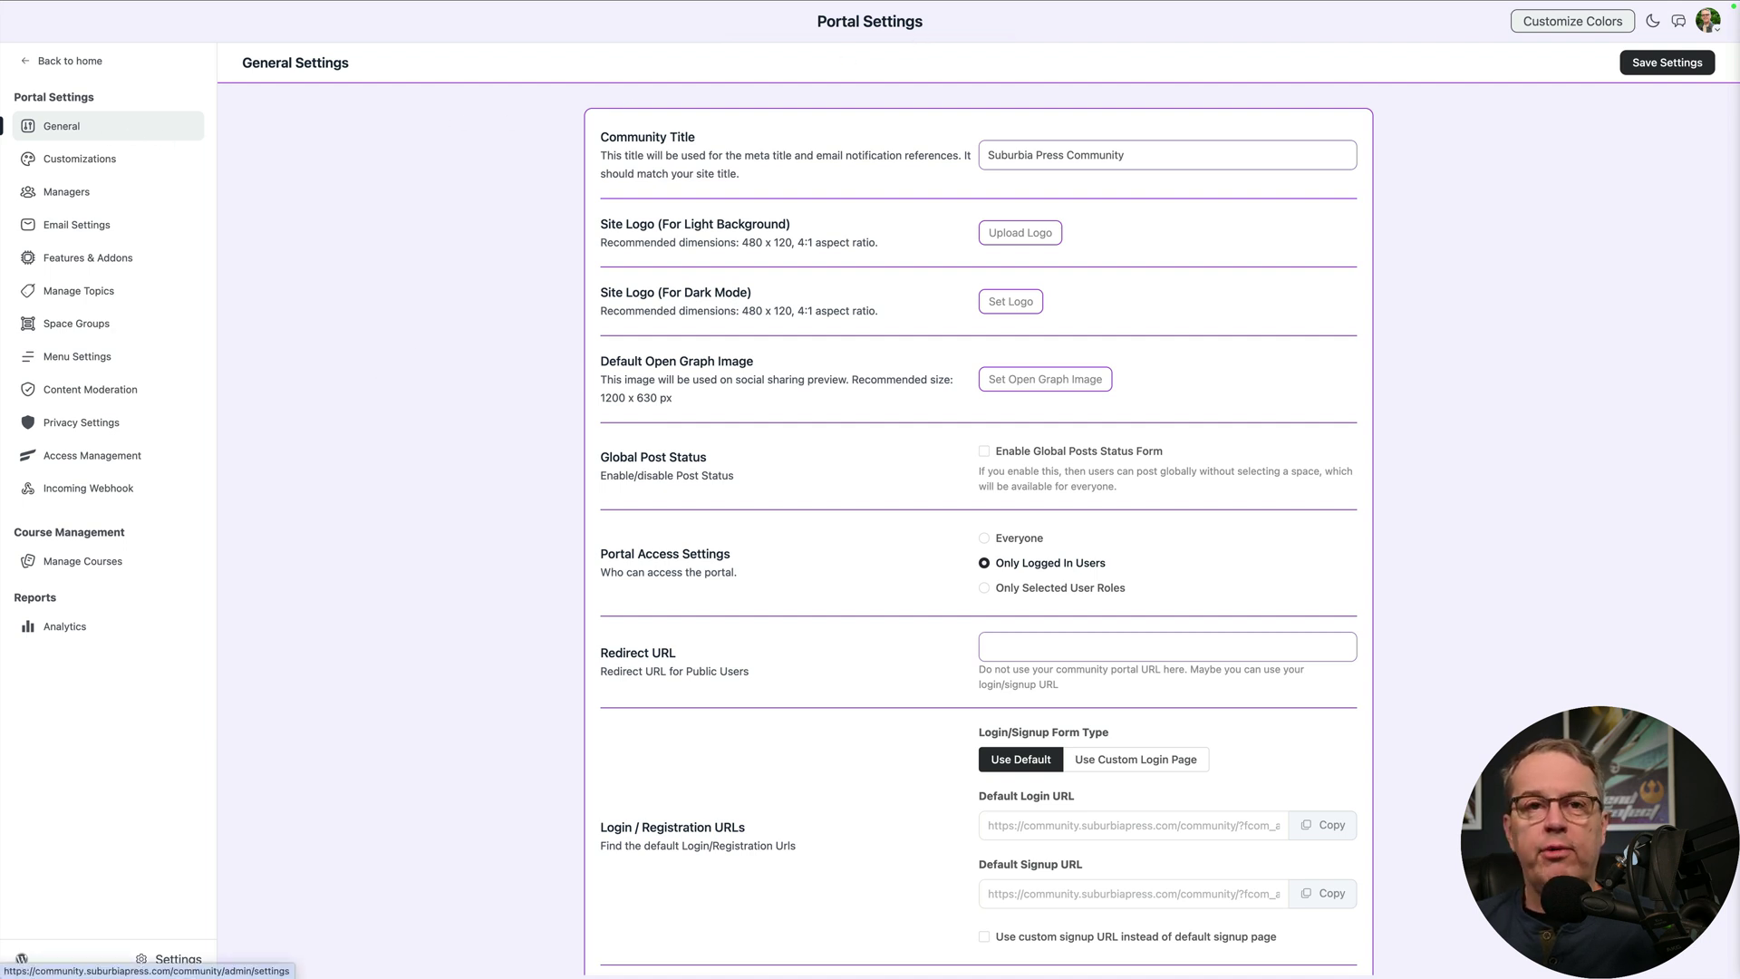
pyautogui.scroll(-3, 528, 301)
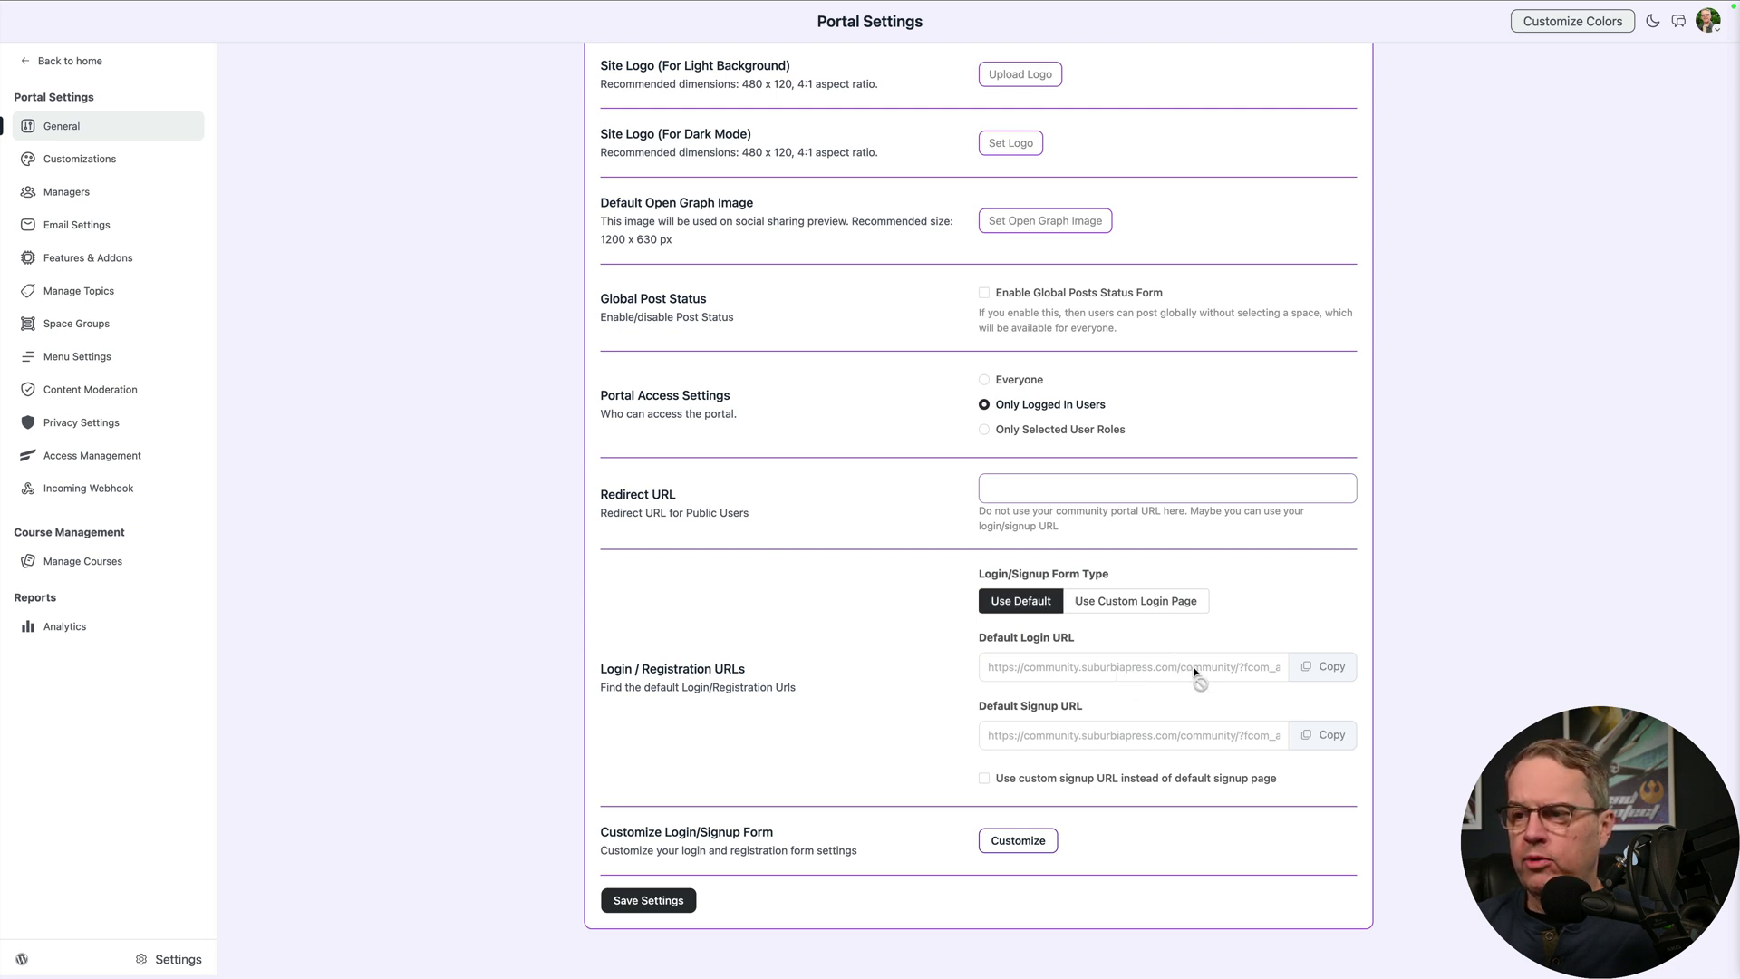
pyautogui.click(1123, 604)
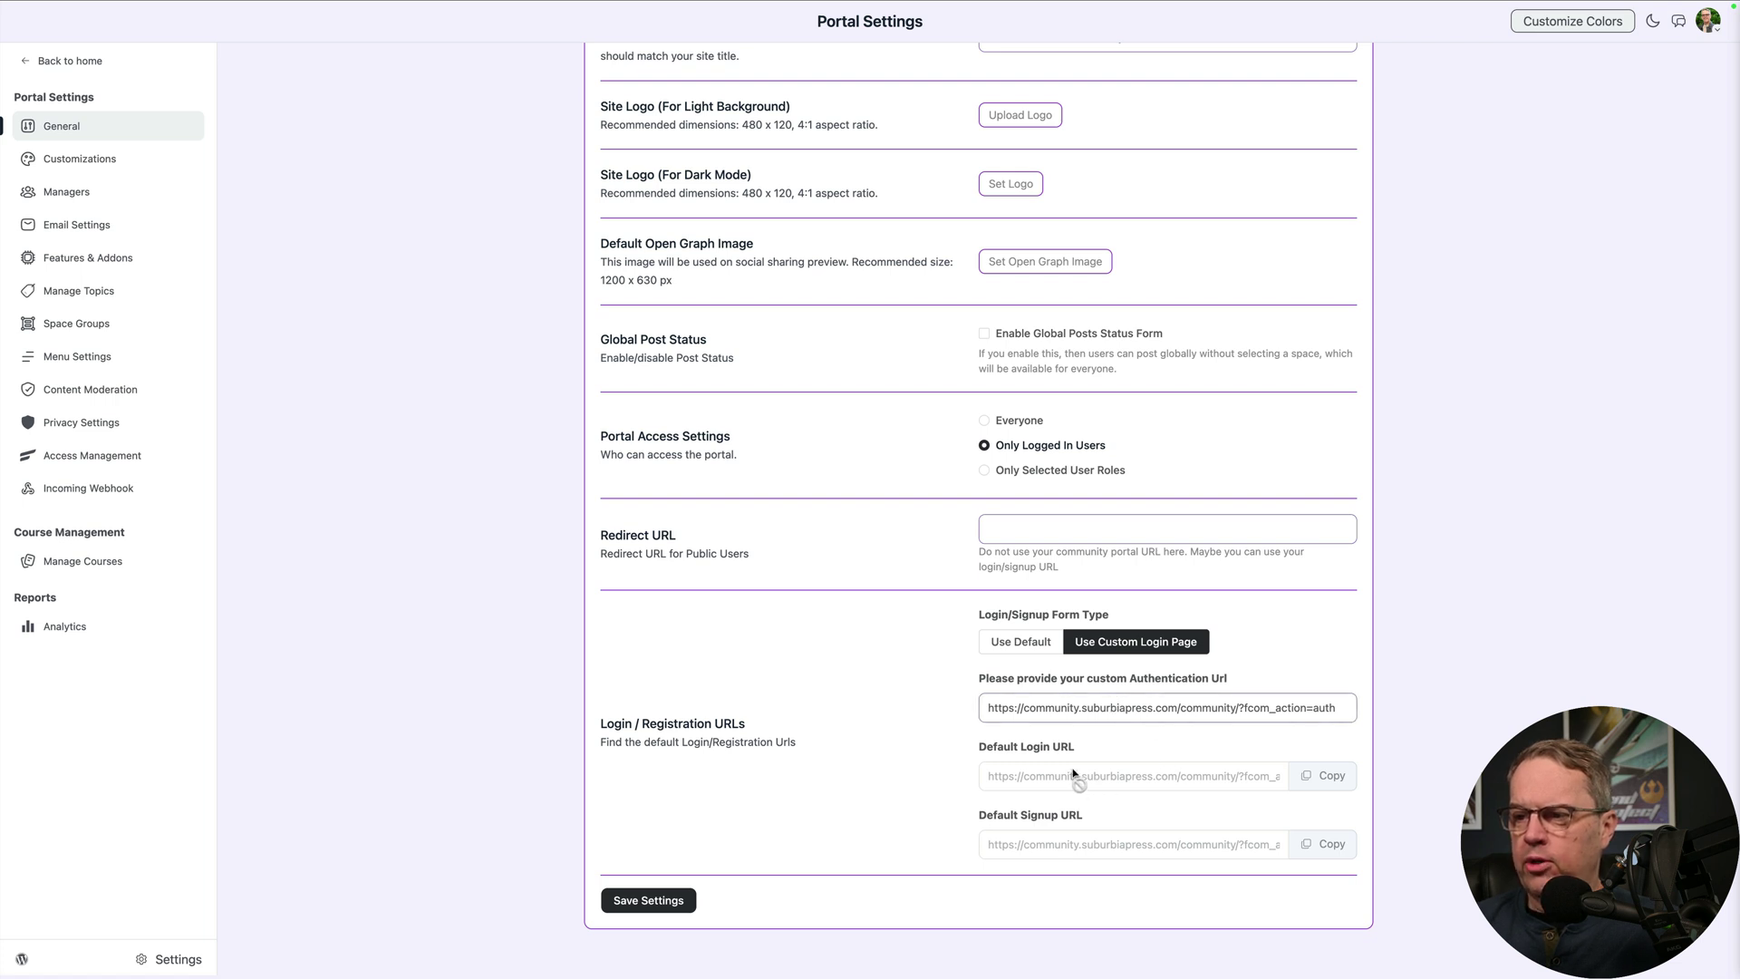
pyautogui.click(1026, 642)
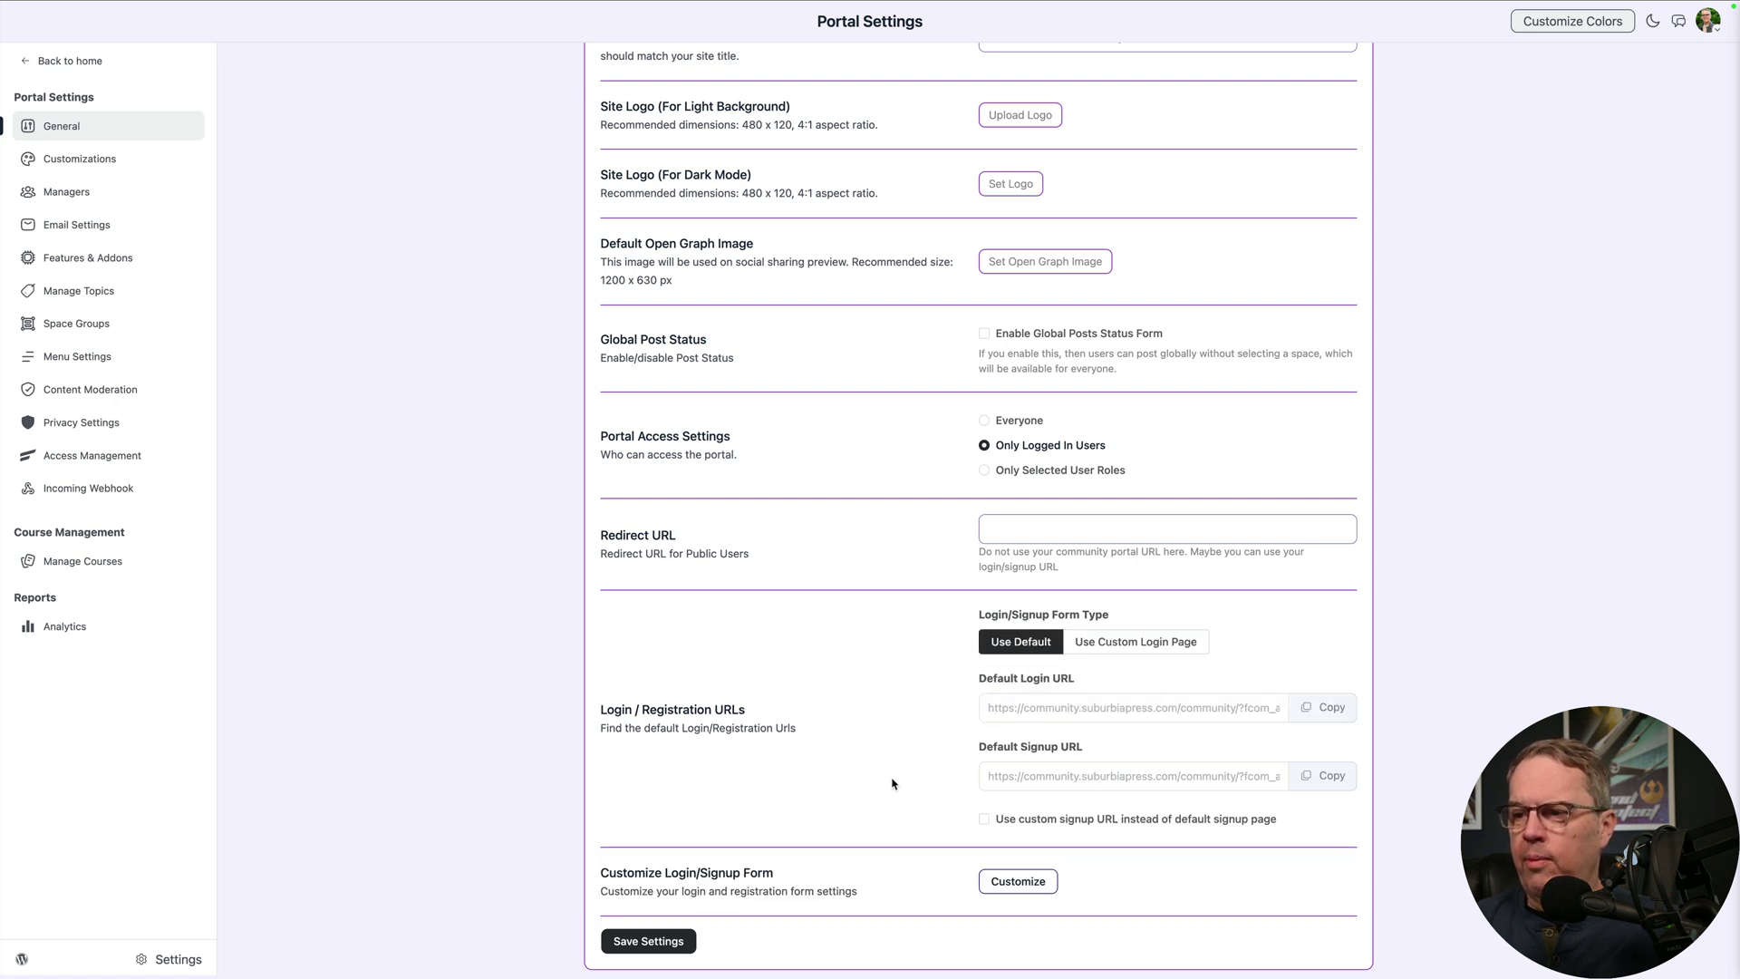
pyautogui.click(983, 819)
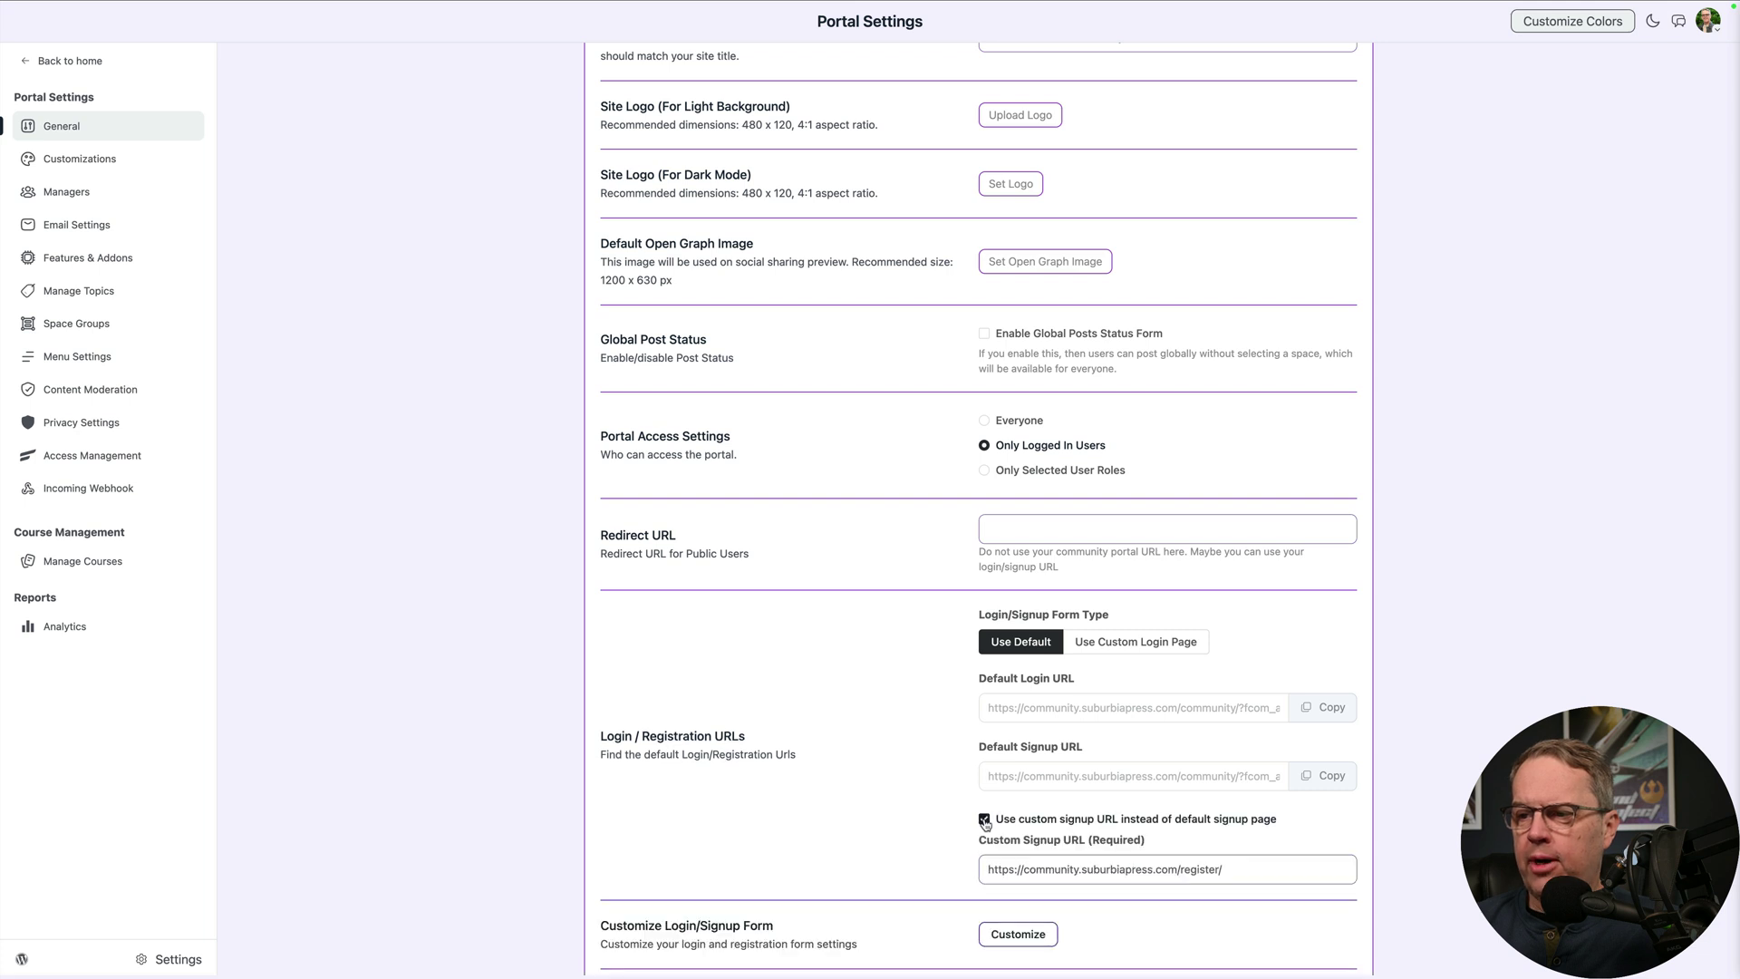
pyautogui.click(1115, 872)
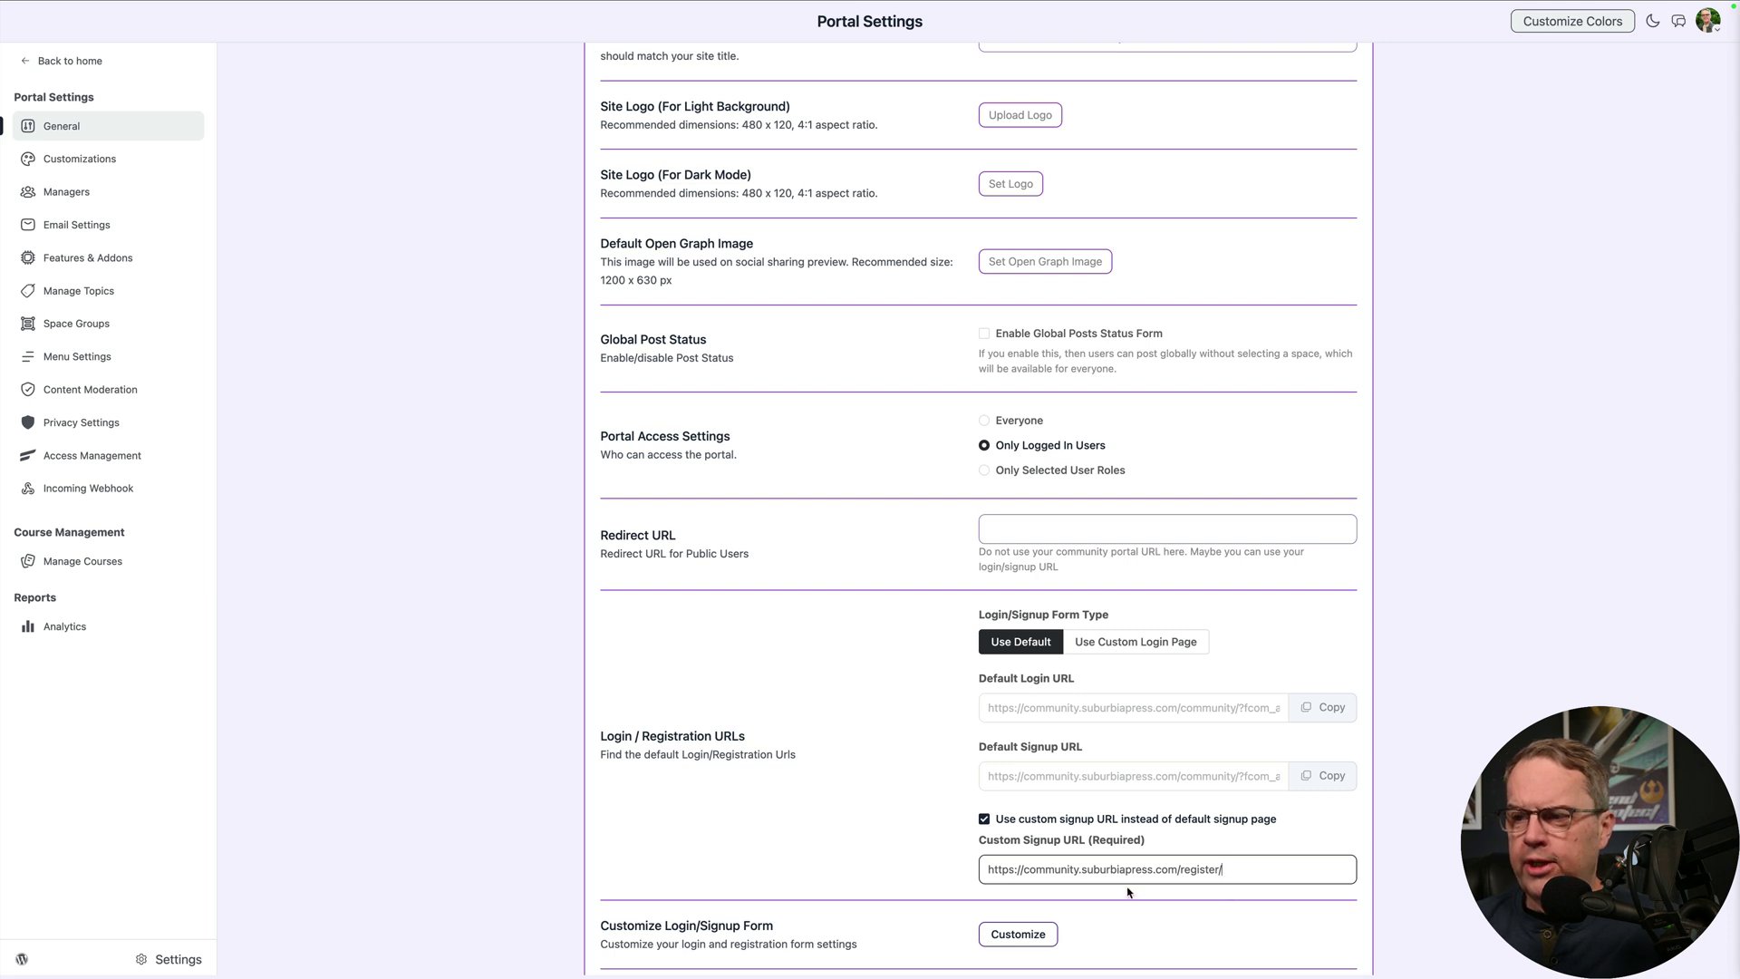
pyautogui.scroll(-2, 1445, 602)
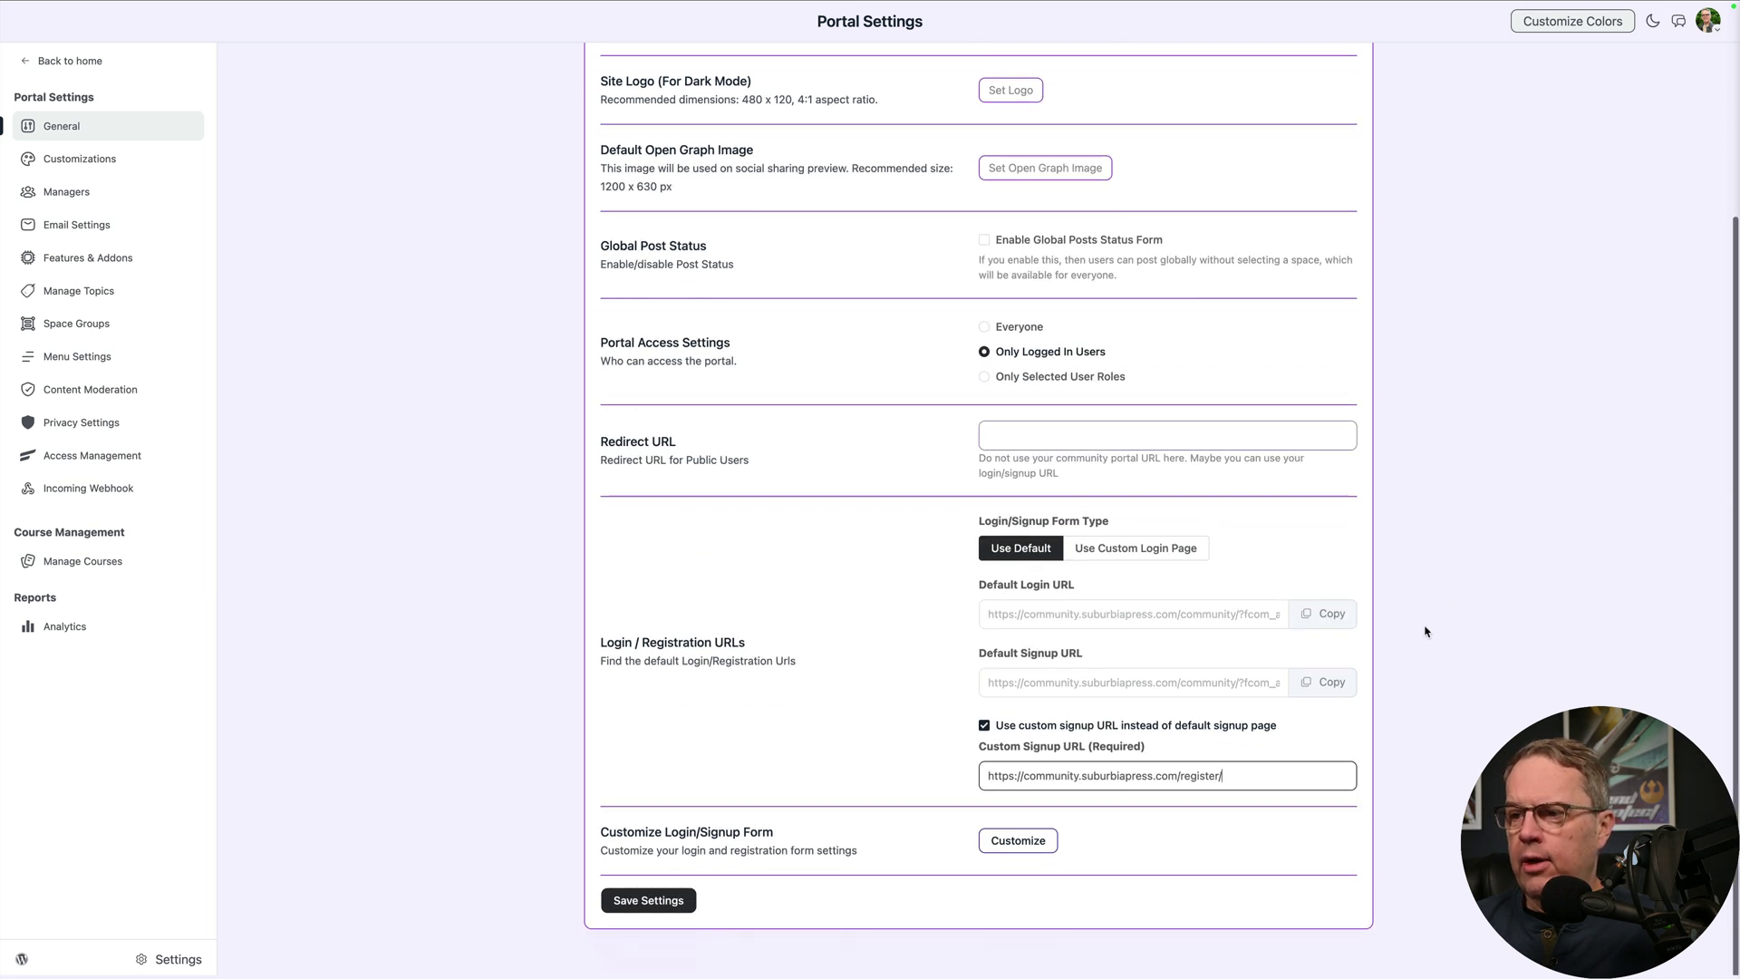
pyautogui.click(633, 901)
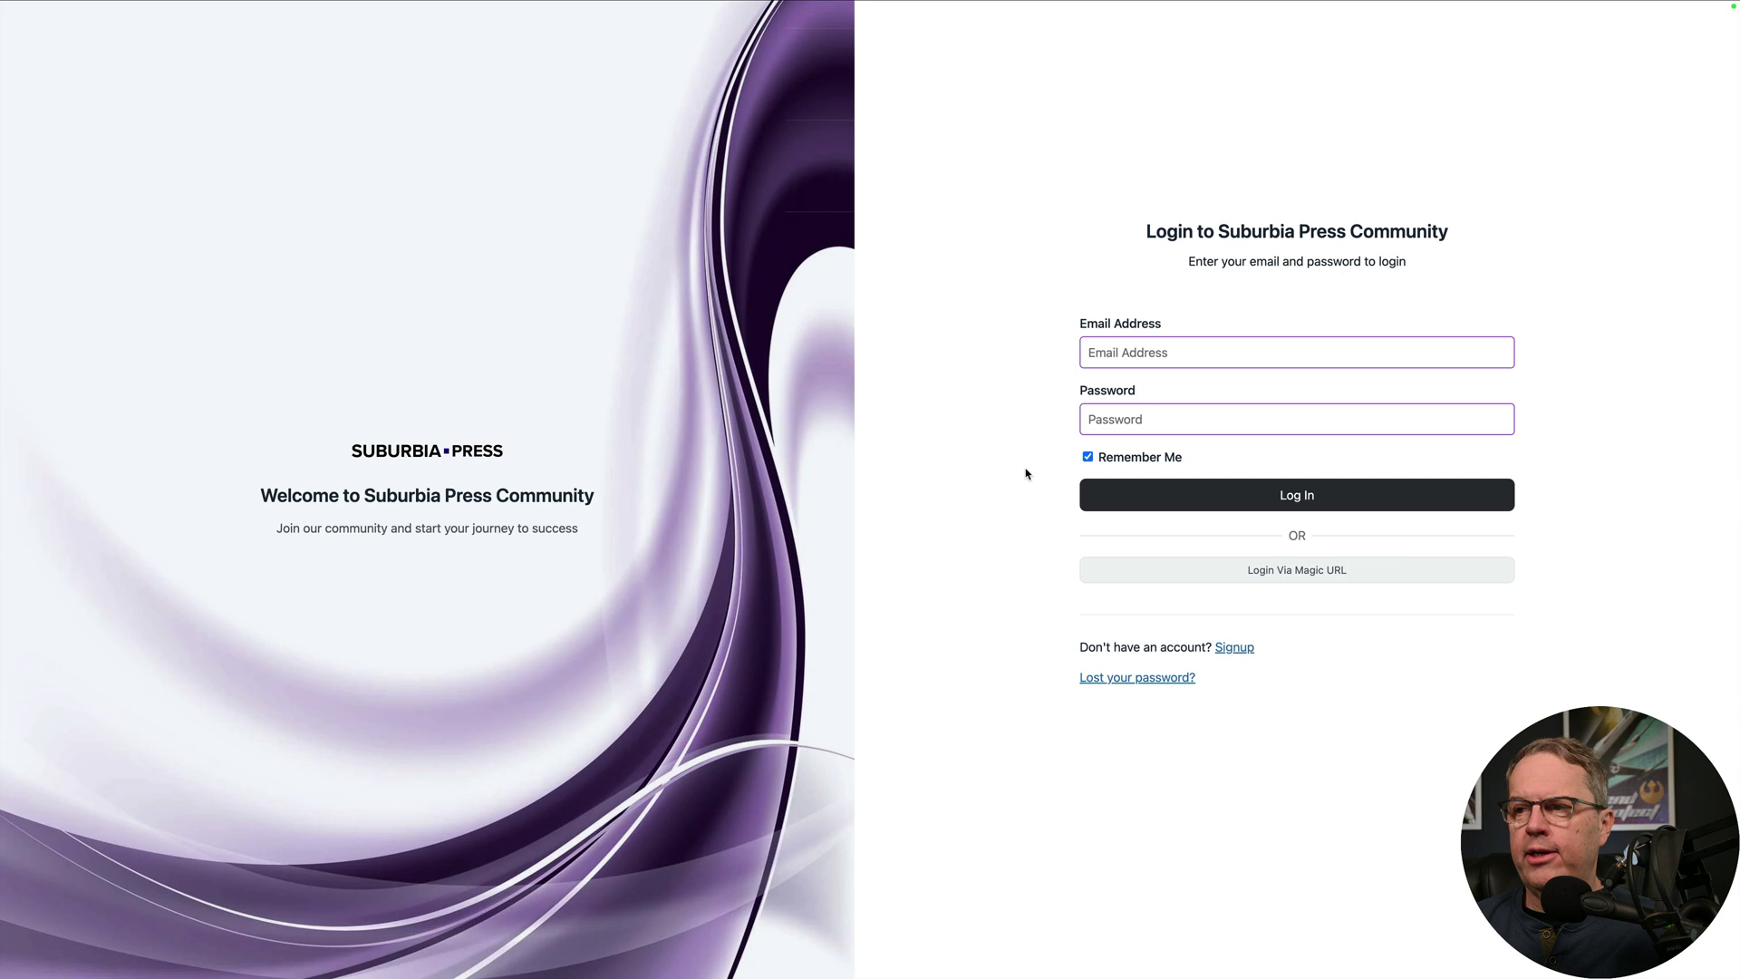
pyautogui.click(1251, 650)
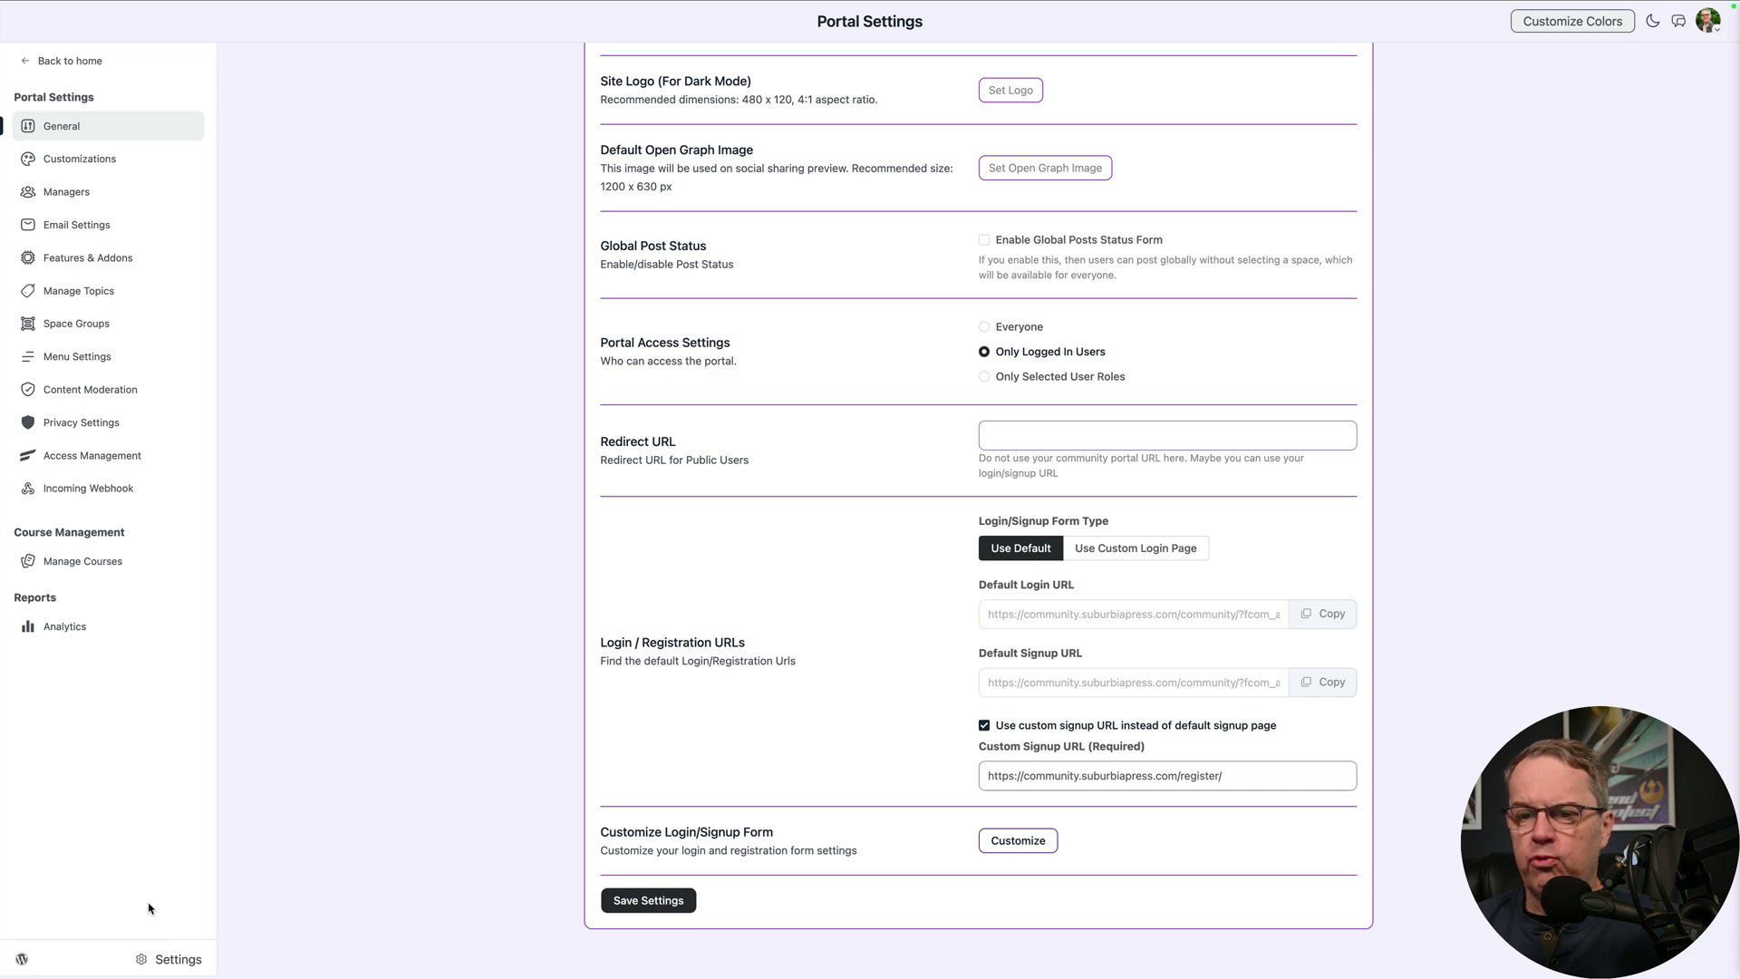
# Step: Go to Pages > All Pages in the WordPress admin and edit the Register page
pyautogui.click(22, 962)
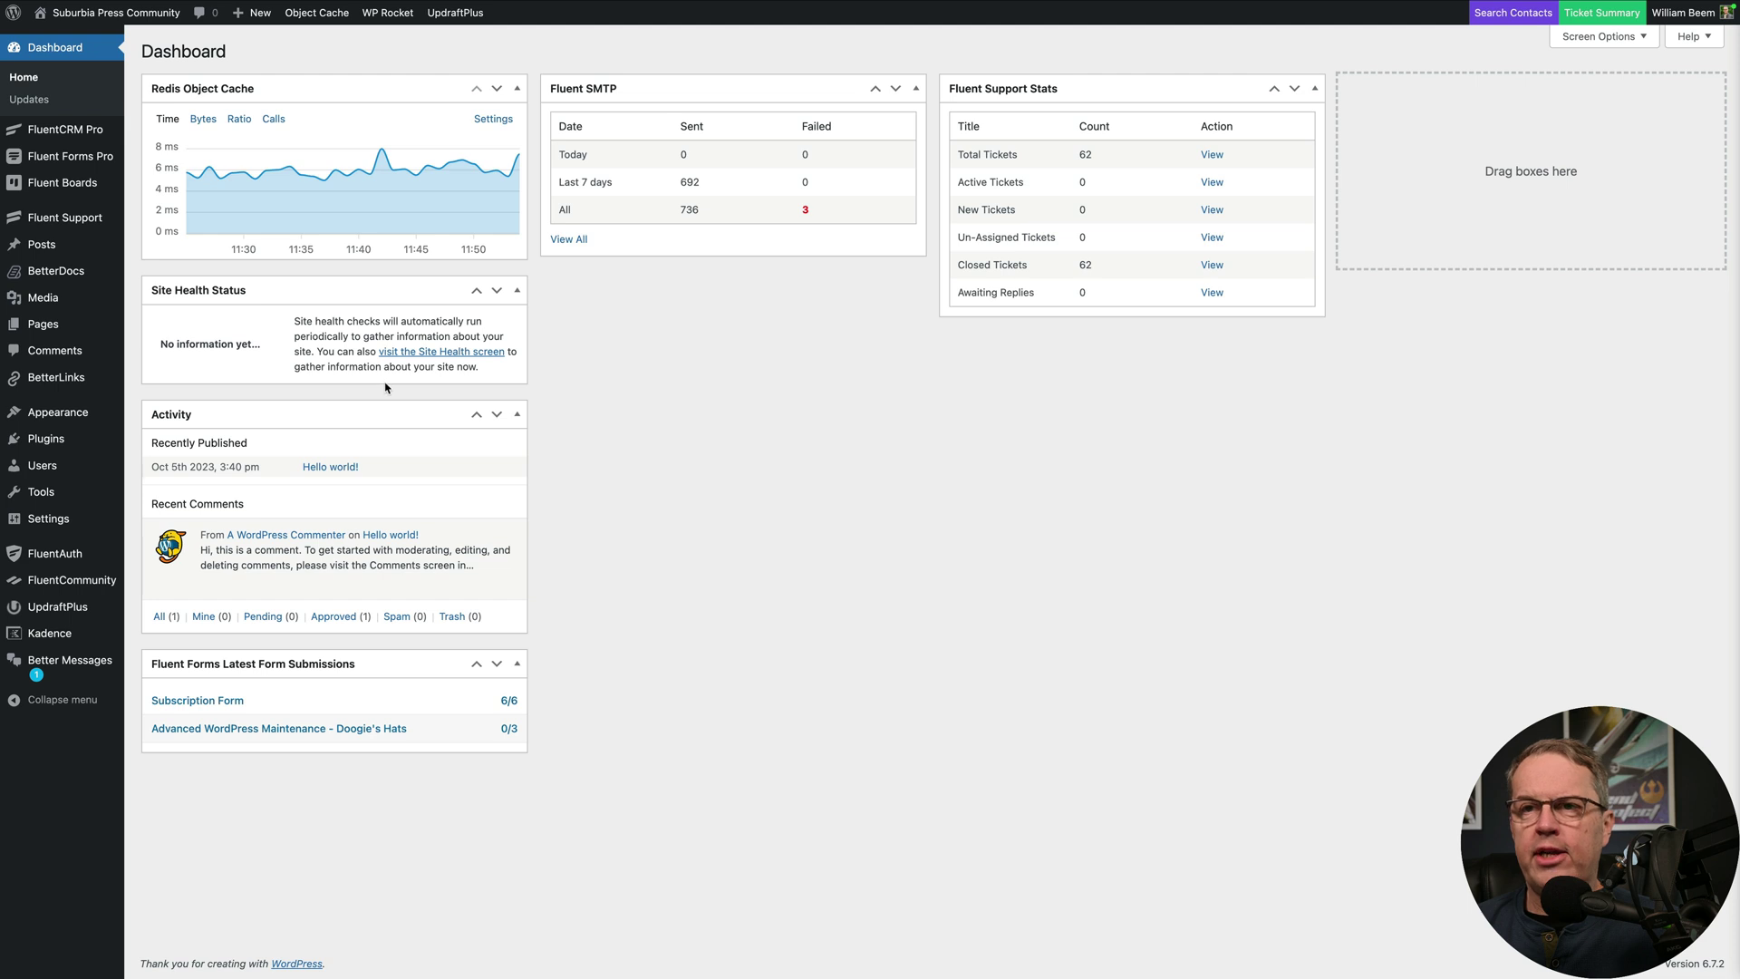
pyautogui.moveTo(57, 327)
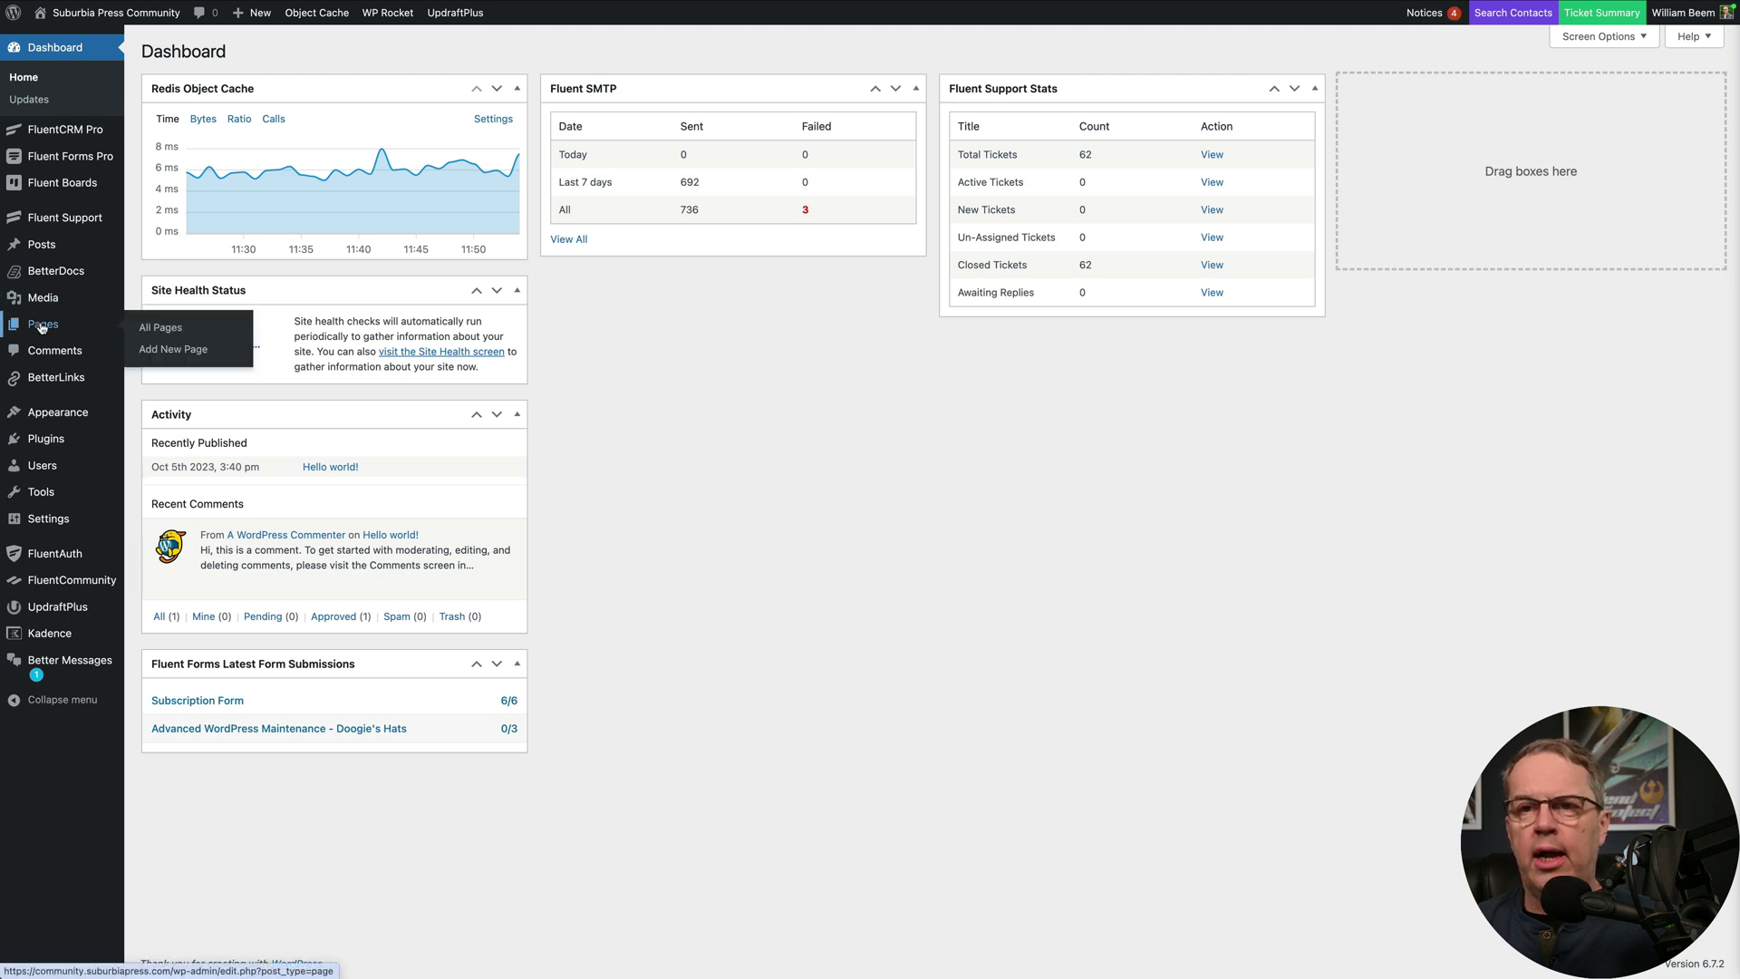
pyautogui.click(172, 327)
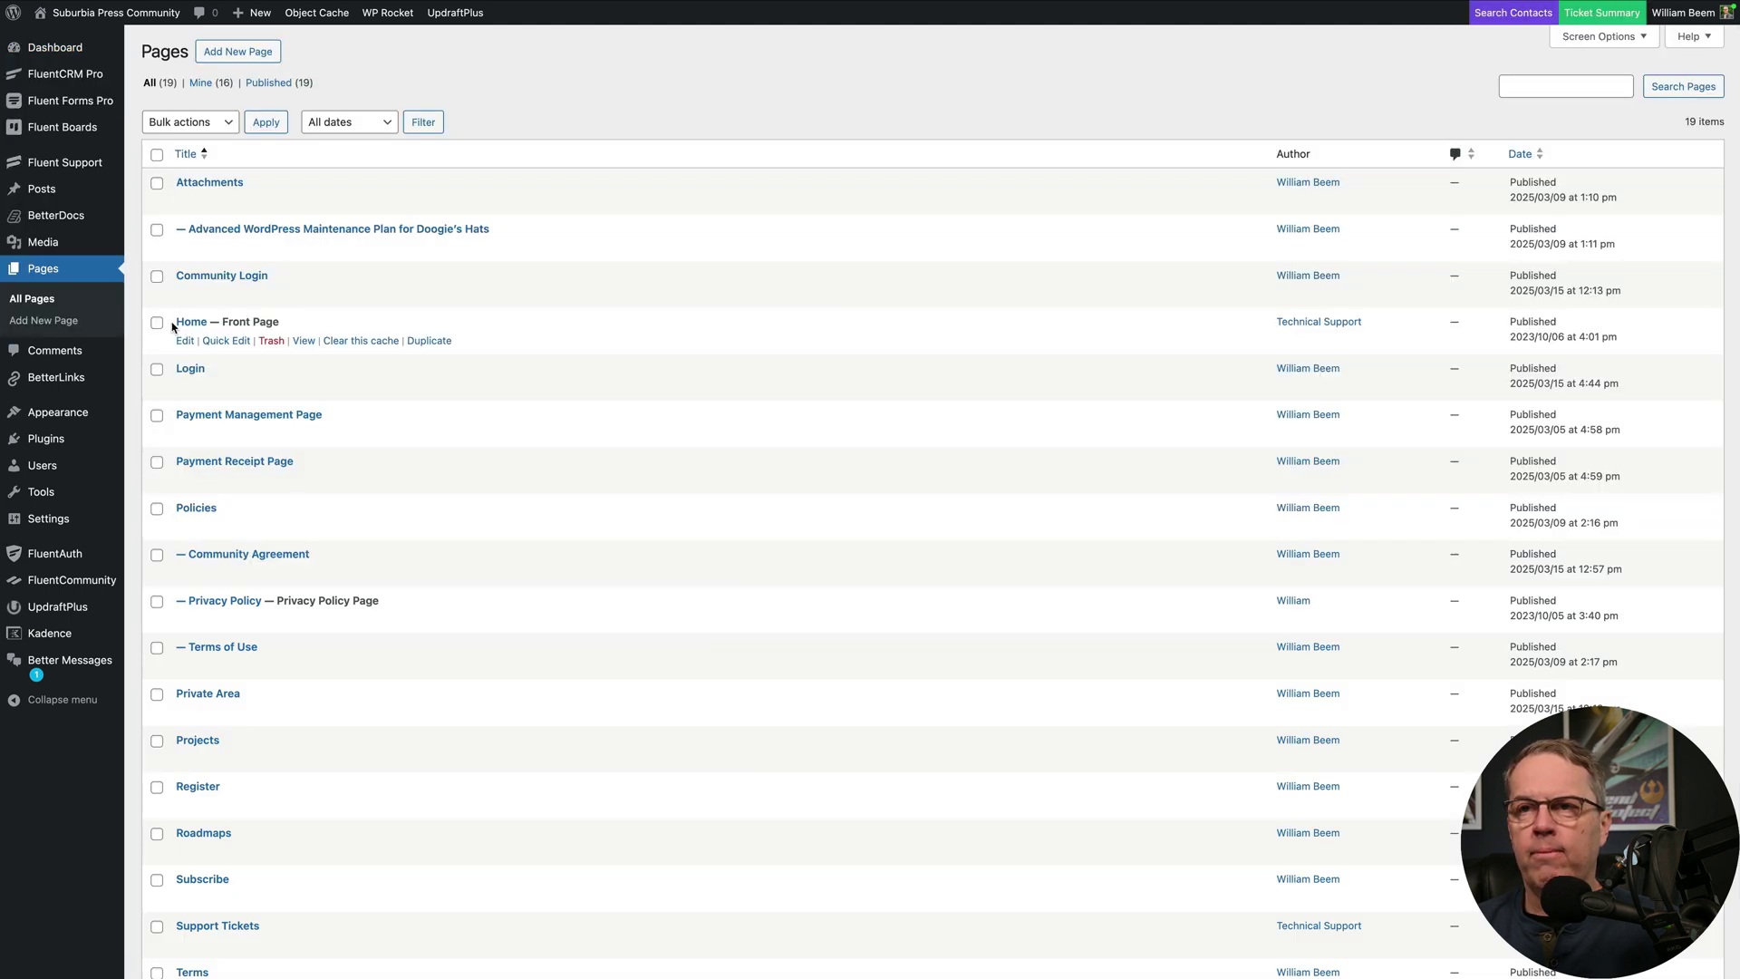
pyautogui.scroll(-5, 431, 345)
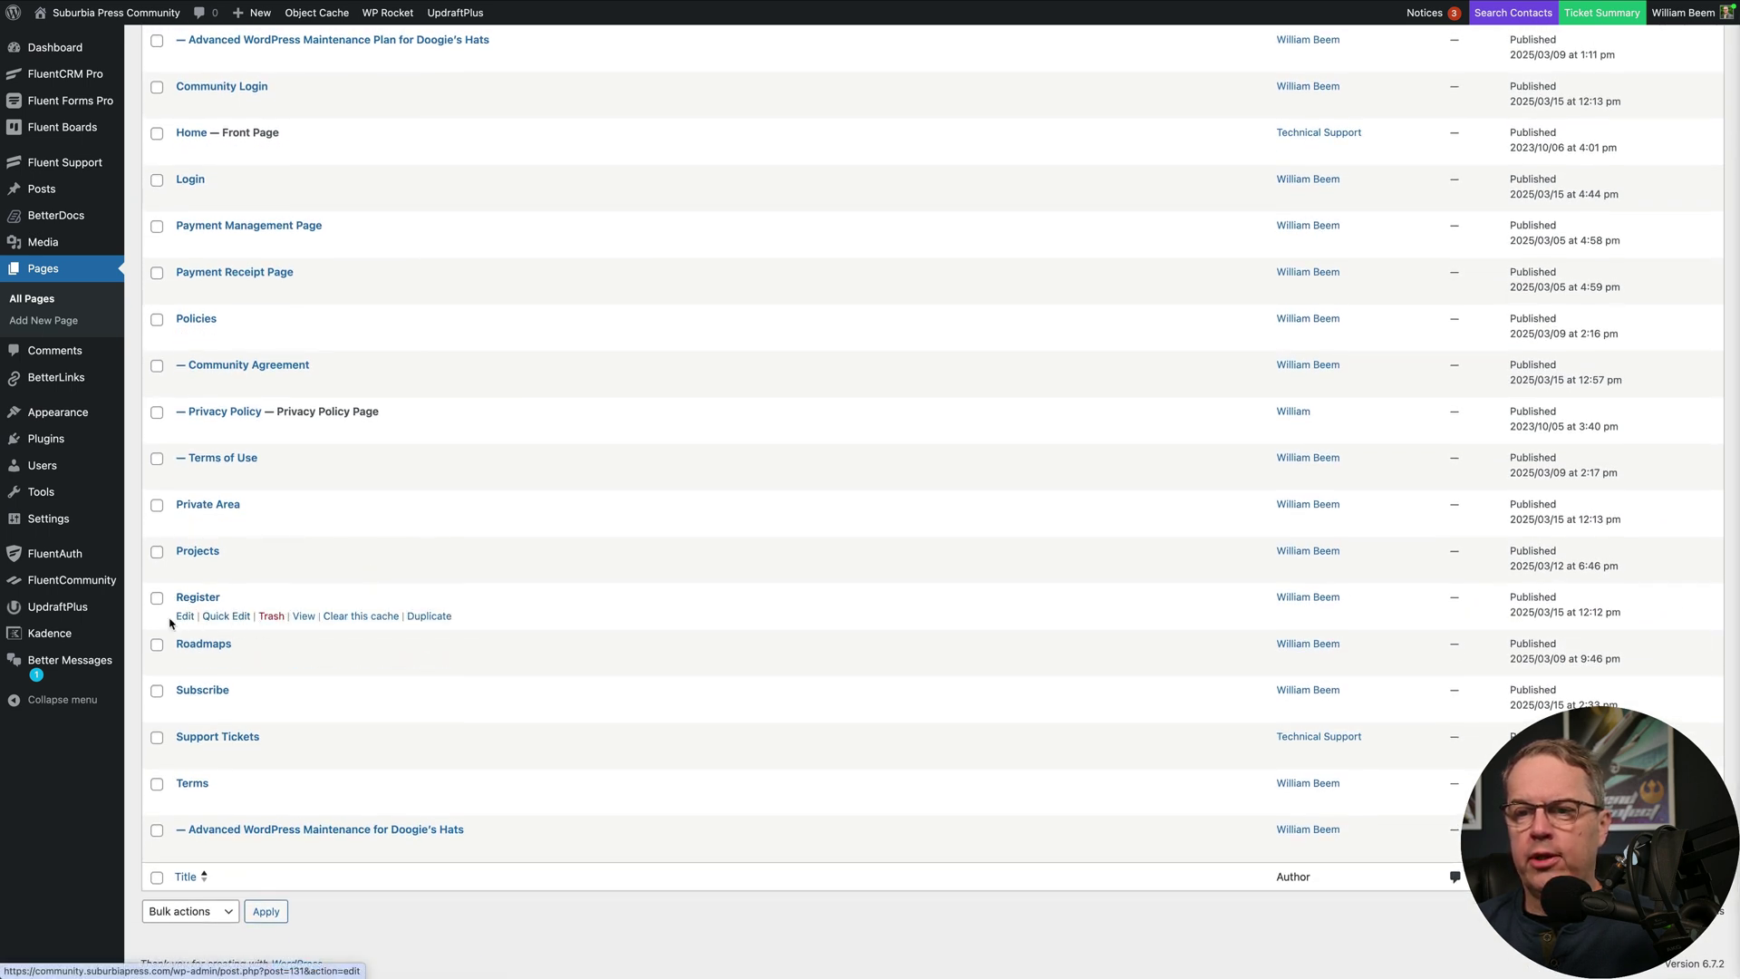
pyautogui.click(185, 620)
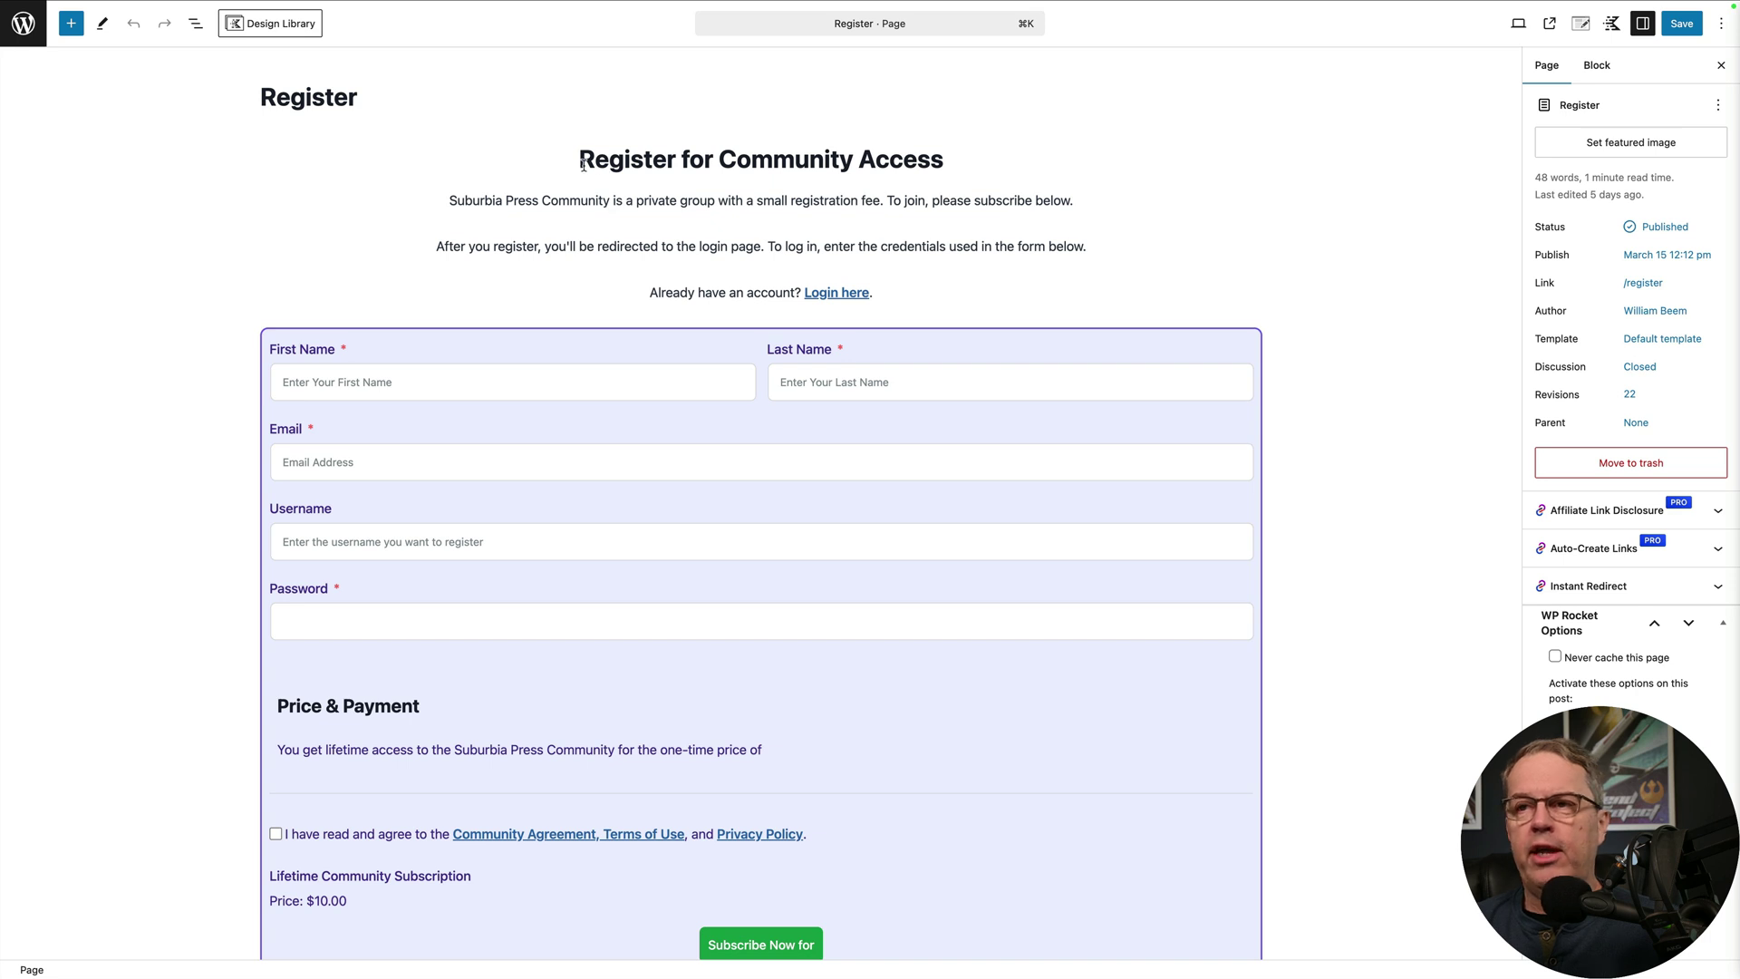
# Step: Select the 'Register for Community Access' heading and scroll through the page's registration form
pyautogui.click(930, 158)
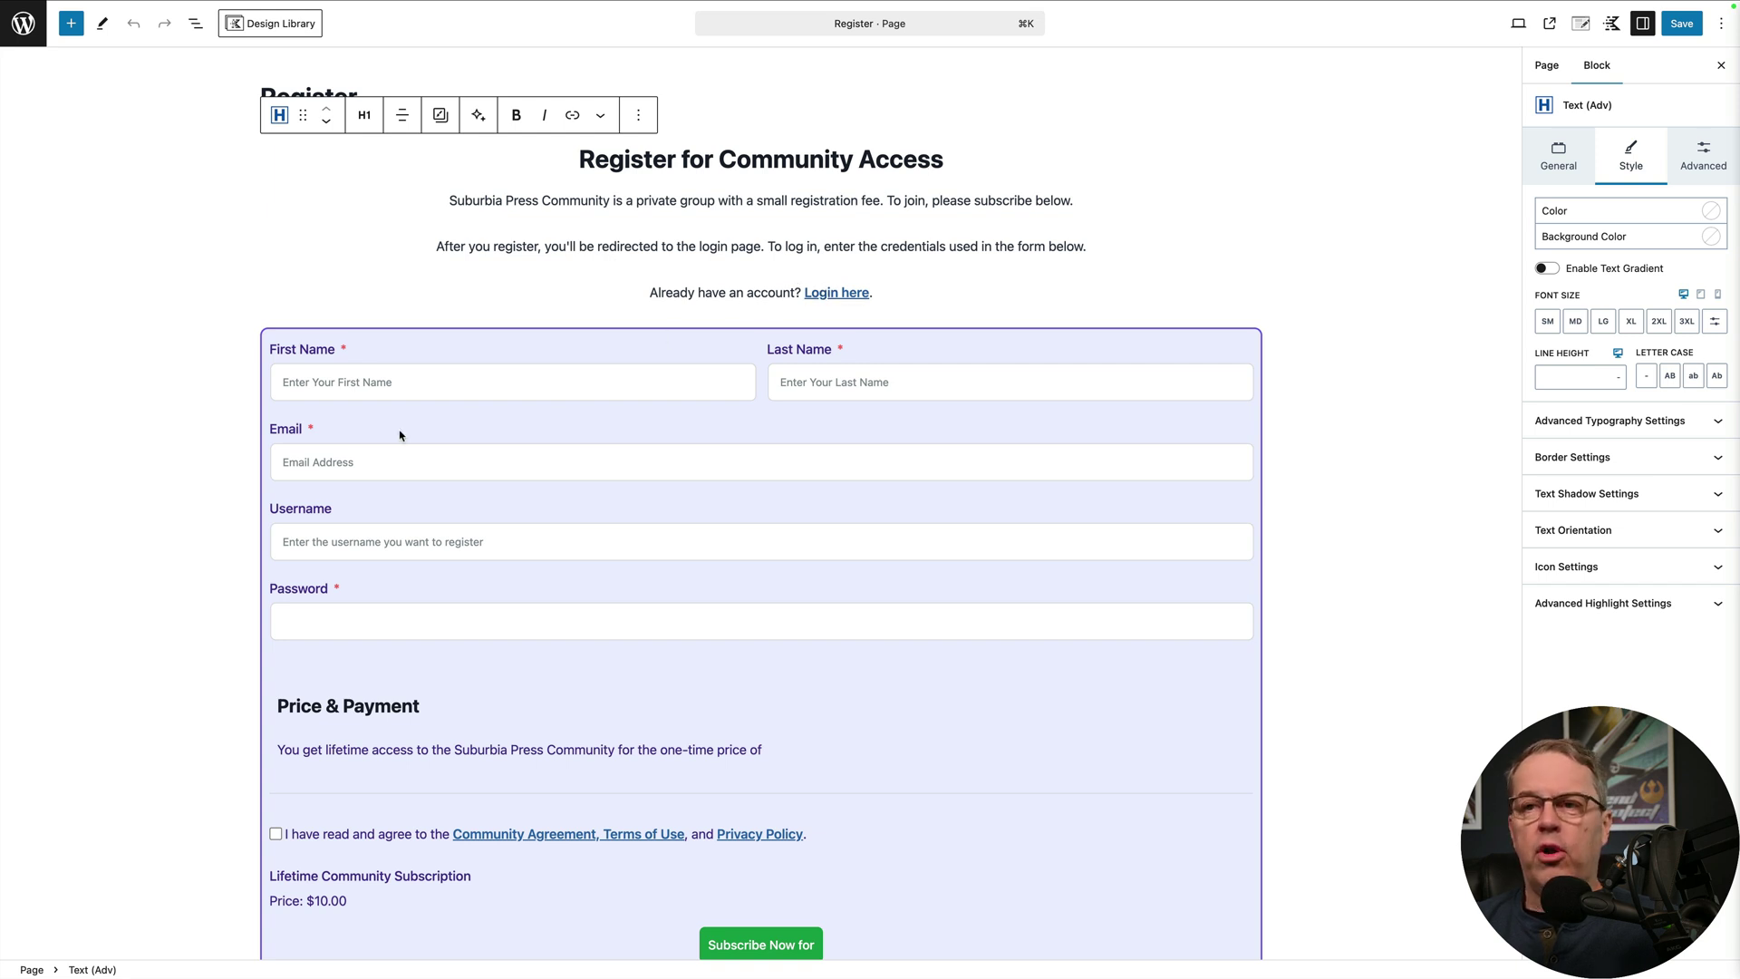
pyautogui.scroll(-2, 716, 450)
pyautogui.scroll(-1, 716, 450)
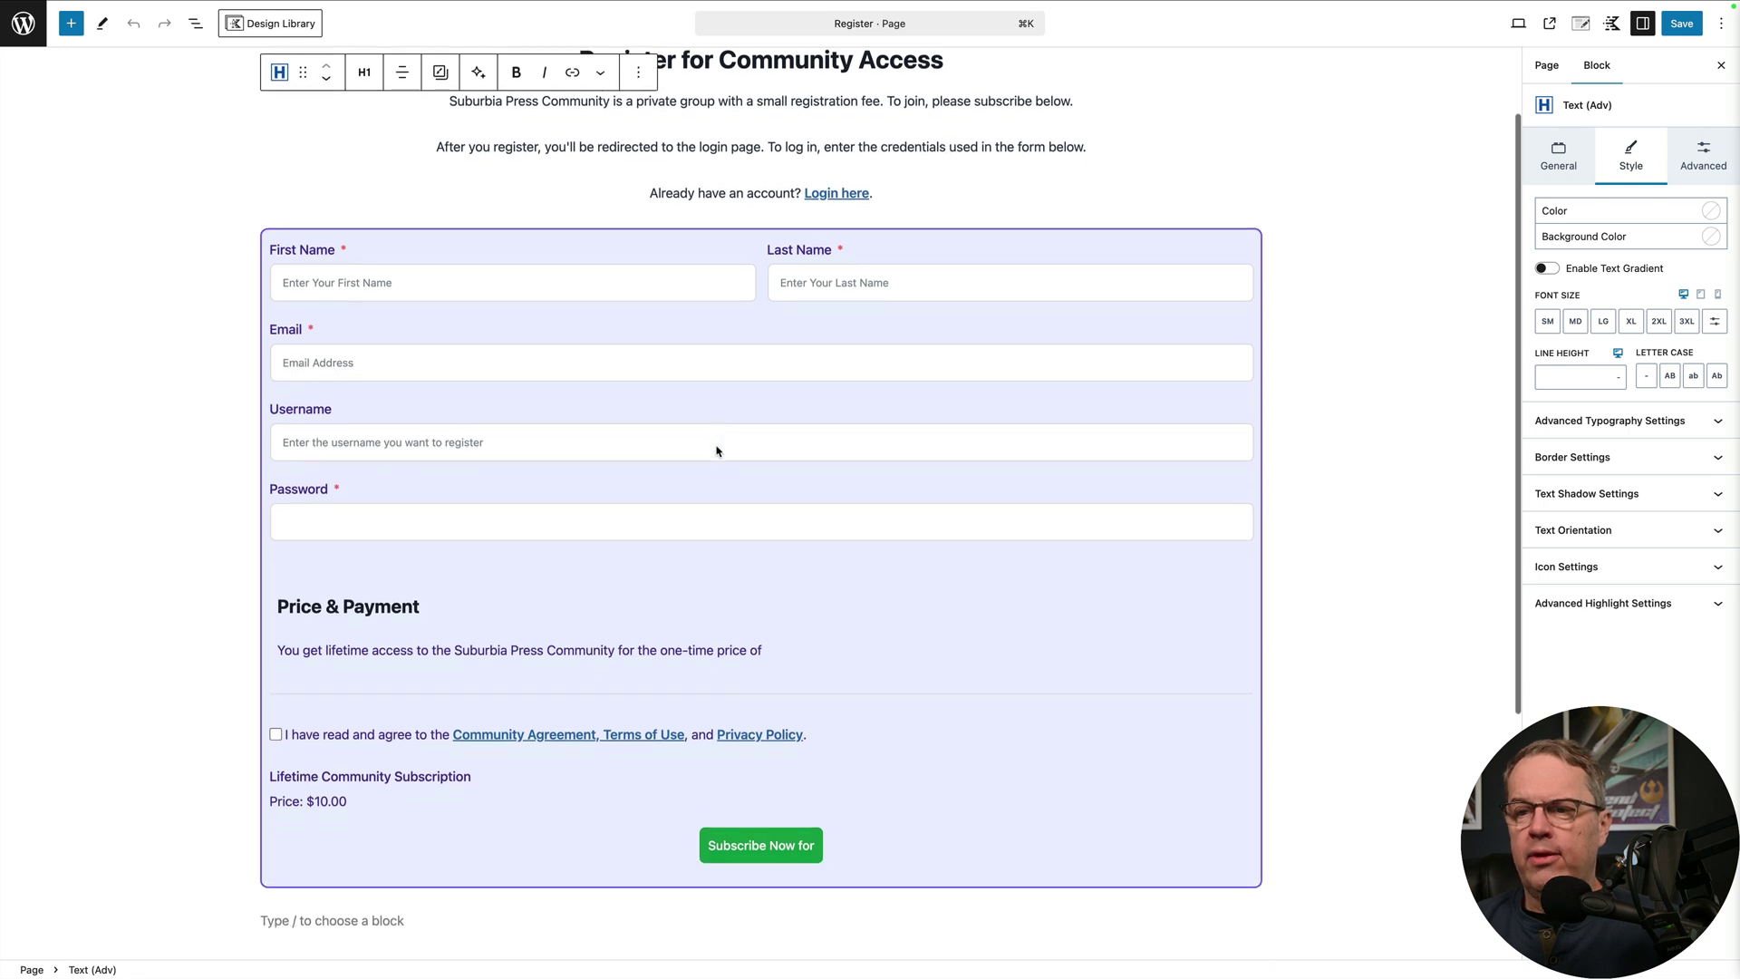
pyautogui.scroll(2, 716, 450)
pyautogui.scroll(2, 716, 451)
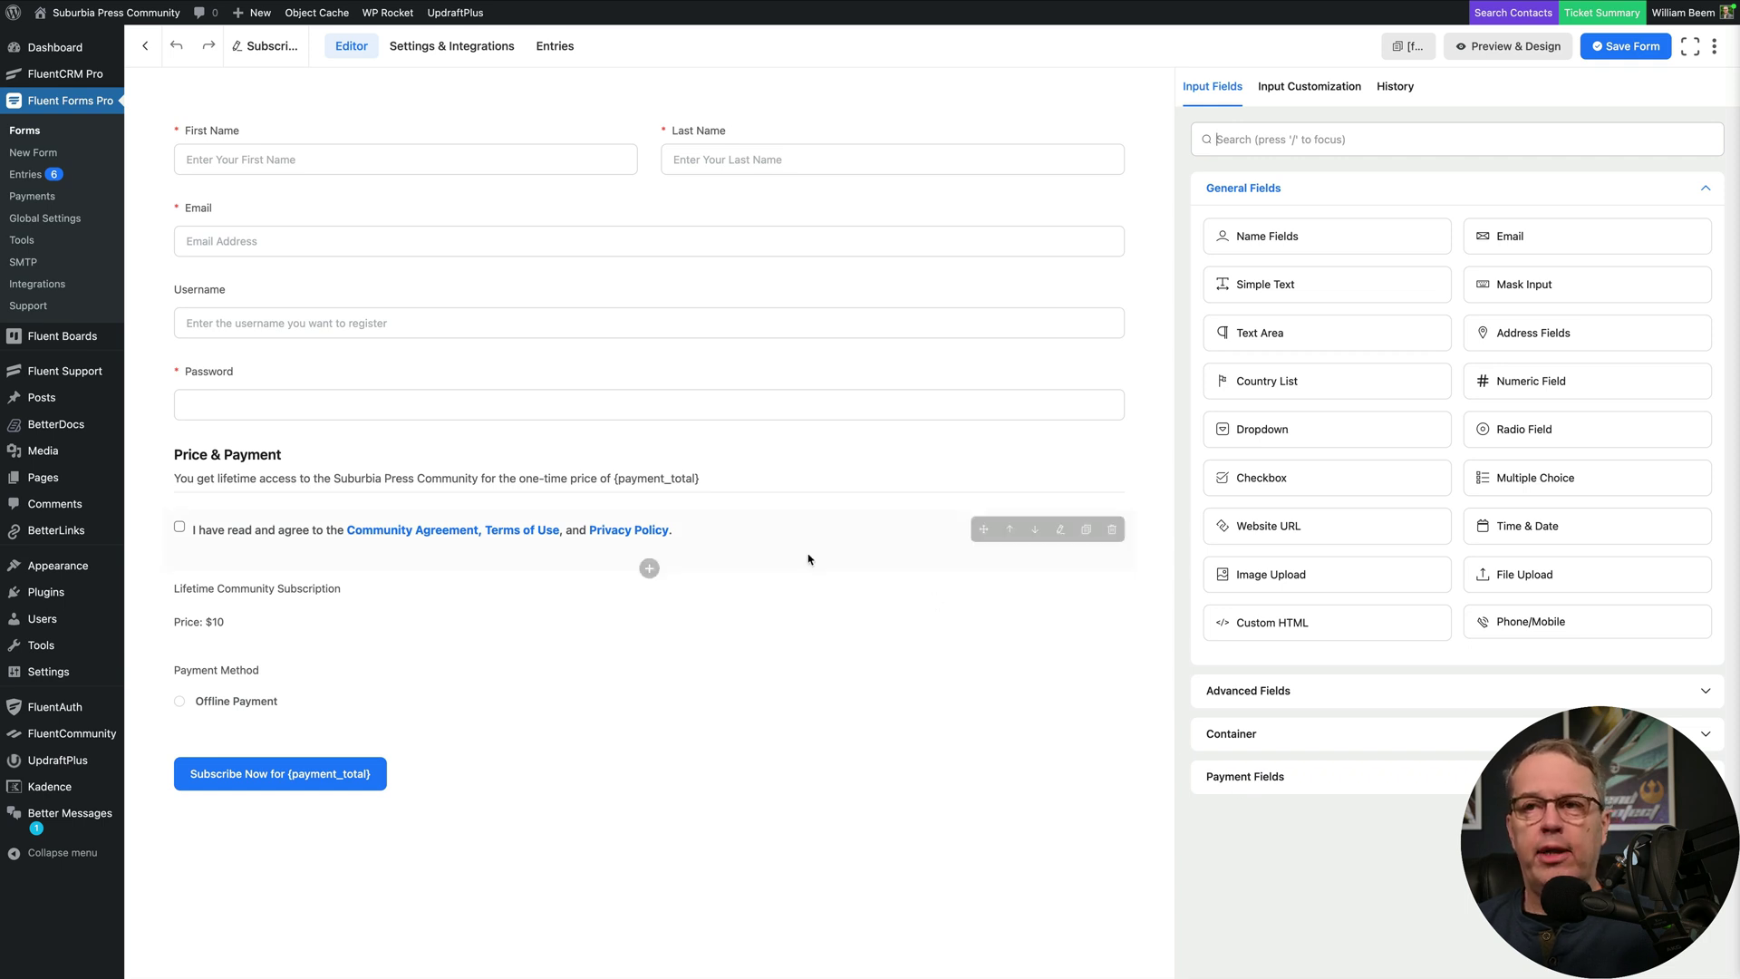
# Step: Check the form's Payment Settings and list its FluentCRM, Fluent Community and User Registration integrations
pyautogui.click(459, 47)
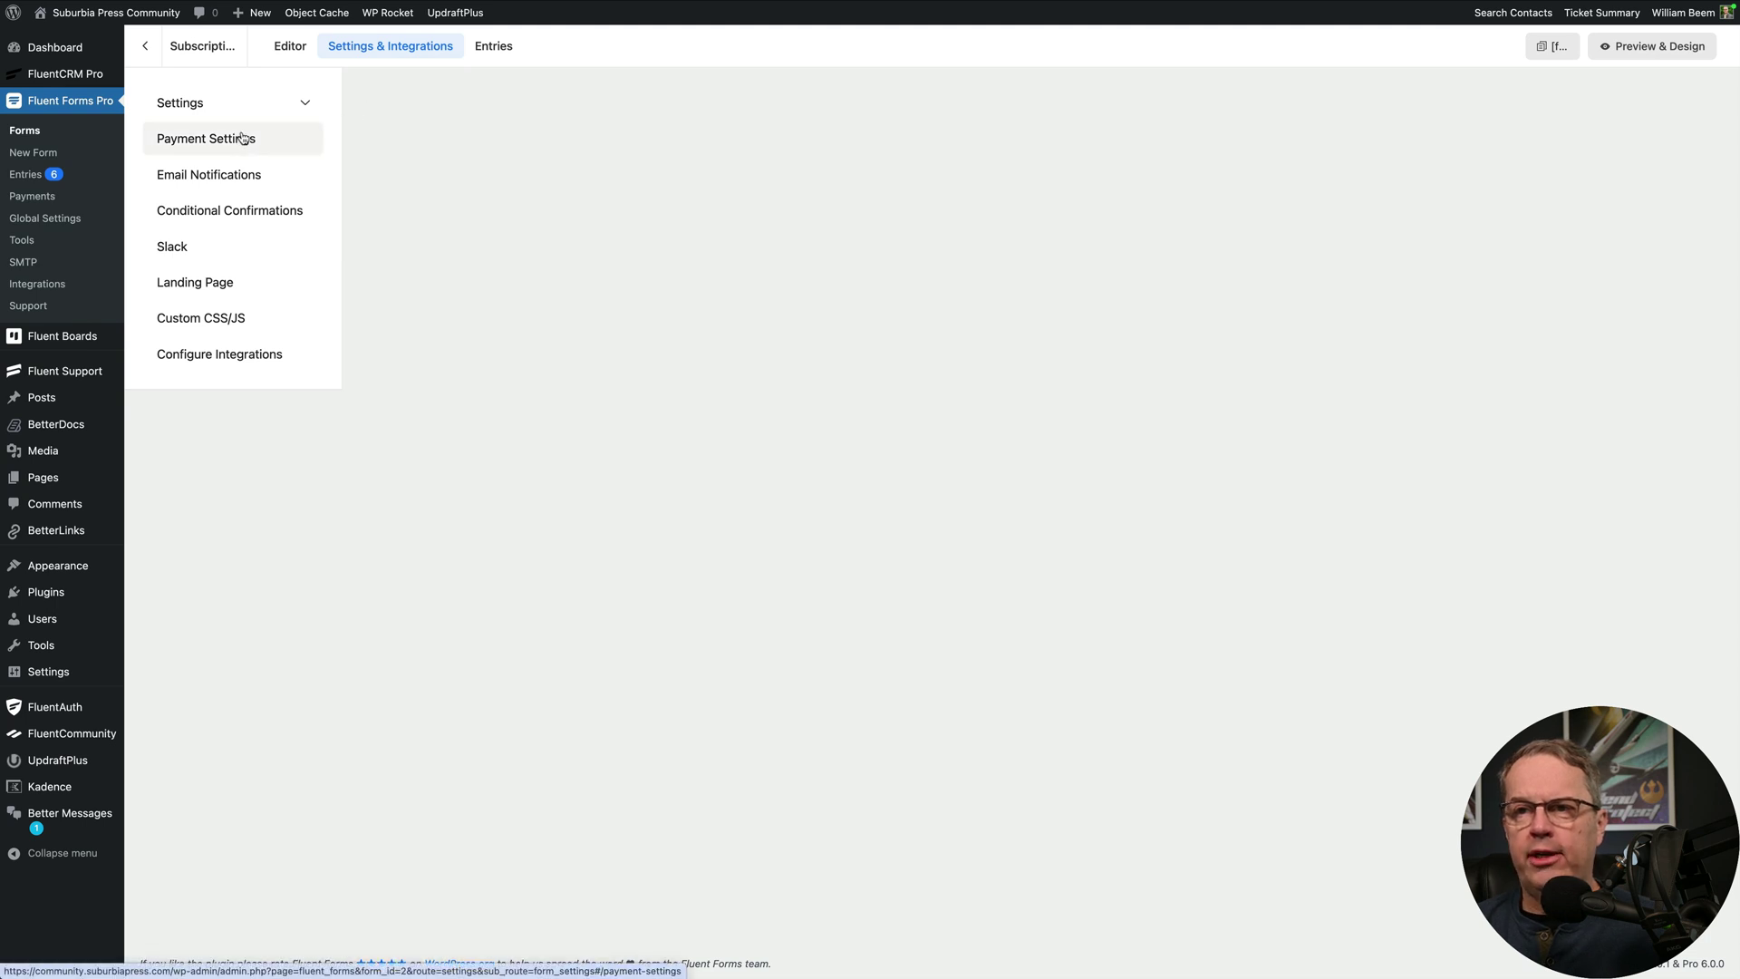
pyautogui.click(300, 140)
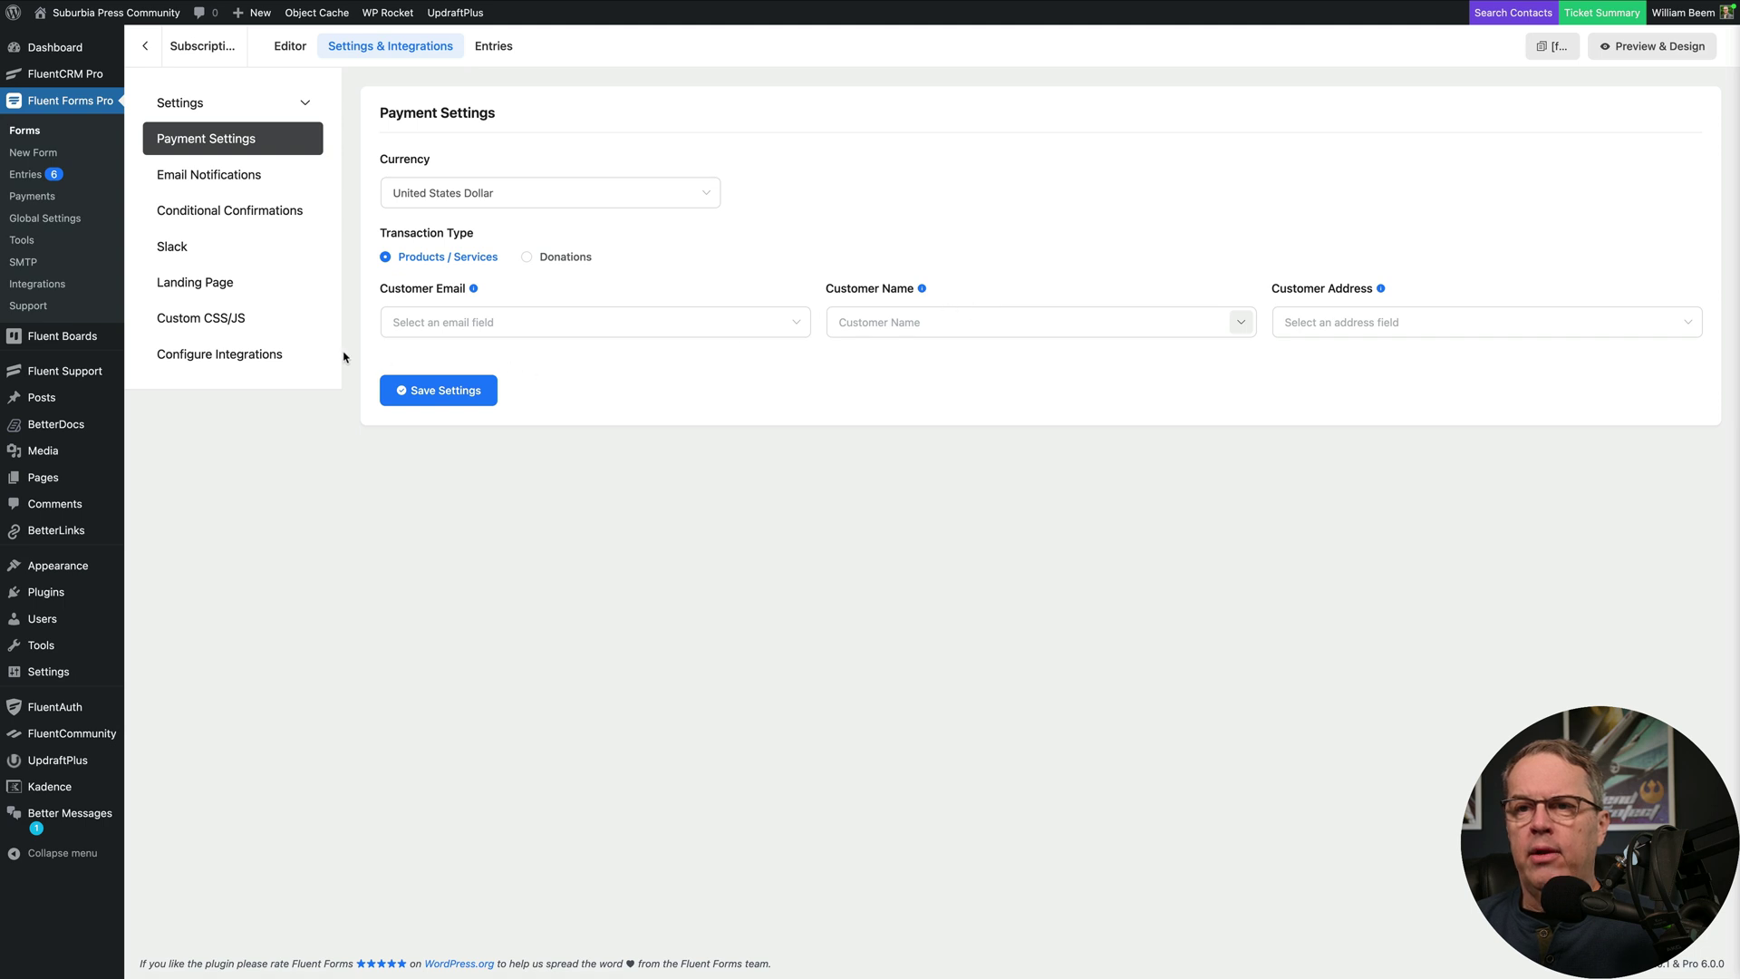
pyautogui.click(225, 362)
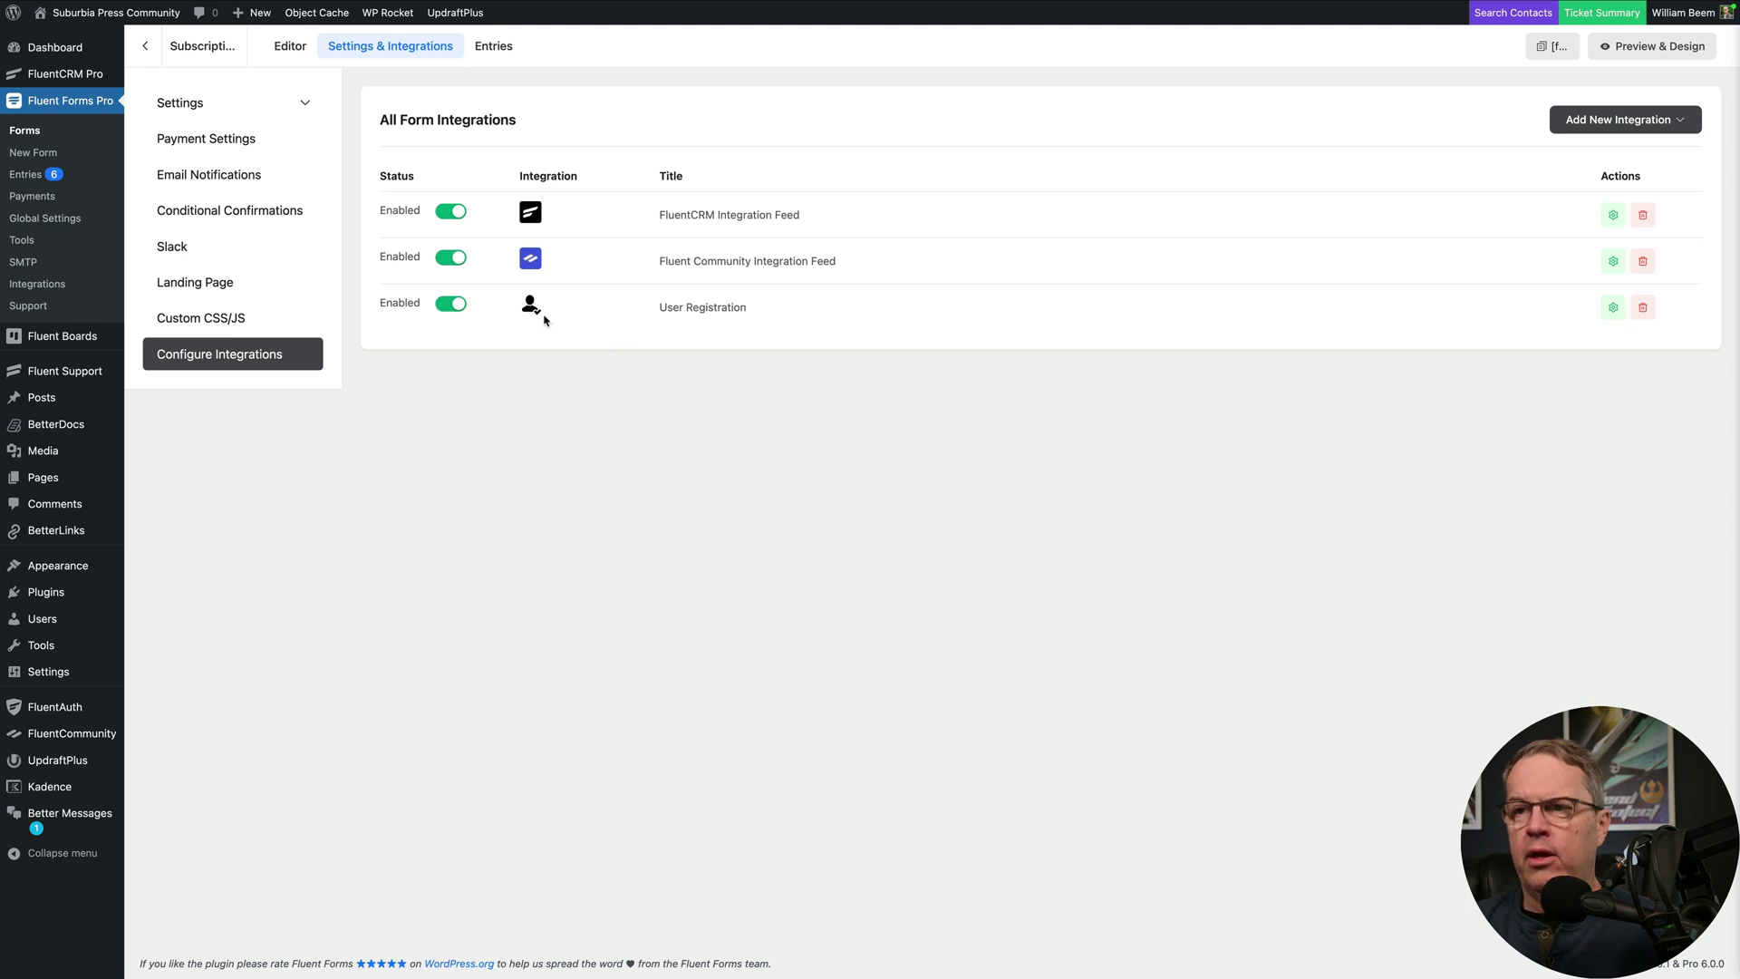
pyautogui.click(697, 308)
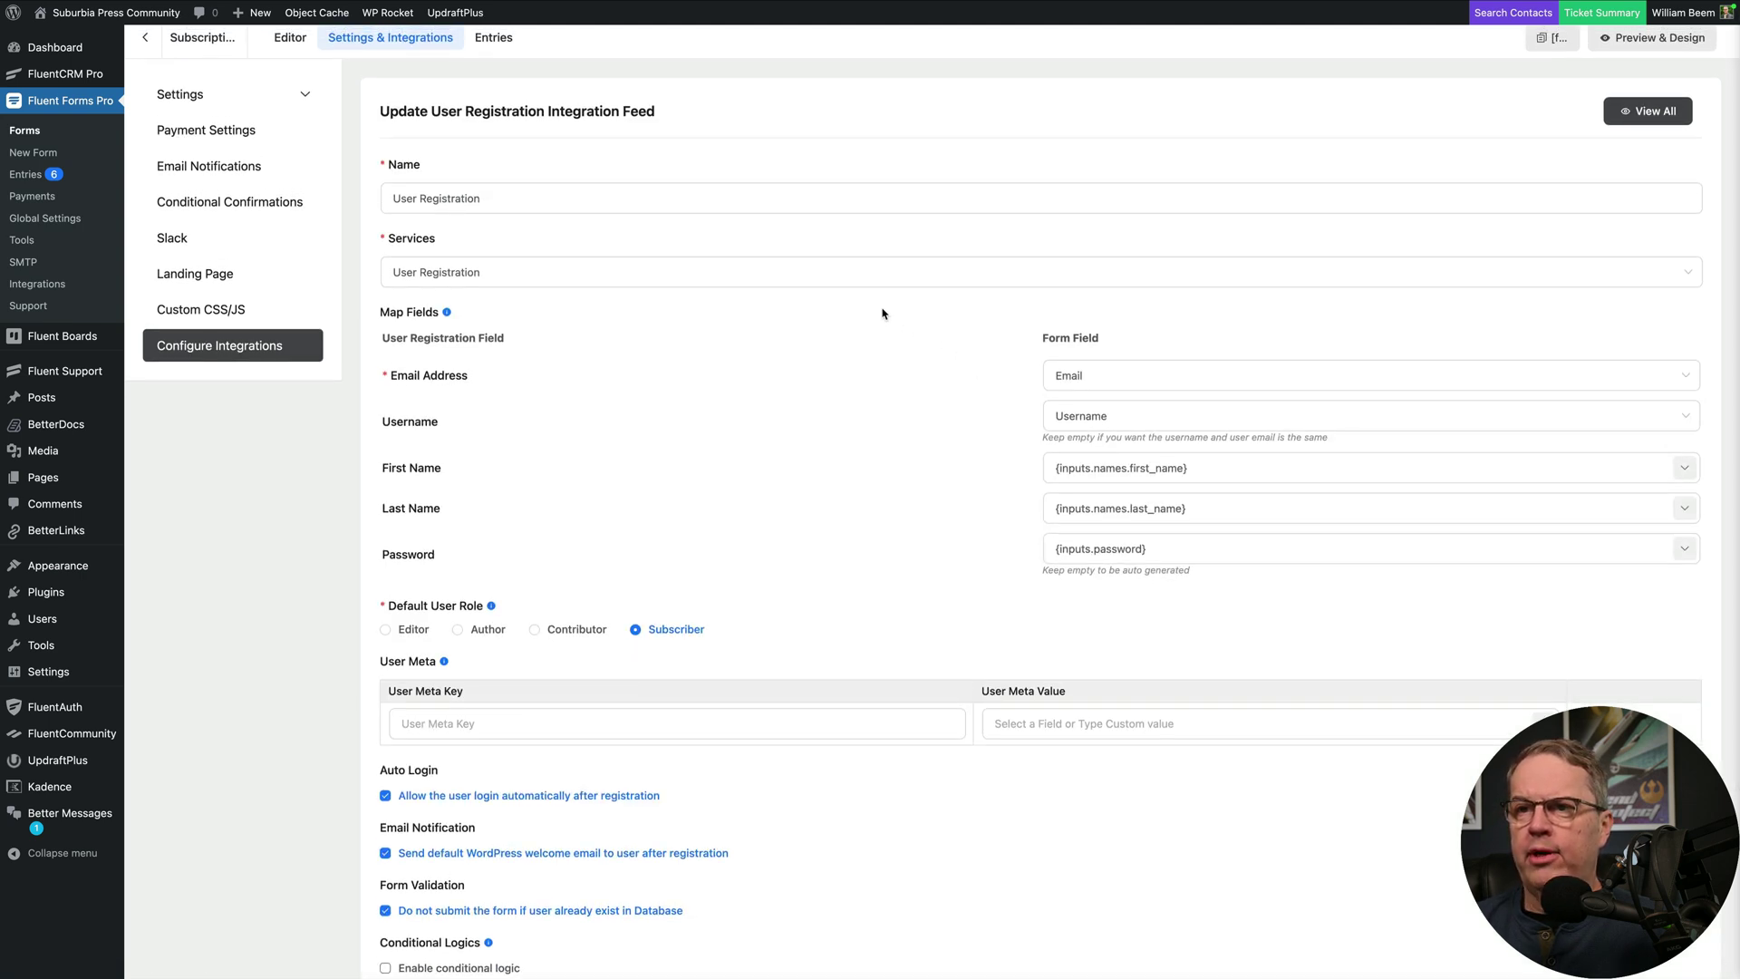
pyautogui.click(674, 277)
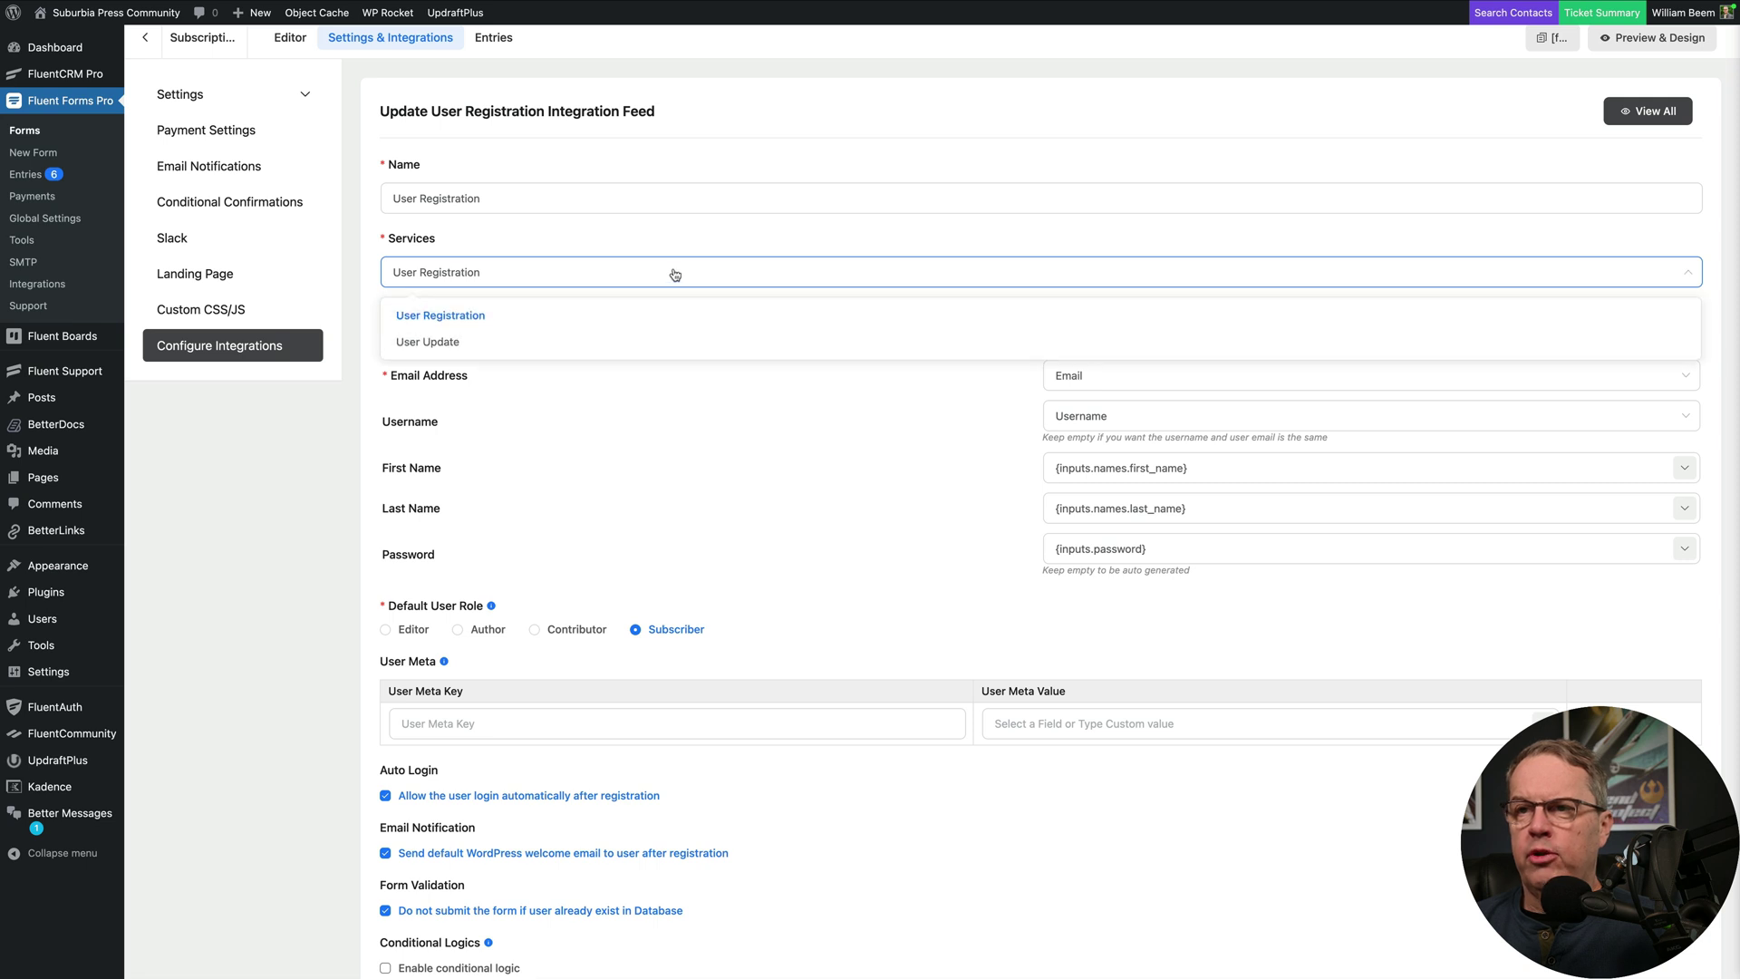
pyautogui.click(776, 444)
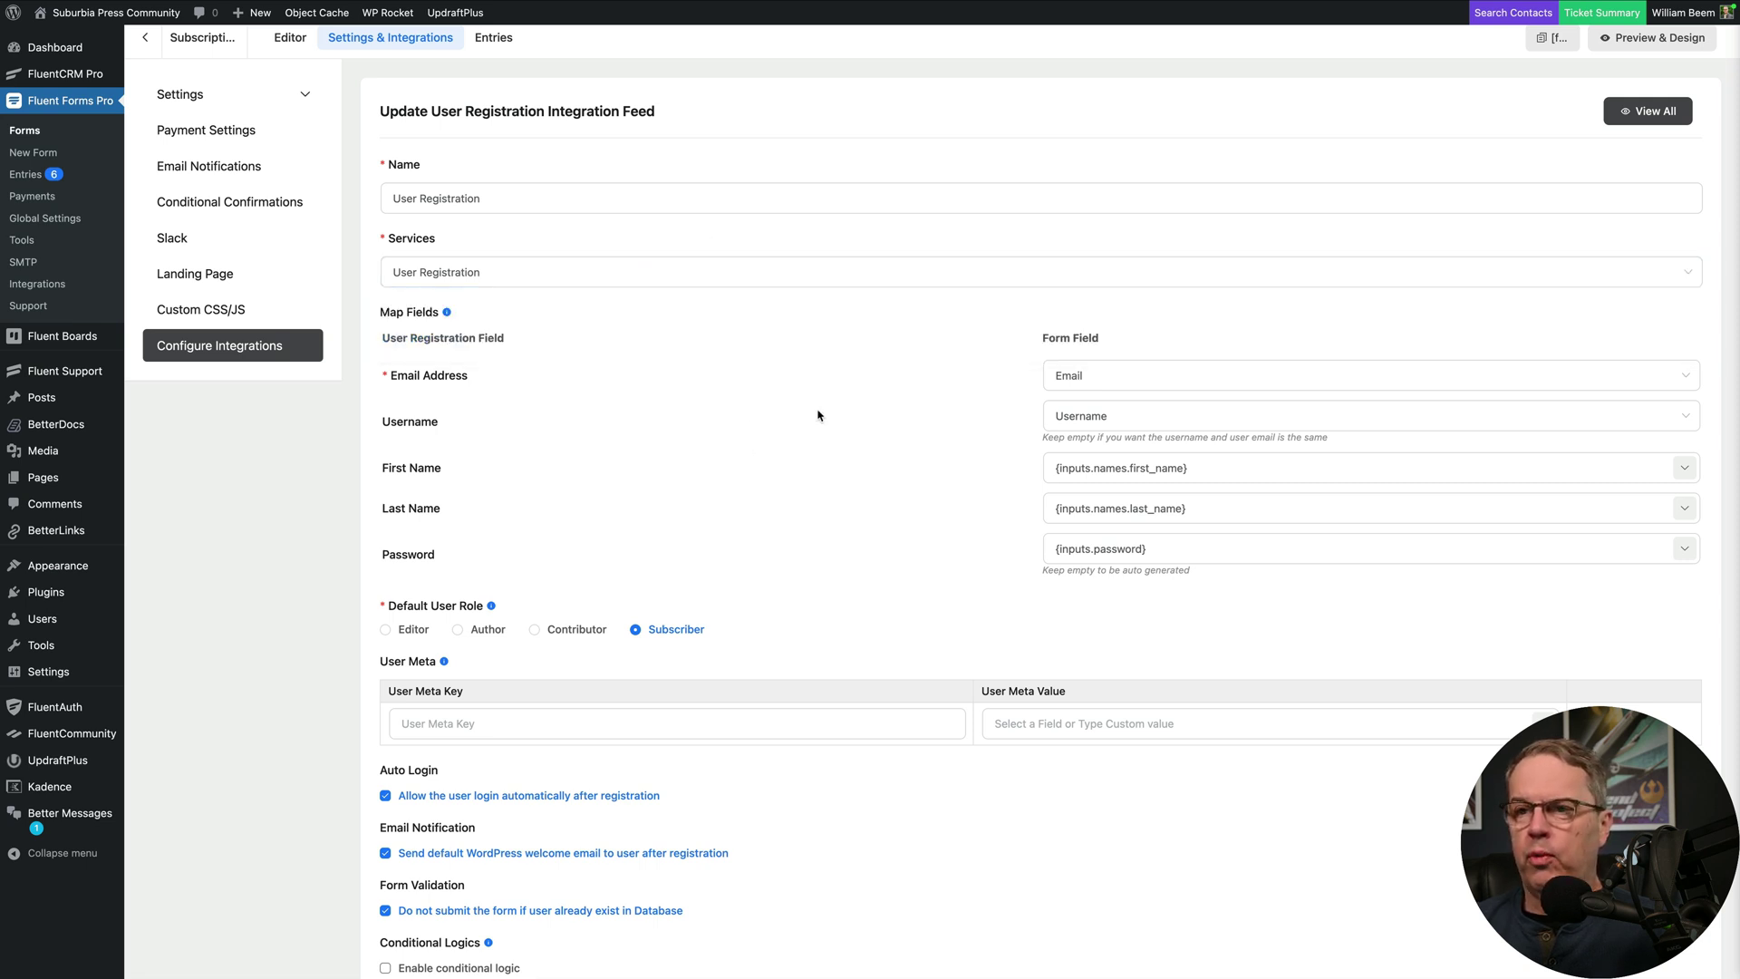
pyautogui.scroll(-1, 960, 419)
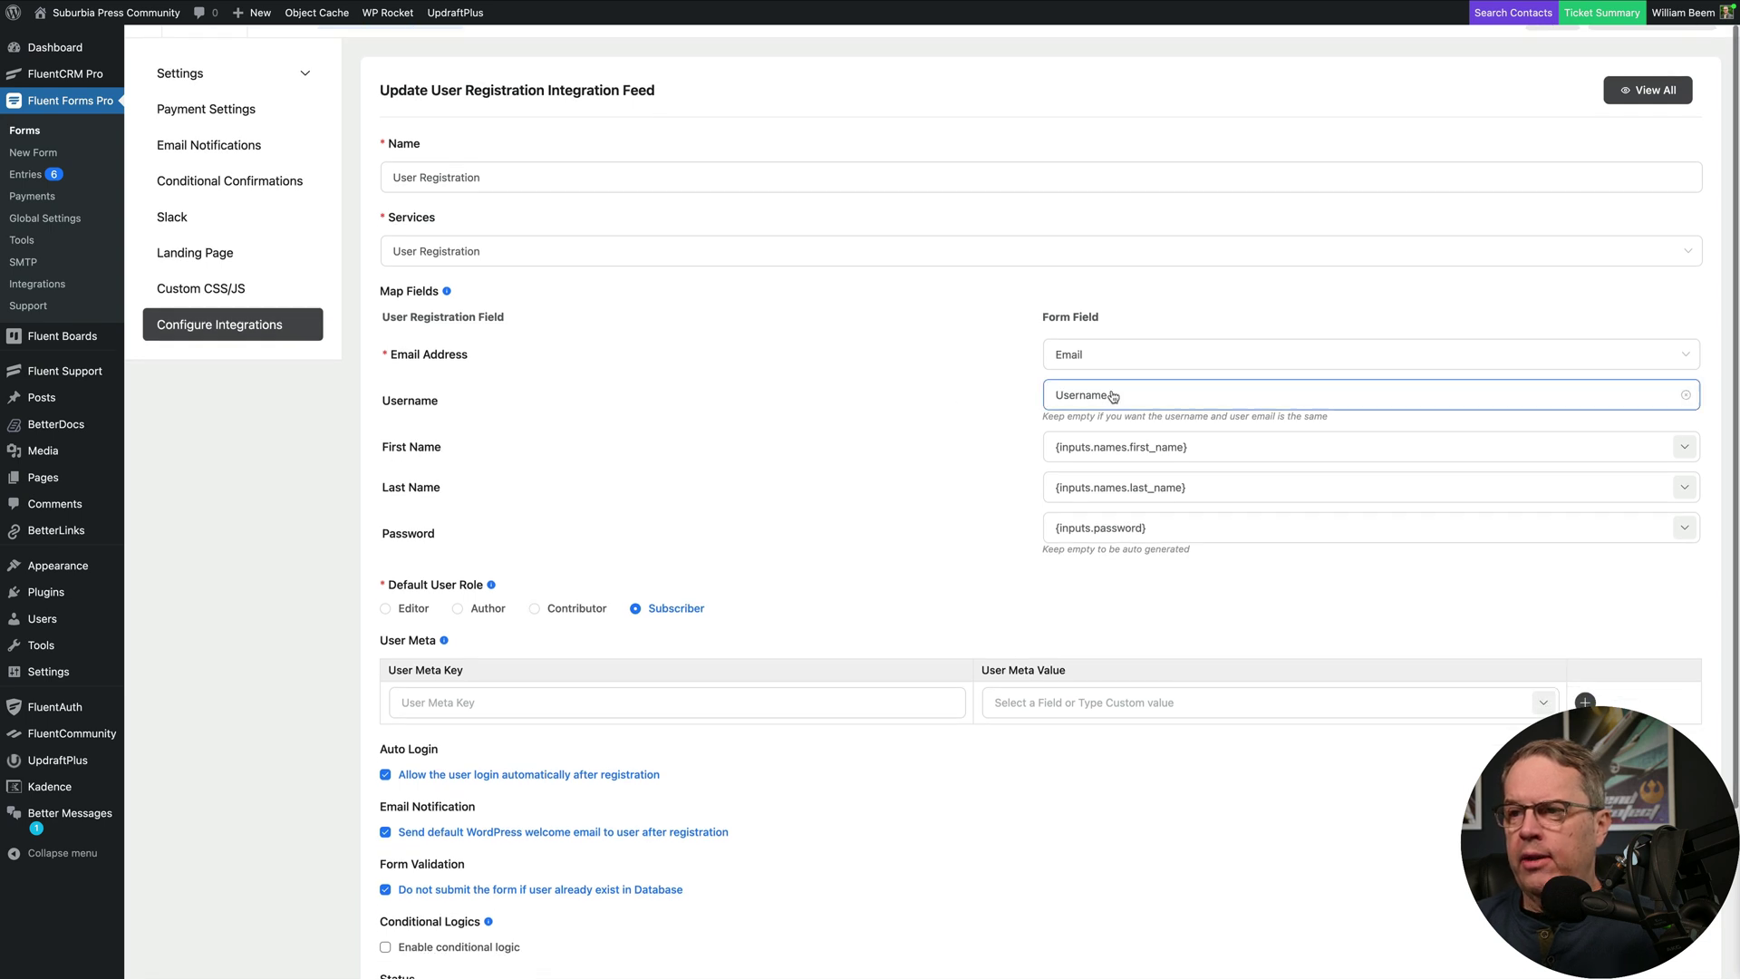
pyautogui.click(1110, 456)
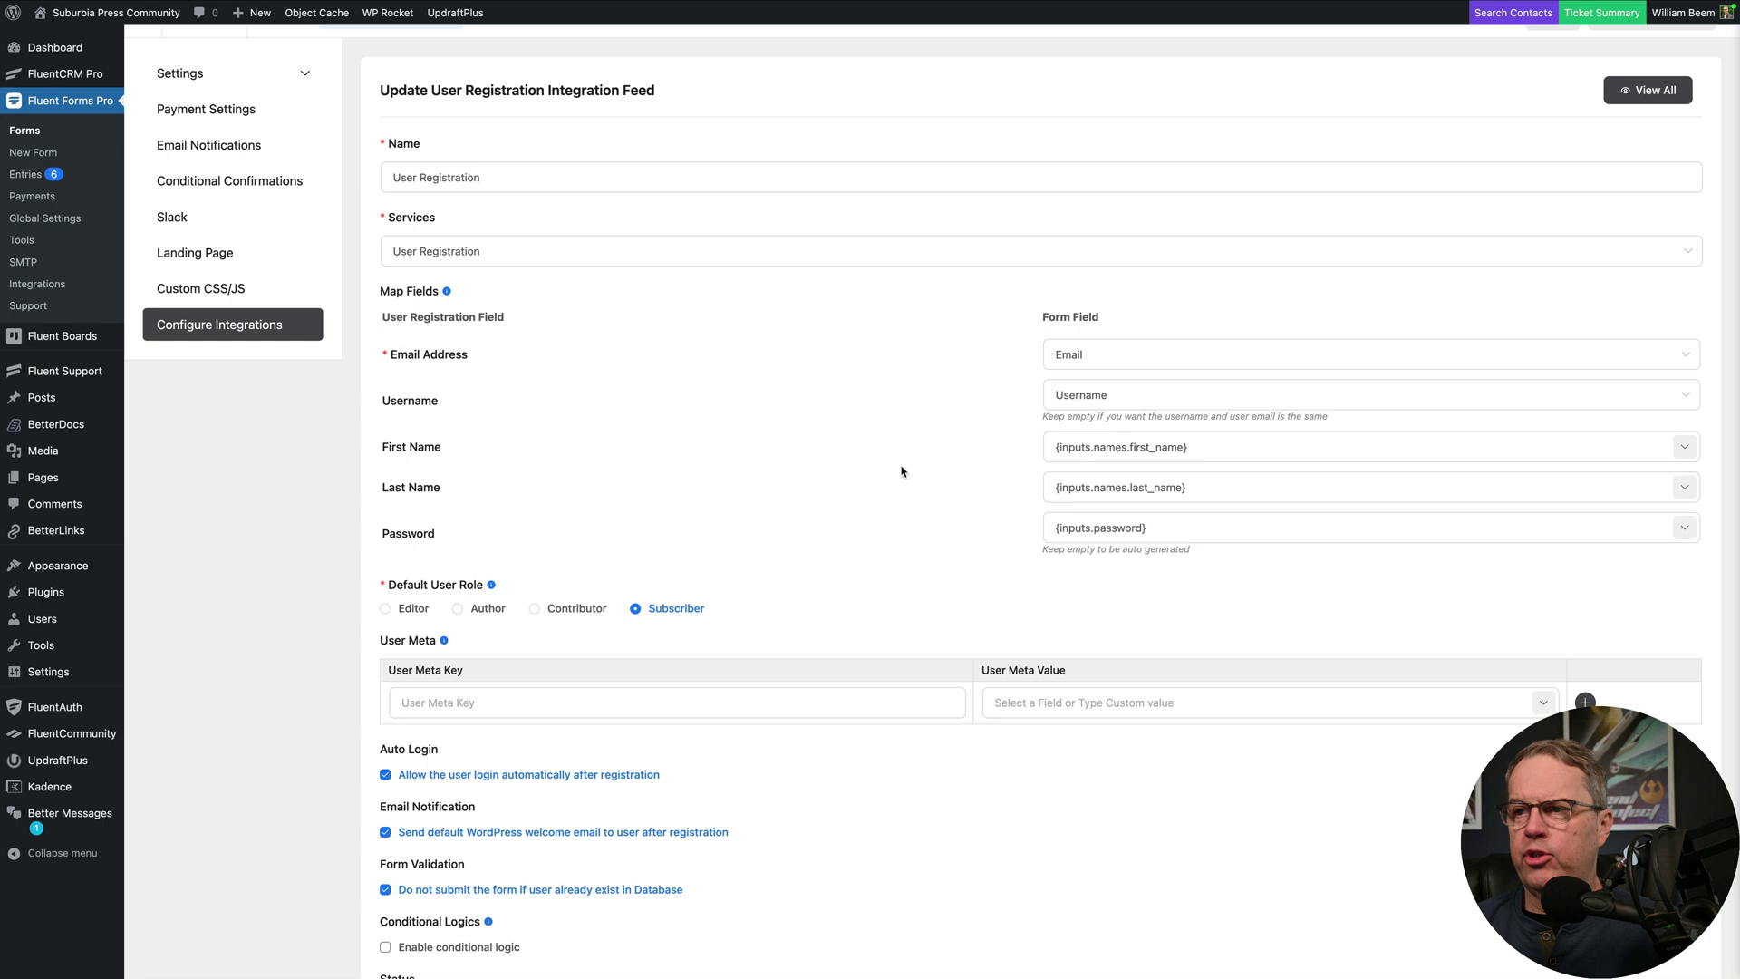
pyautogui.scroll(-2, 972, 460)
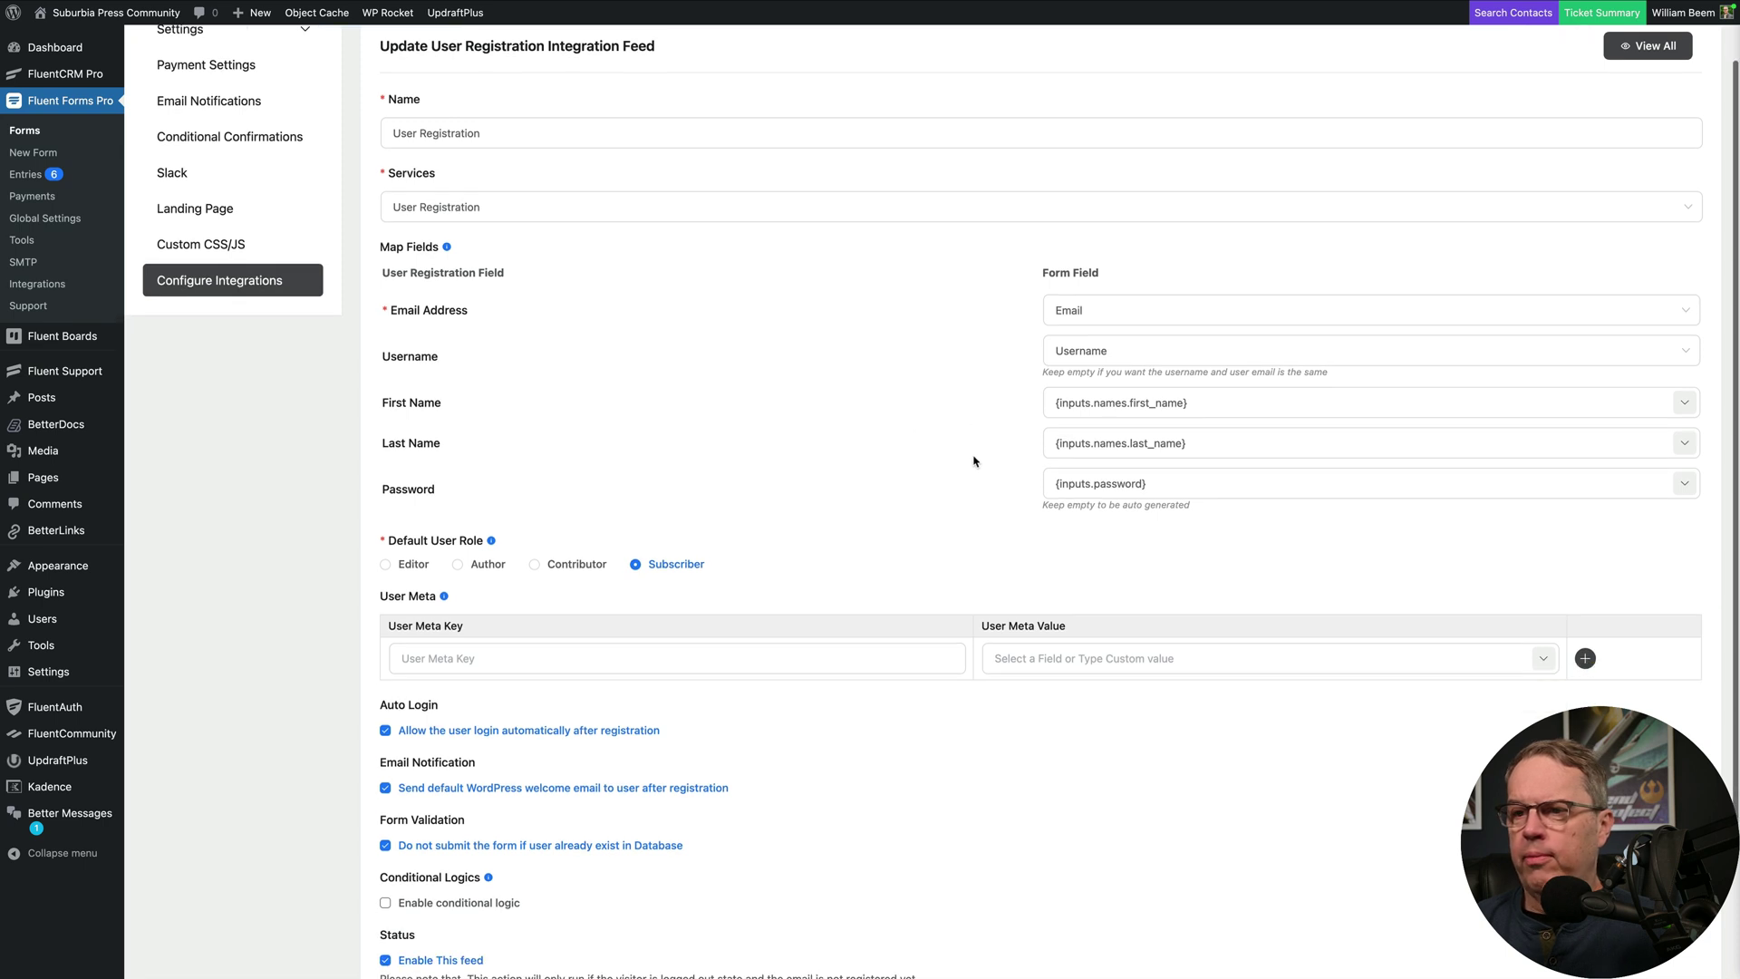
pyautogui.scroll(-1, 973, 460)
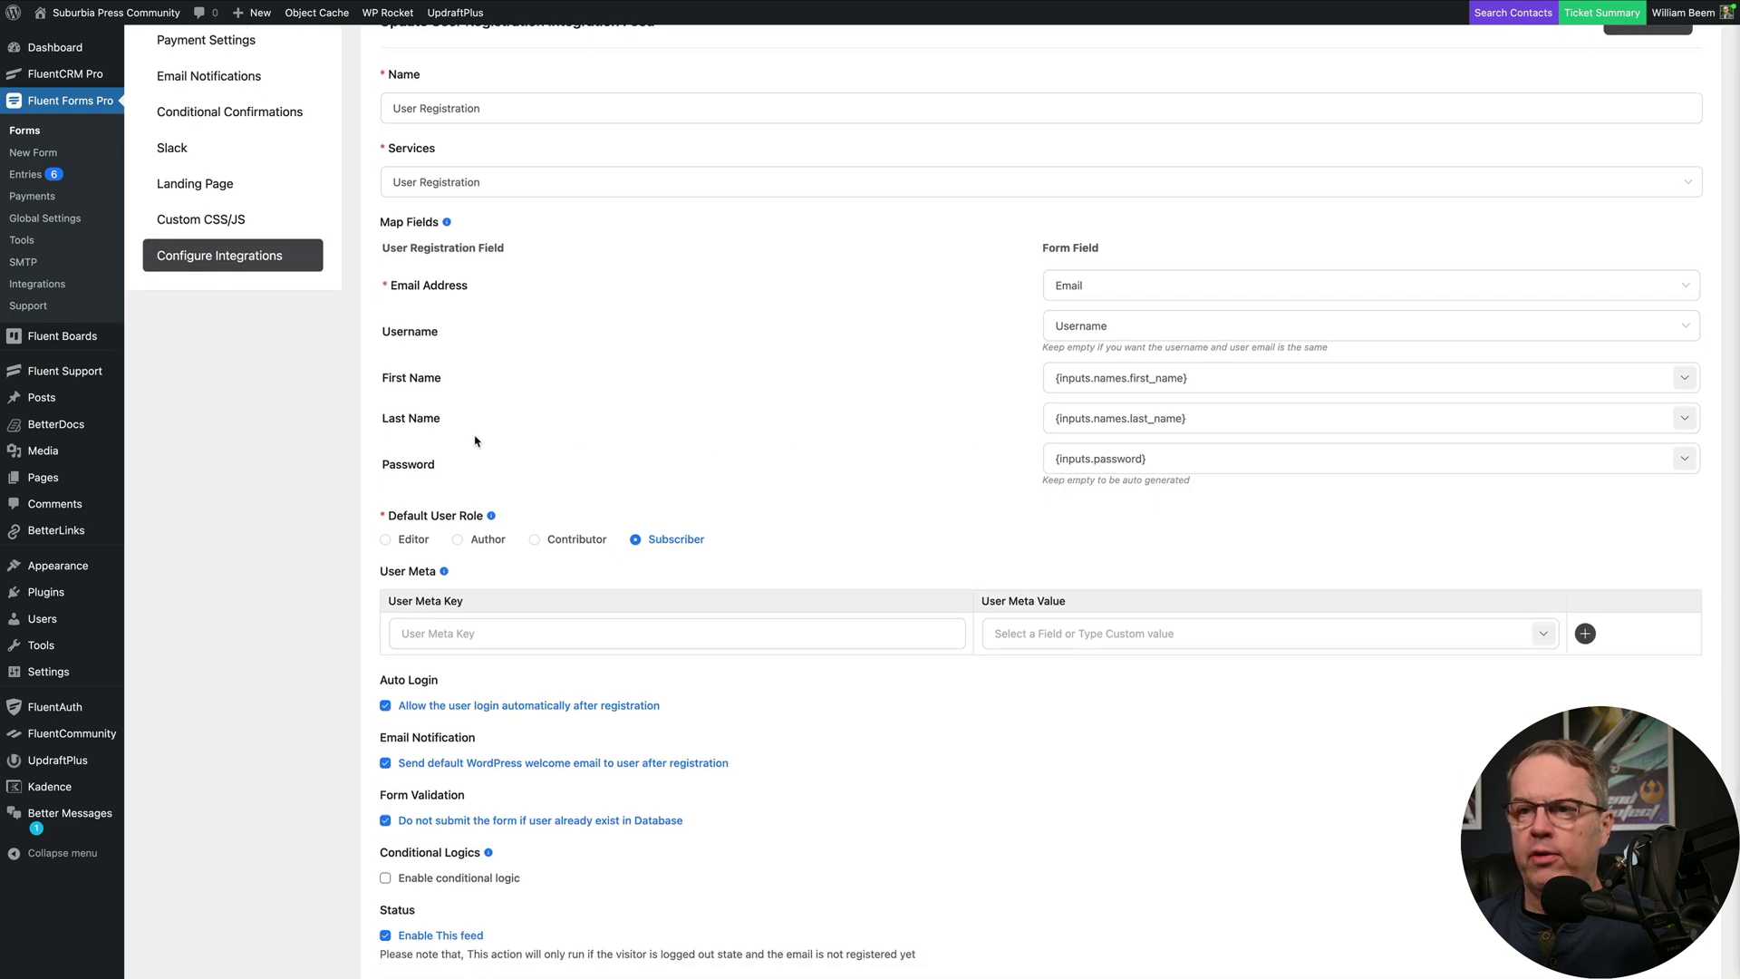
pyautogui.scroll(-5, 859, 409)
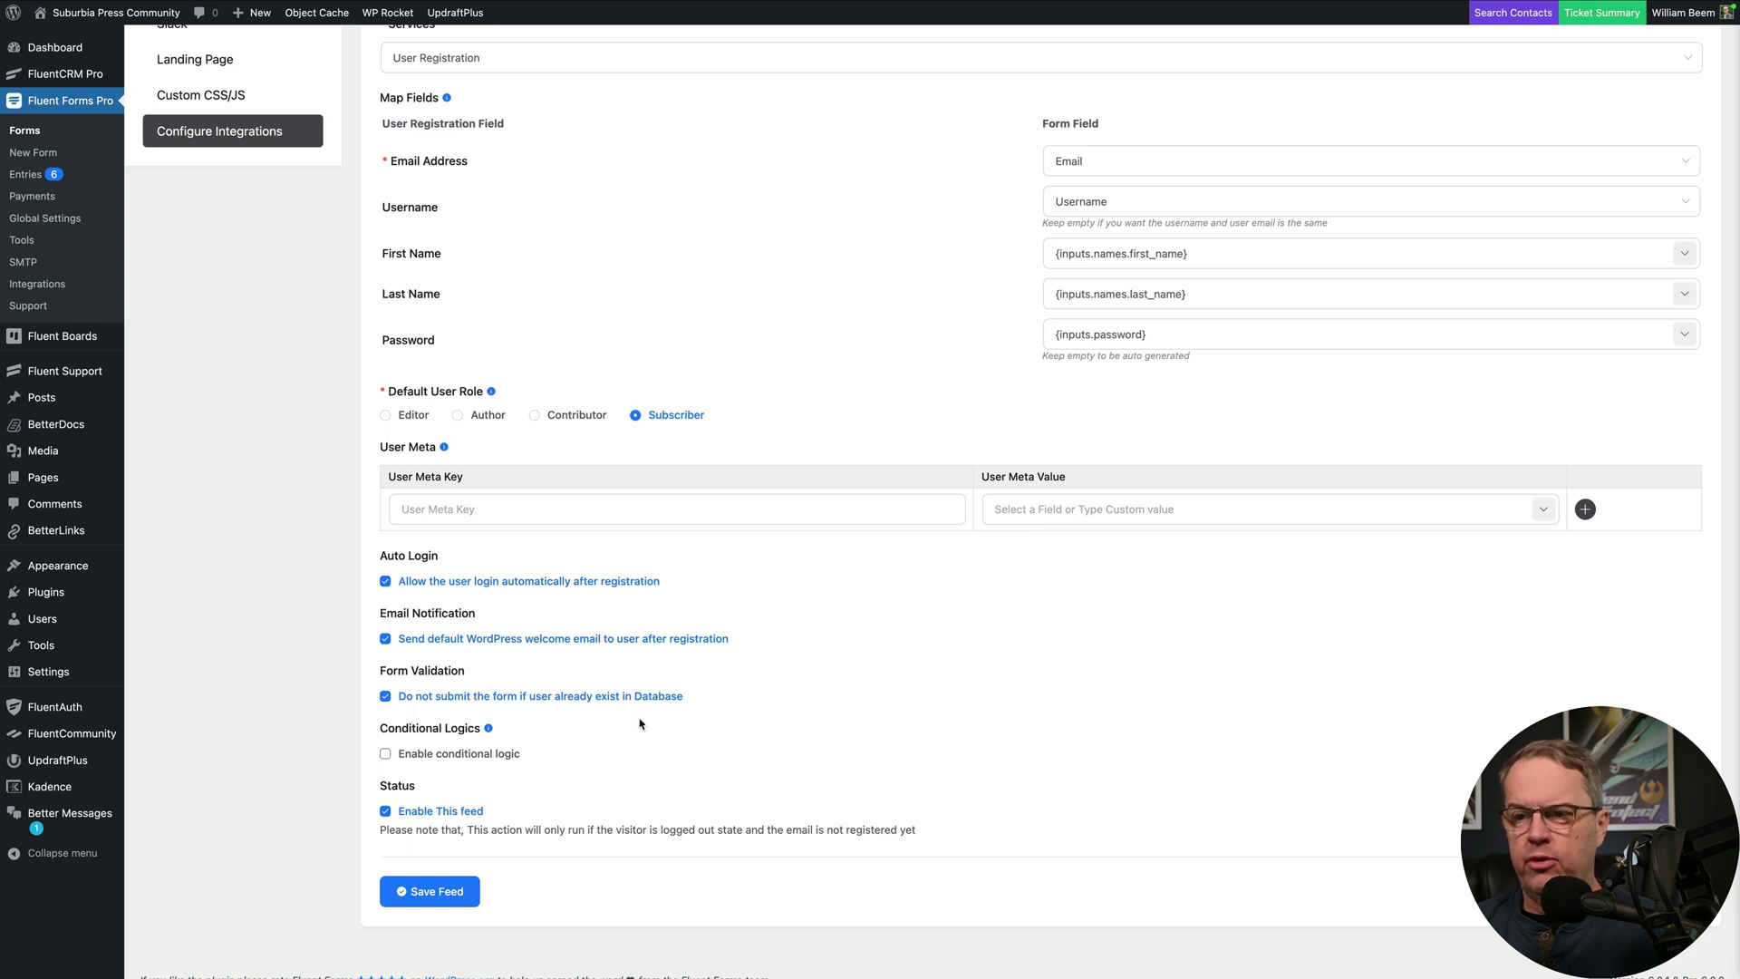
pyautogui.scroll(3, 653, 722)
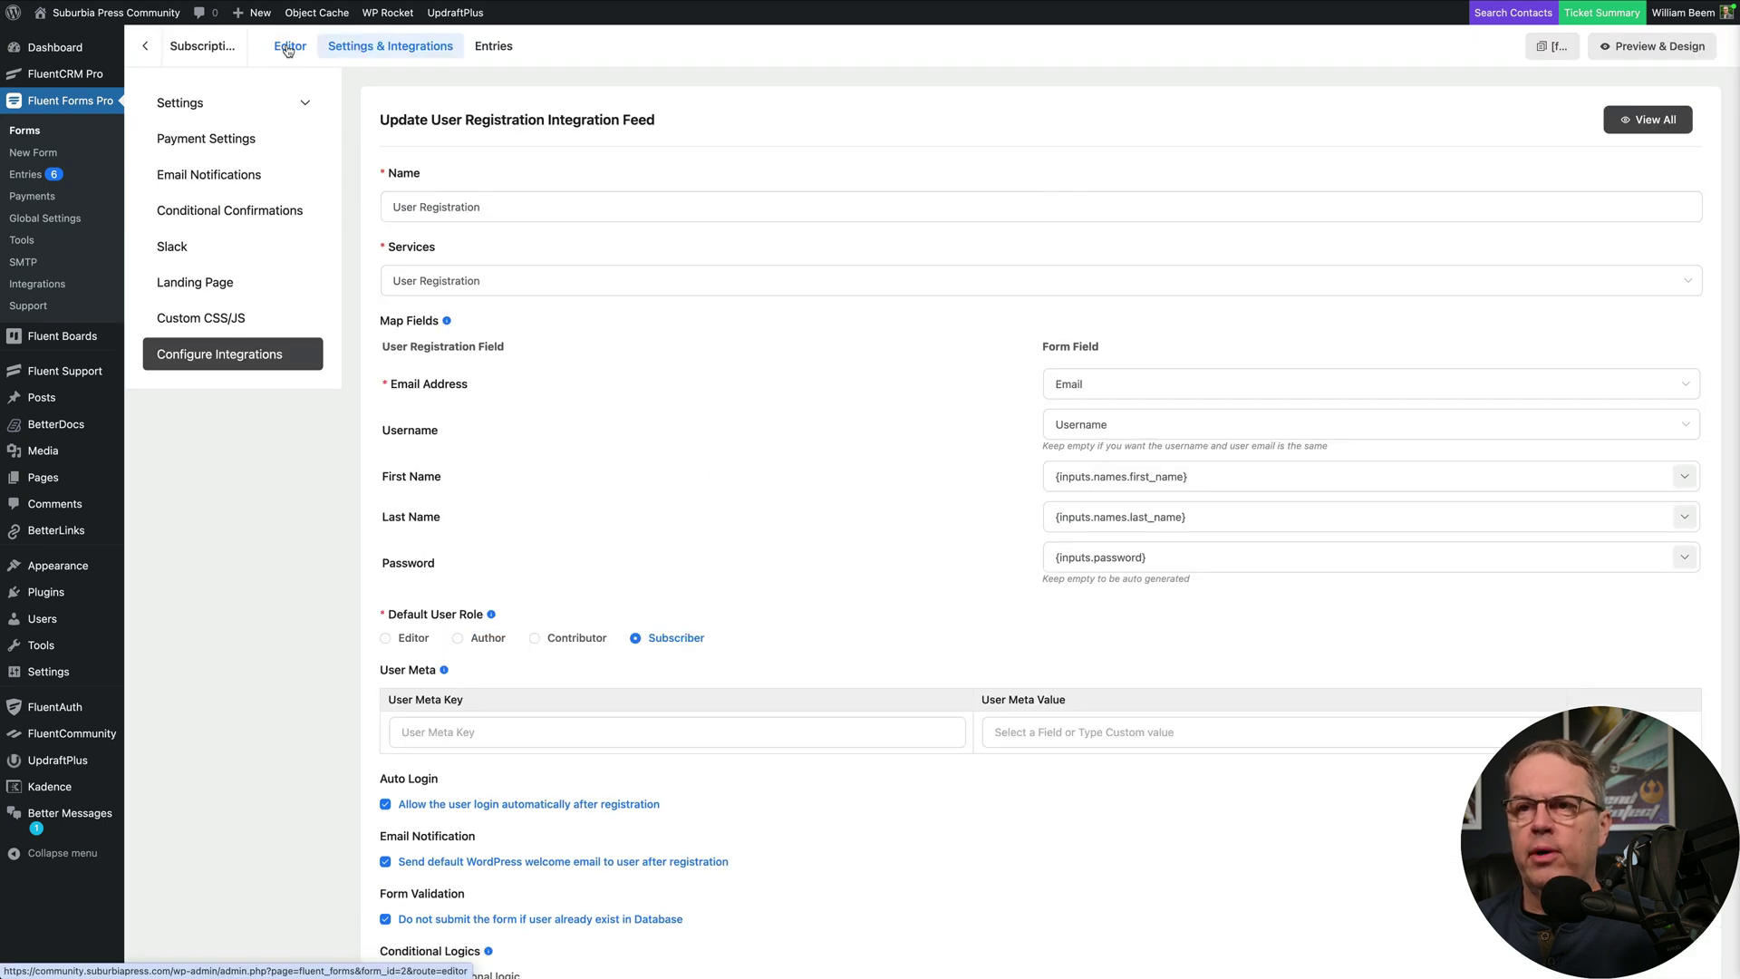
# Step: Switch to the Editor tab to view the subscription form's fields
pyautogui.click(288, 50)
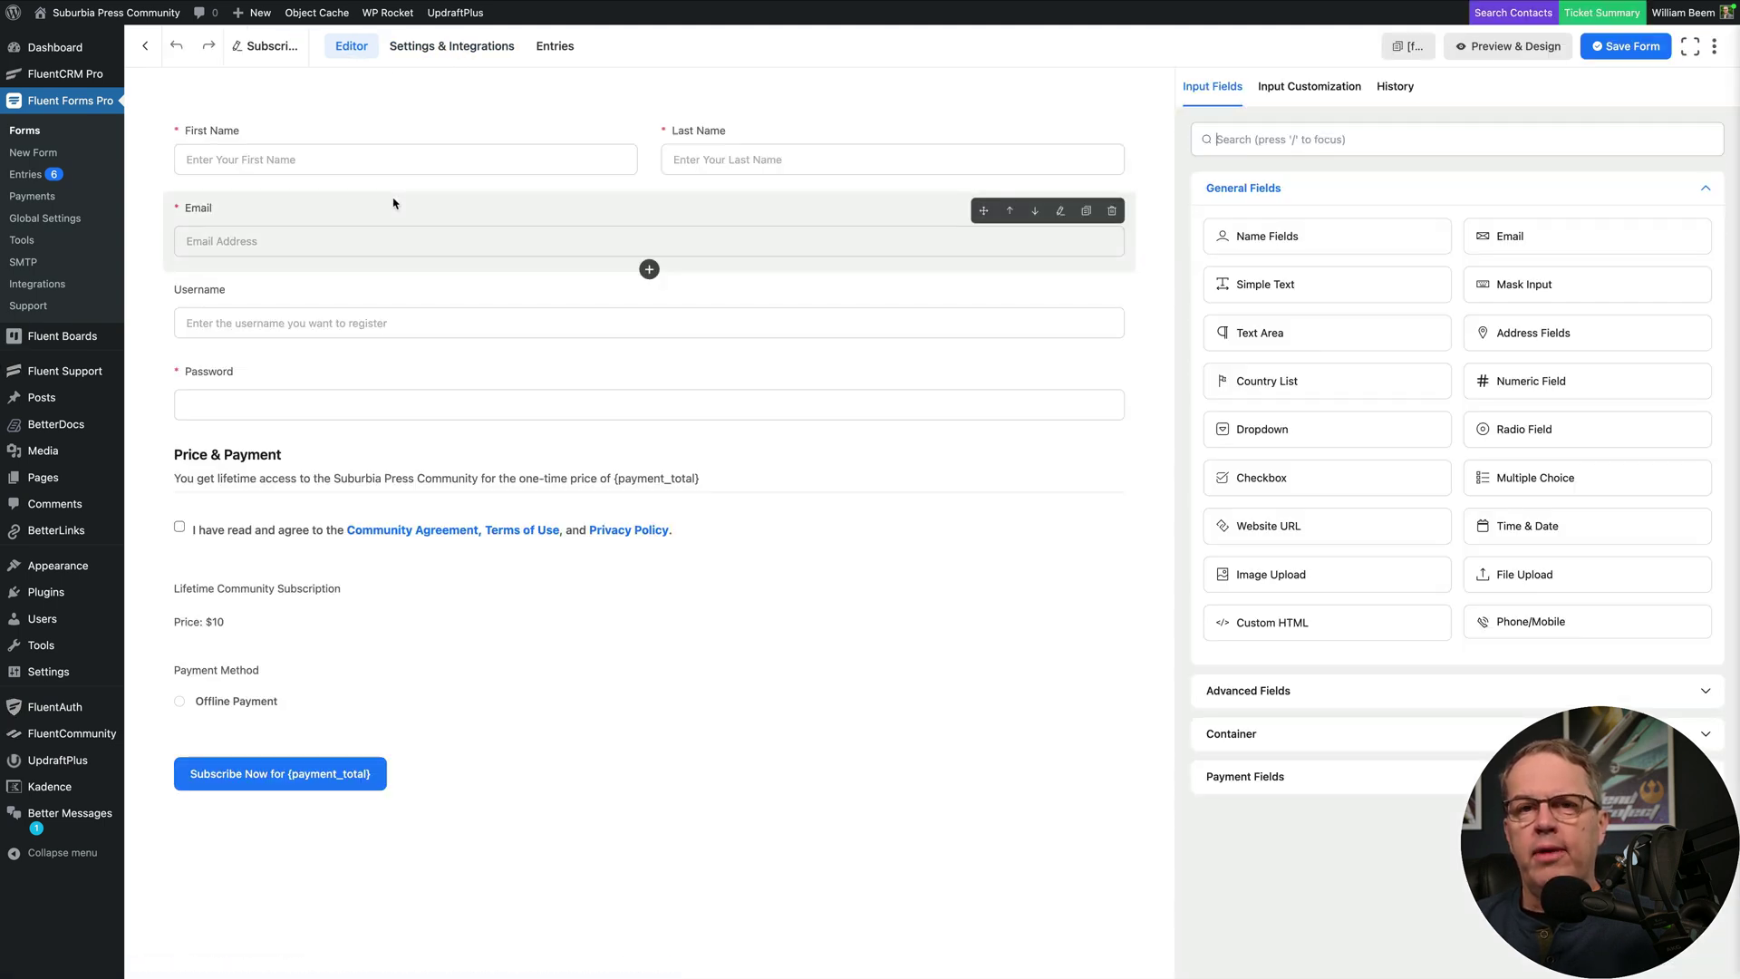
# Step: Review the global Stripe, PayPal Standard and sandbox Test Payment methods, then return to Forms
pyautogui.click(65, 221)
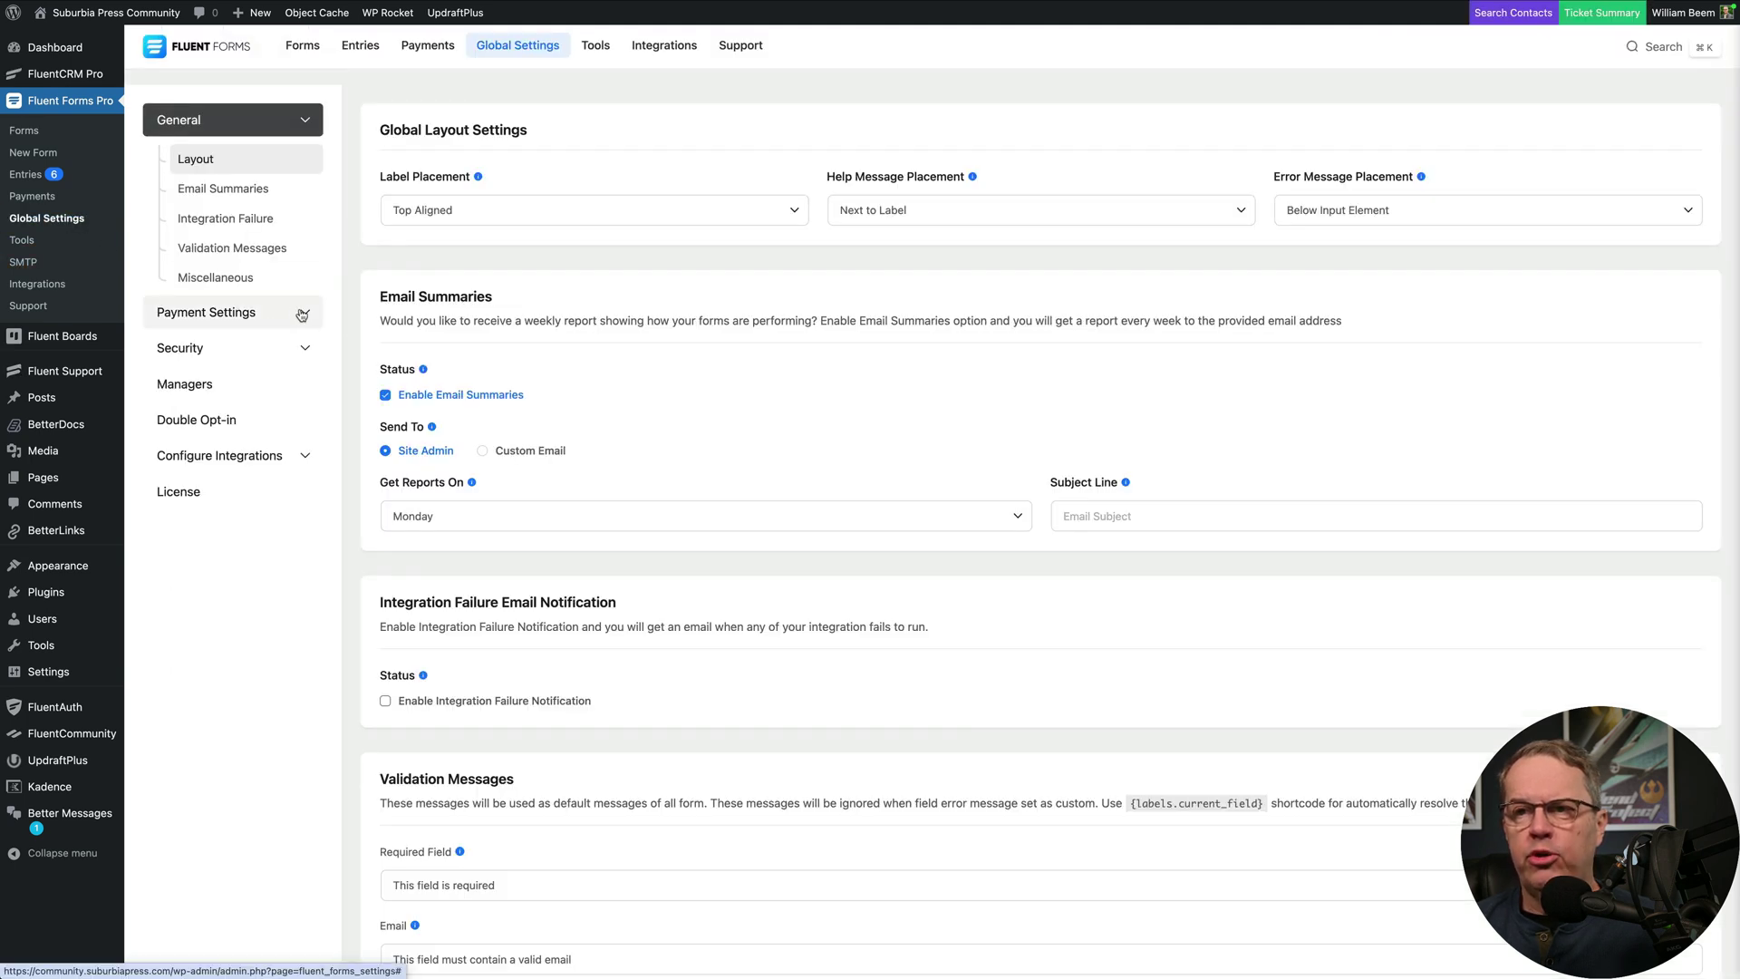
pyautogui.click(302, 313)
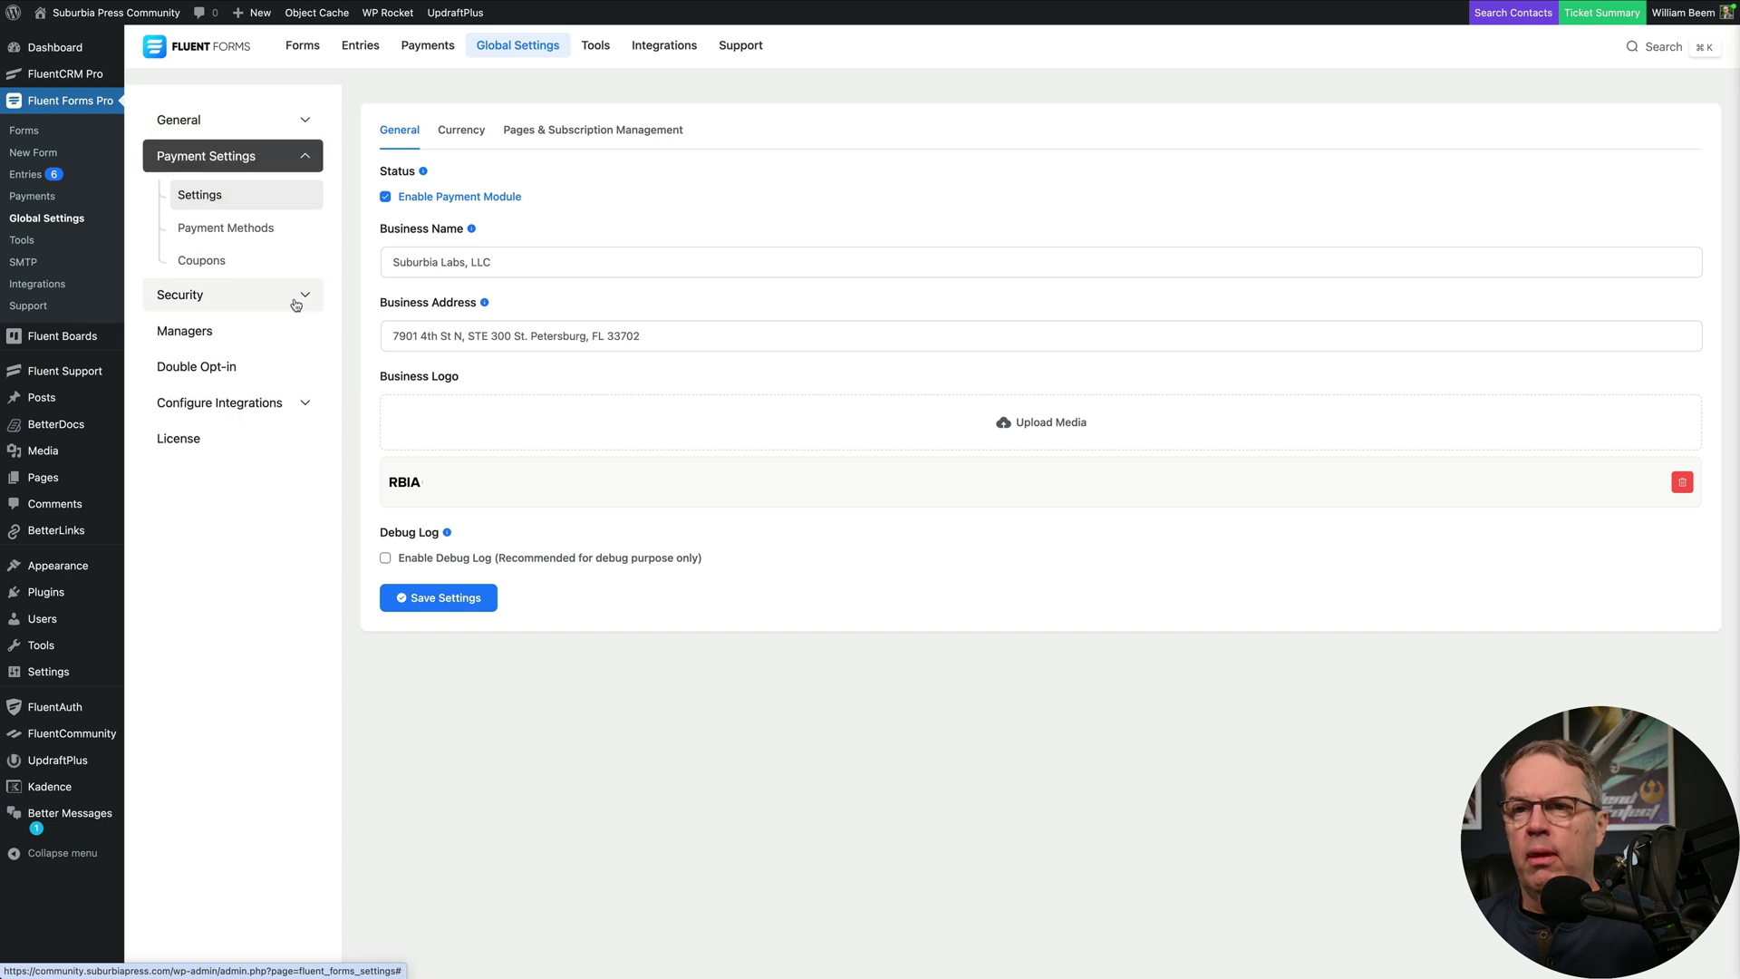
pyautogui.click(249, 236)
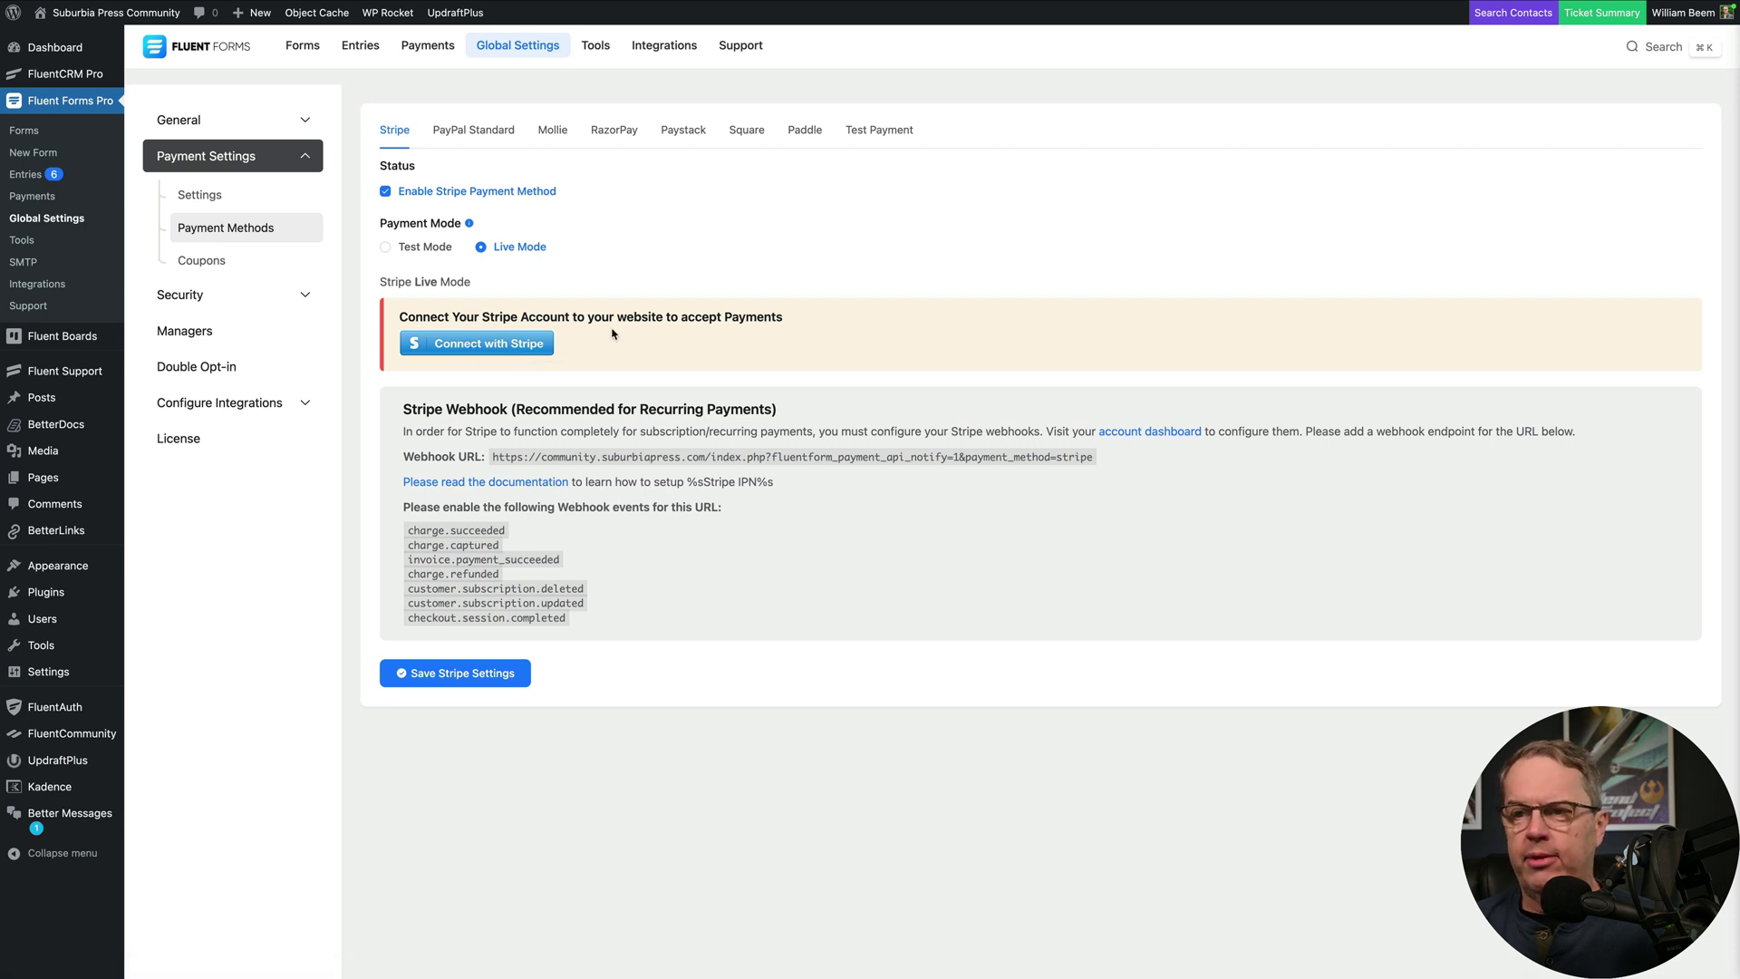
pyautogui.click(476, 137)
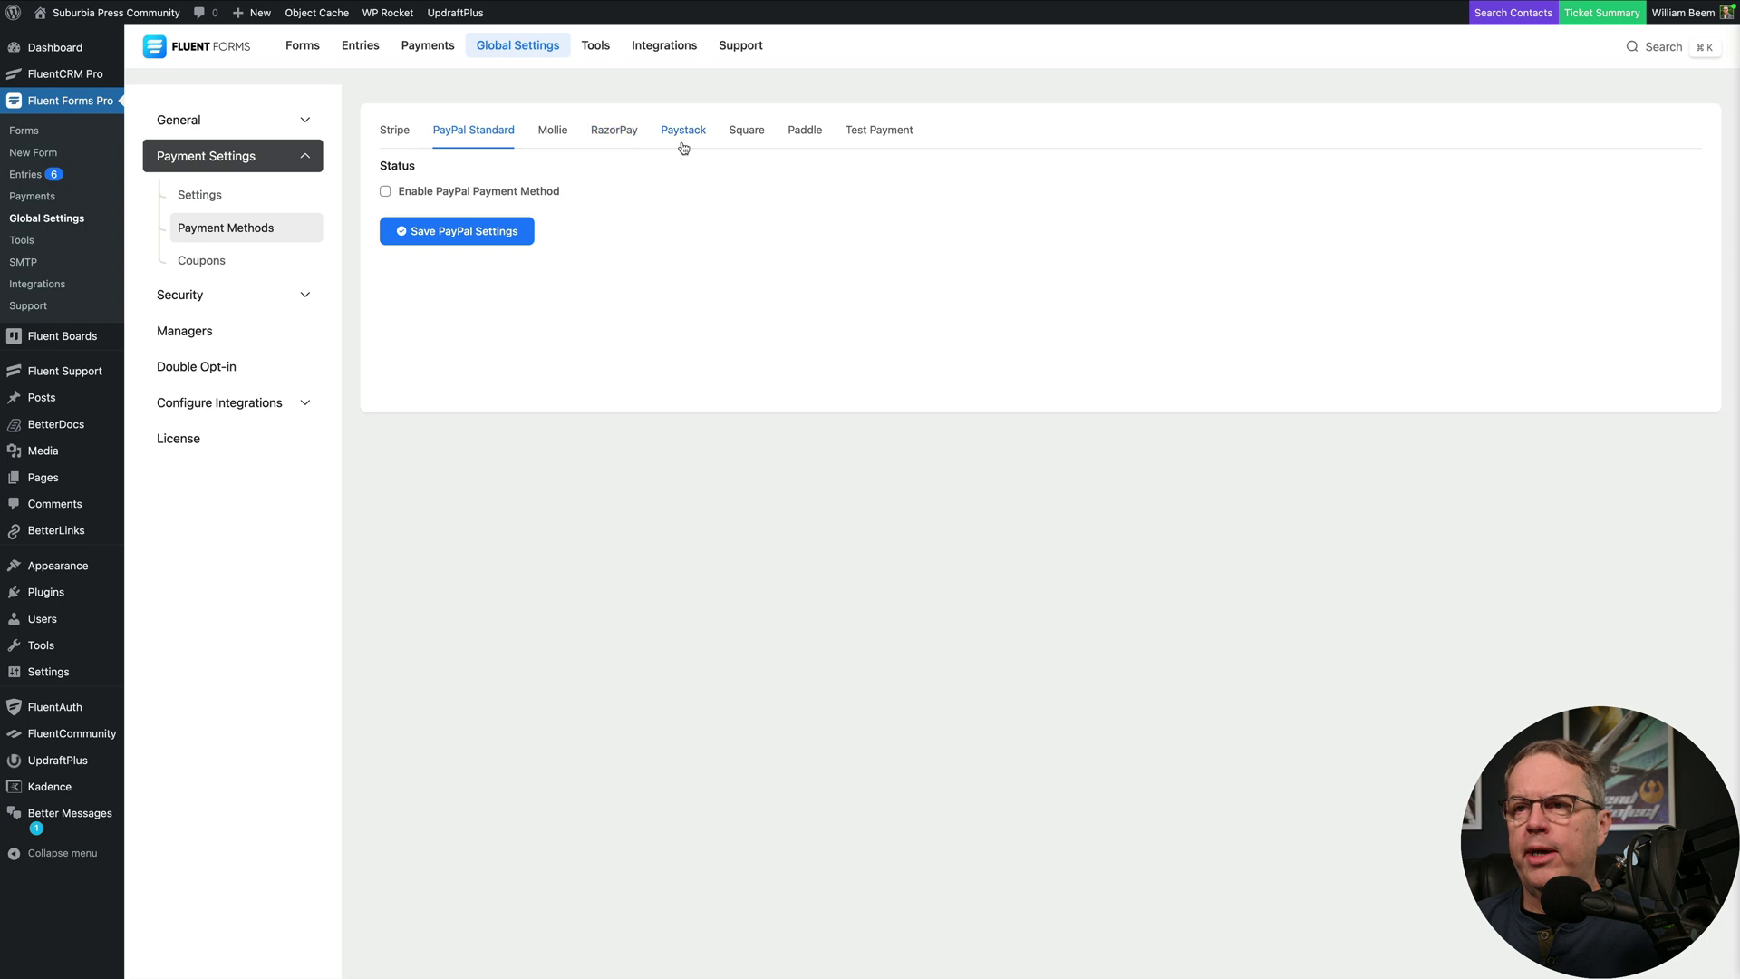
pyautogui.click(872, 138)
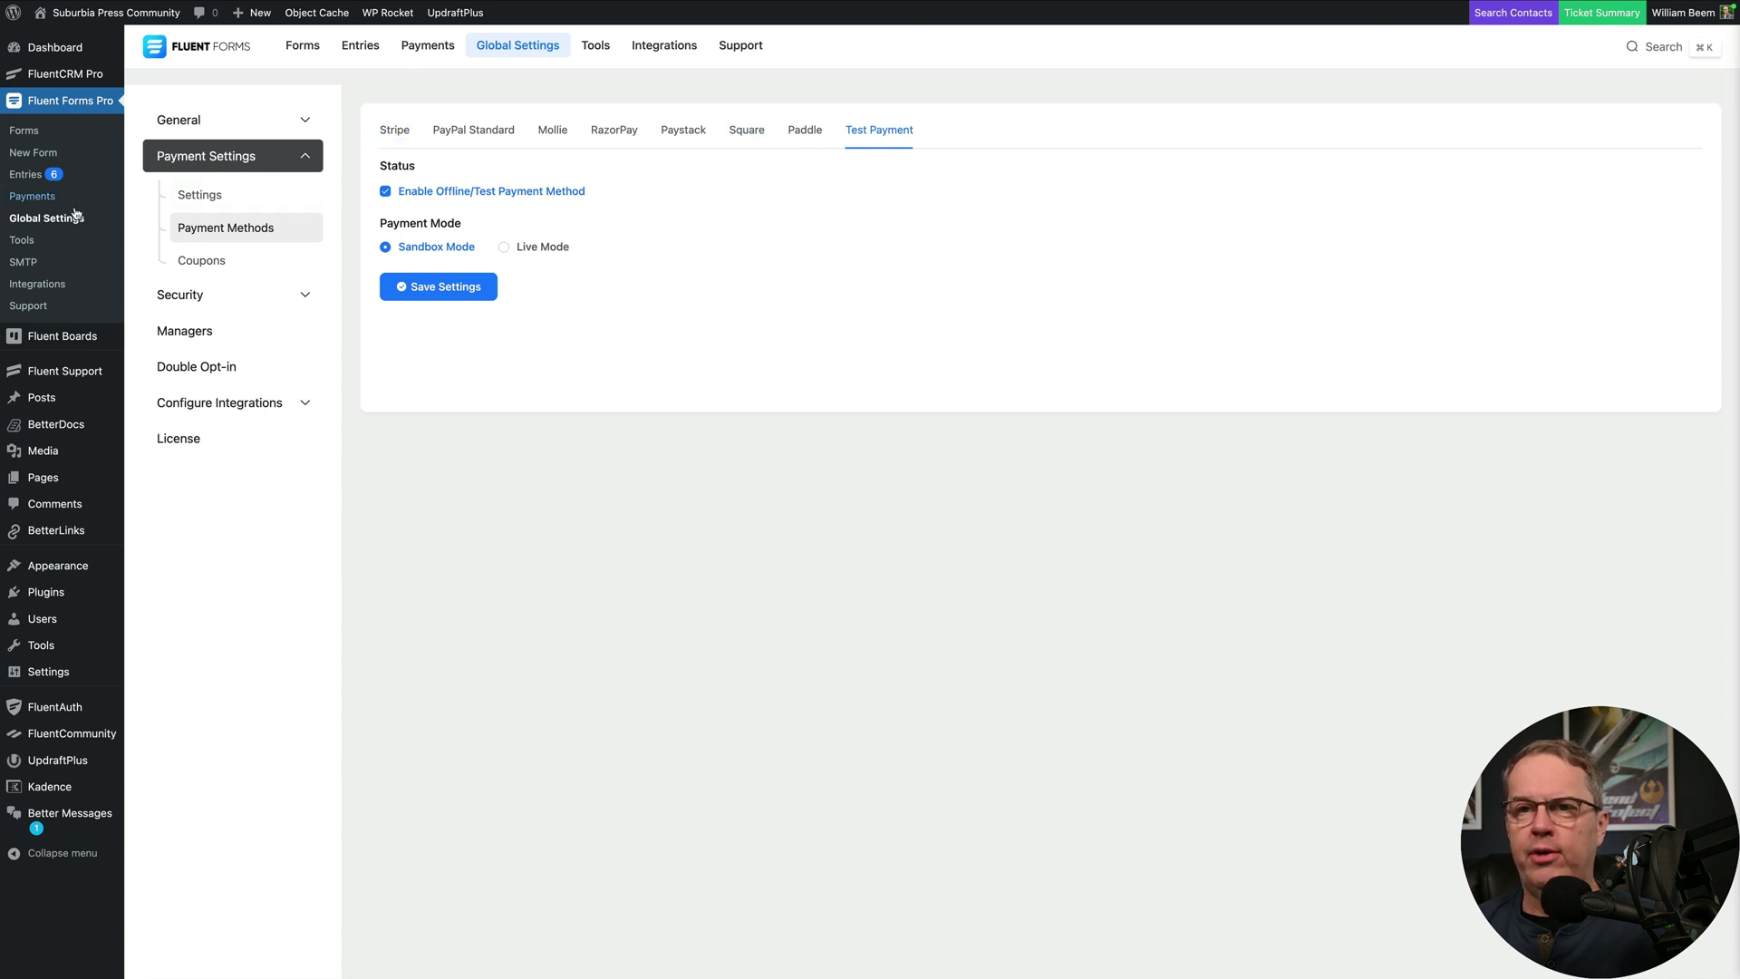
pyautogui.click(24, 132)
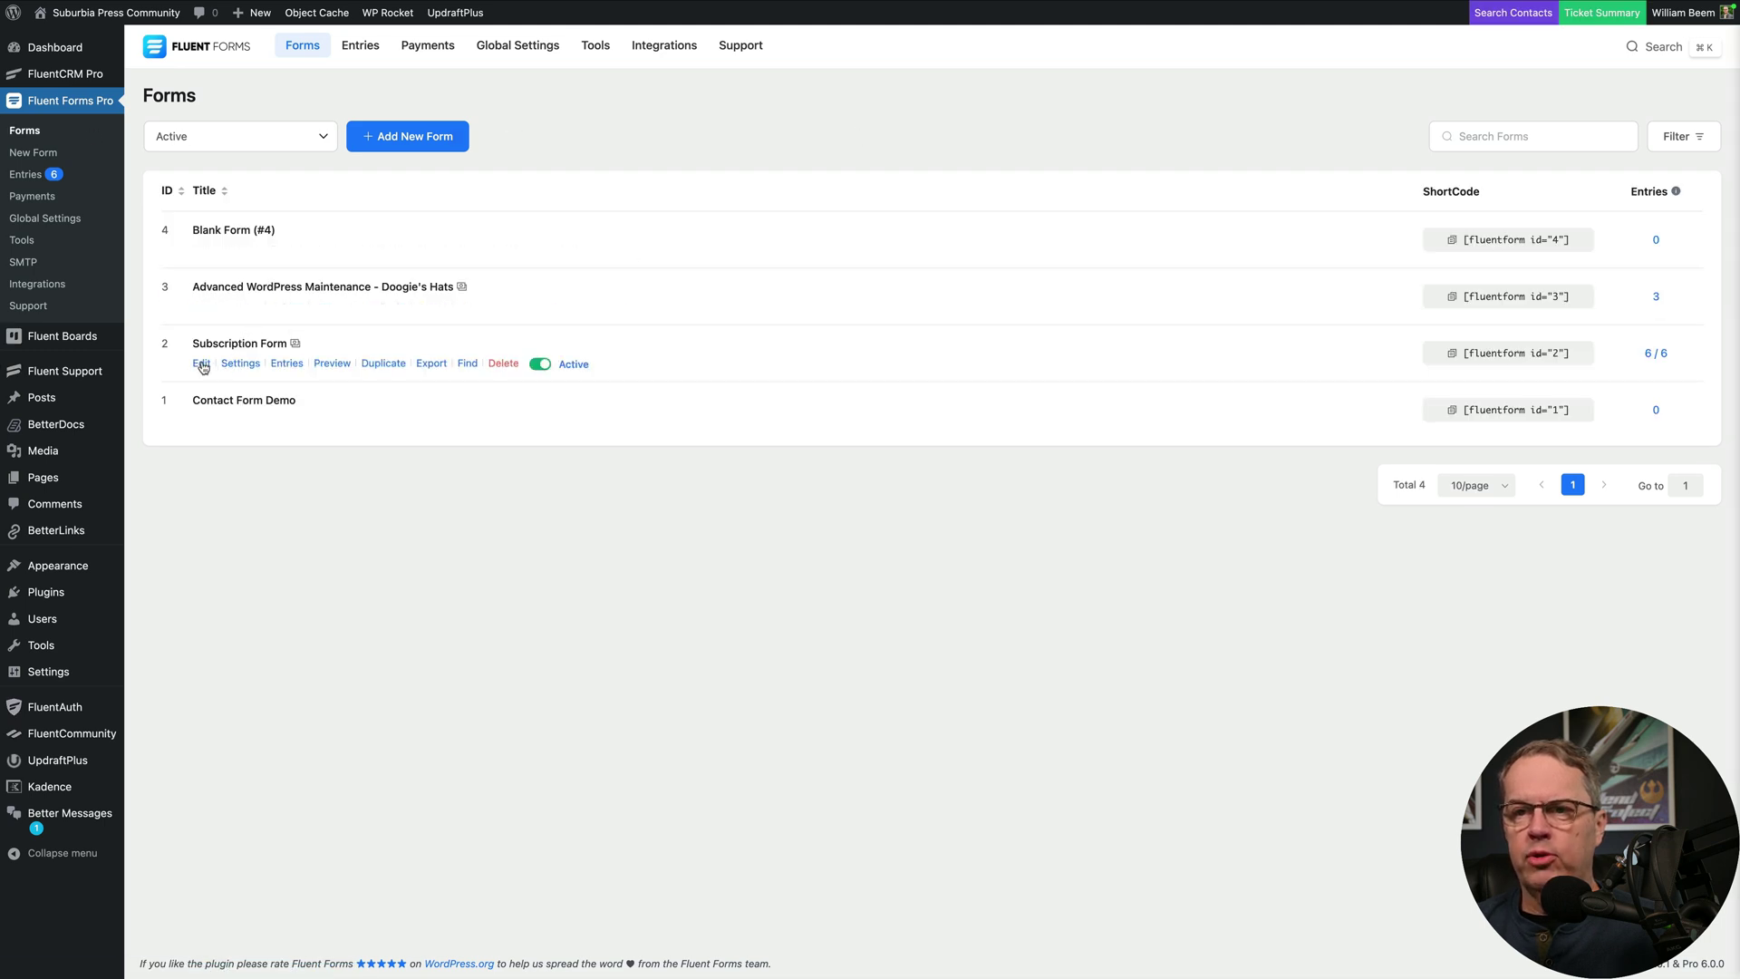
# Step: Edit the Subscription Form and inspect its Name, Username and Password field settings
pyautogui.click(200, 364)
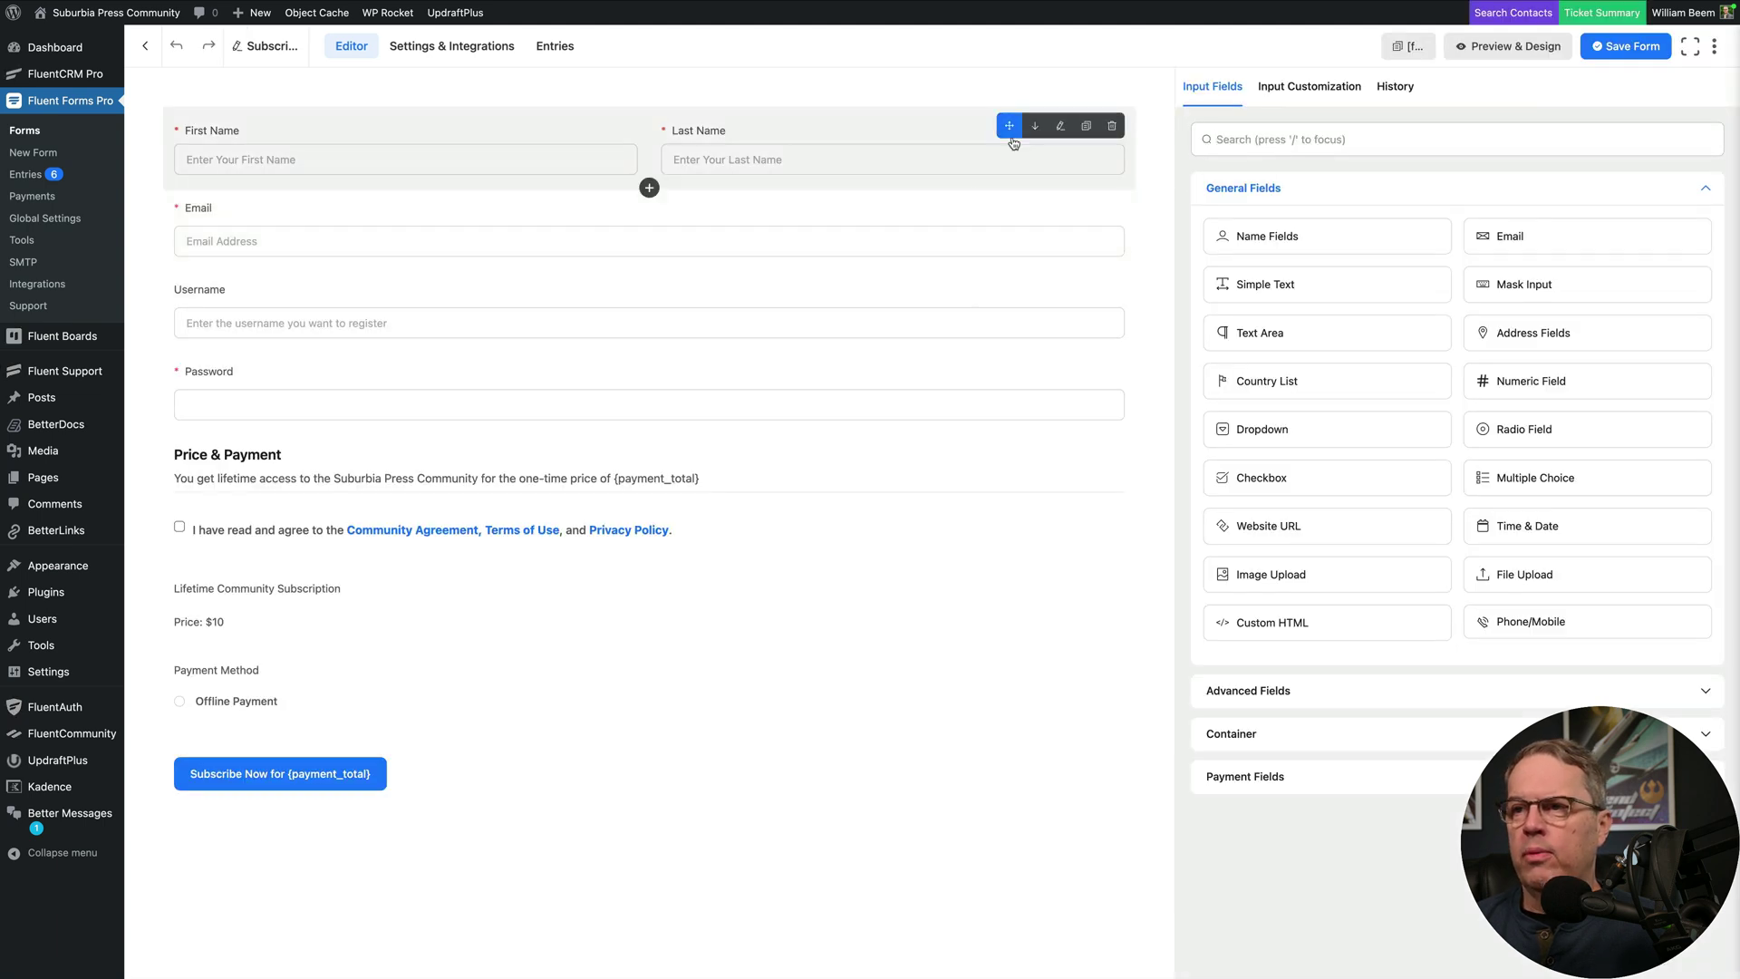
pyautogui.click(951, 135)
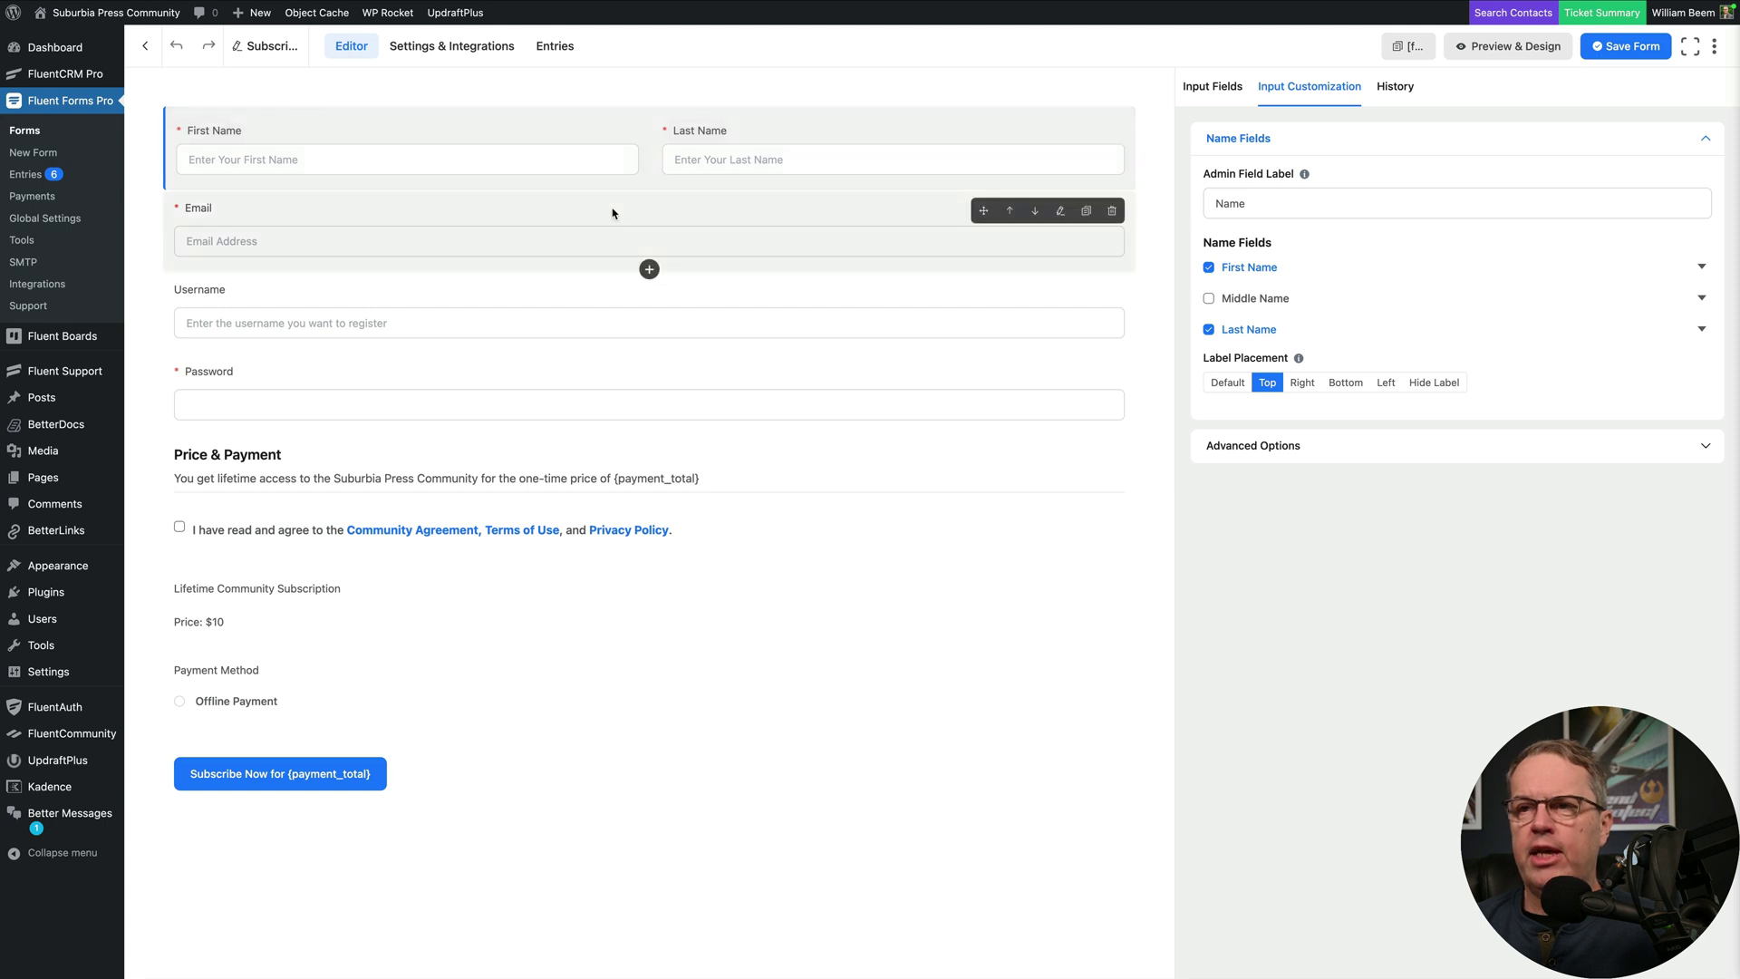
pyautogui.click(530, 288)
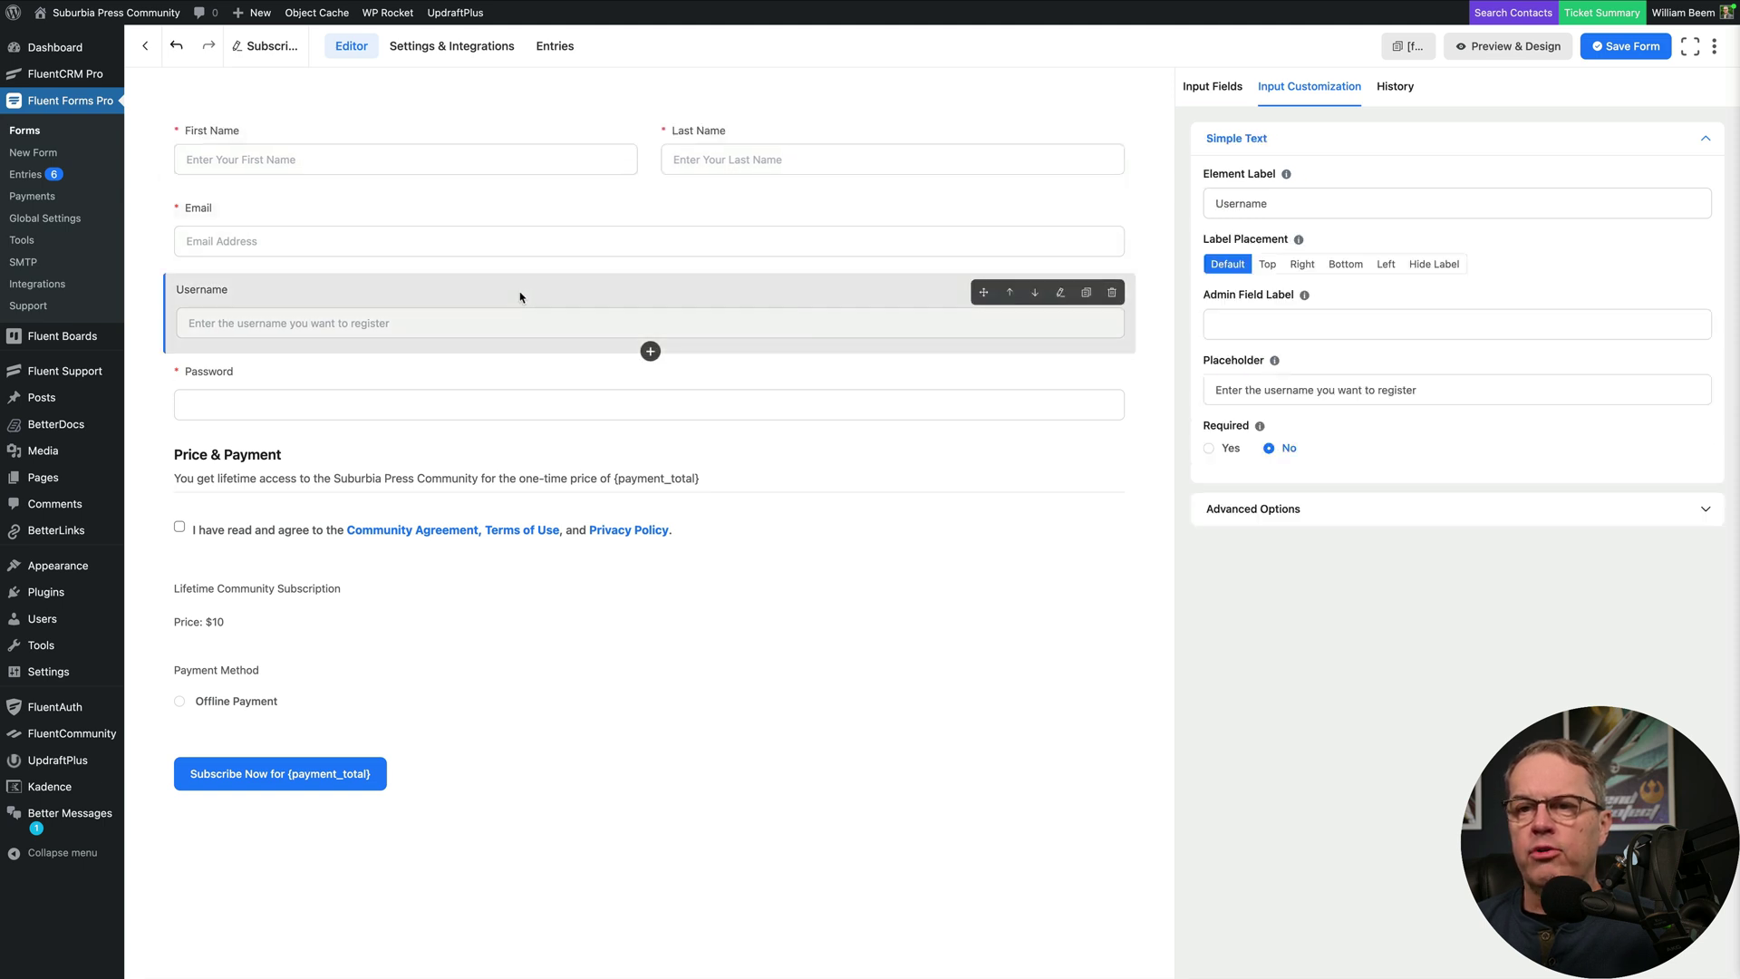
pyautogui.click(505, 374)
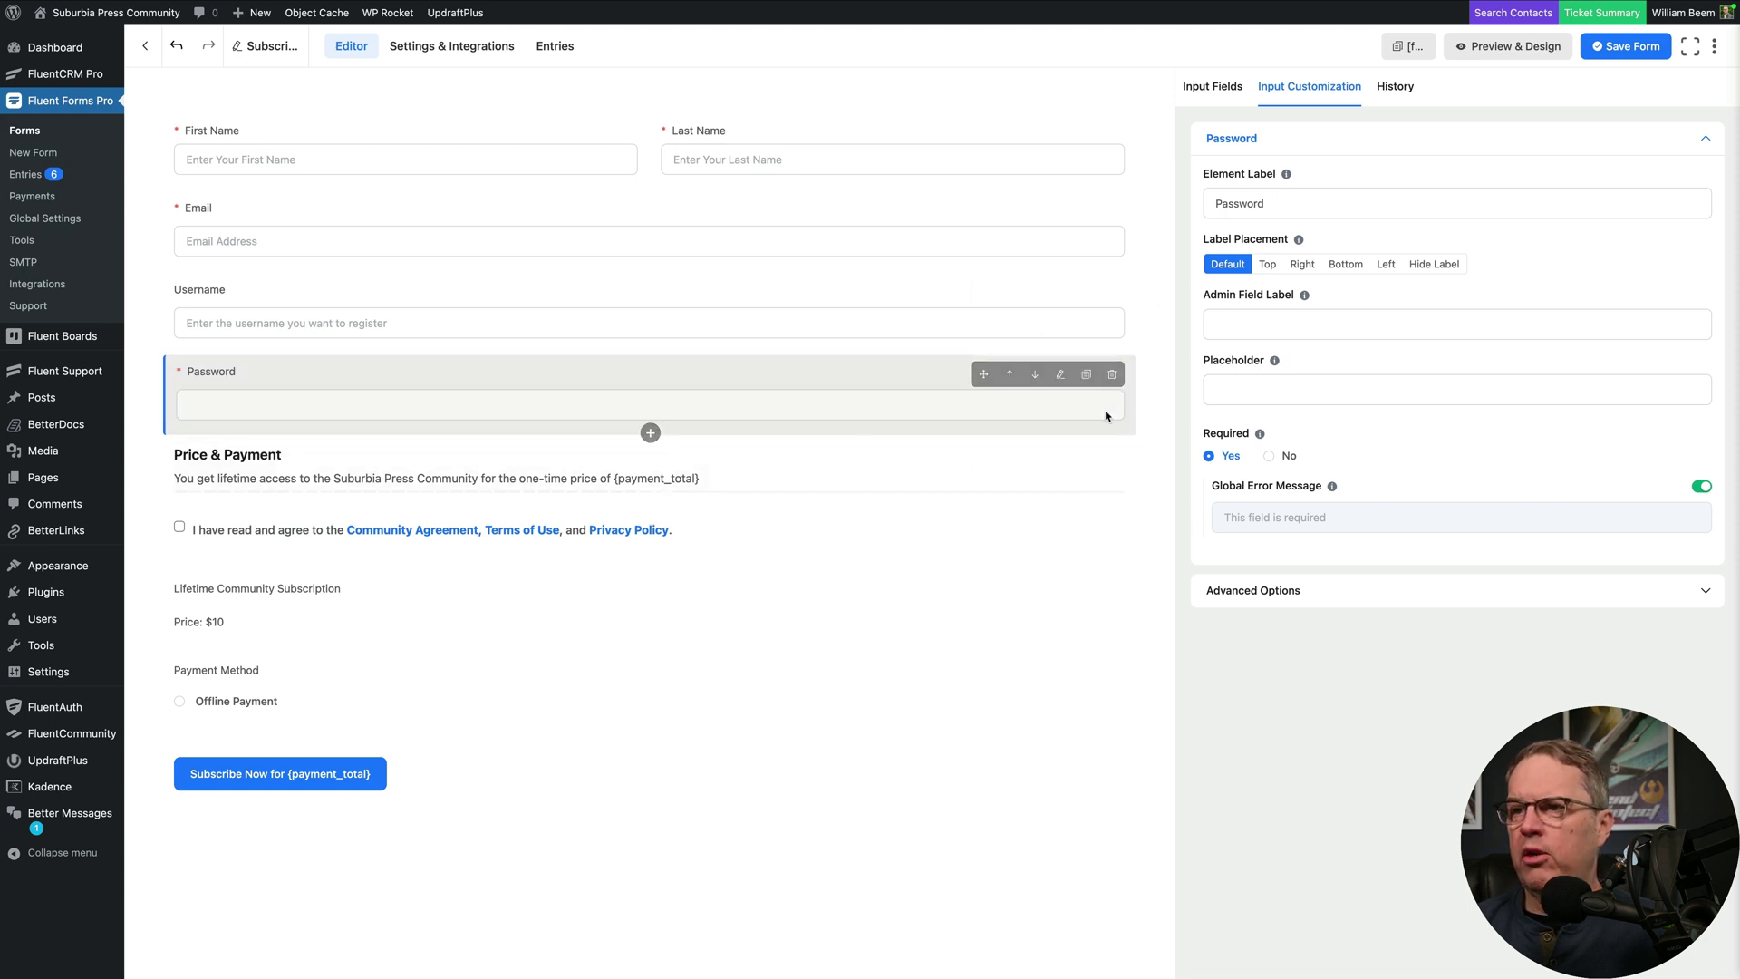
pyautogui.click(1213, 86)
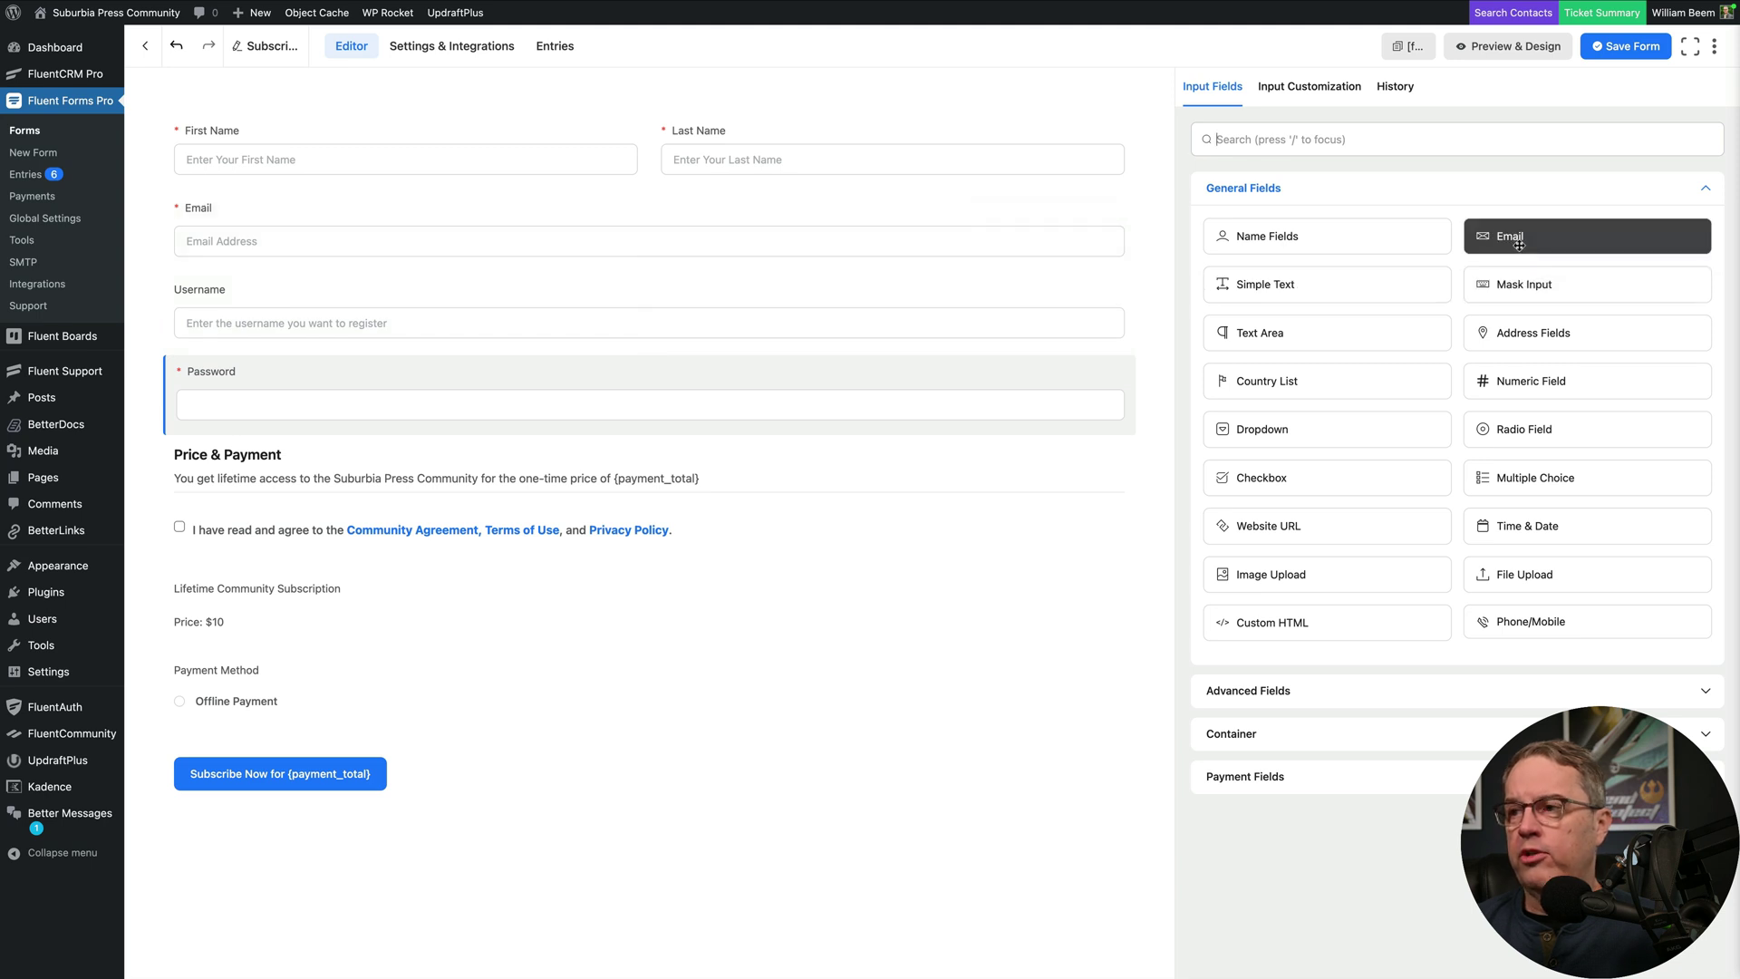
# Step: Demonstrate adding an Email field, recheck the Password settings, and expand Advanced Fields
pyautogui.moveTo(1519, 244)
pyautogui.mouseDown()
pyautogui.moveTo(850, 245)
pyautogui.moveTo(1494, 244)
pyautogui.mouseUp()
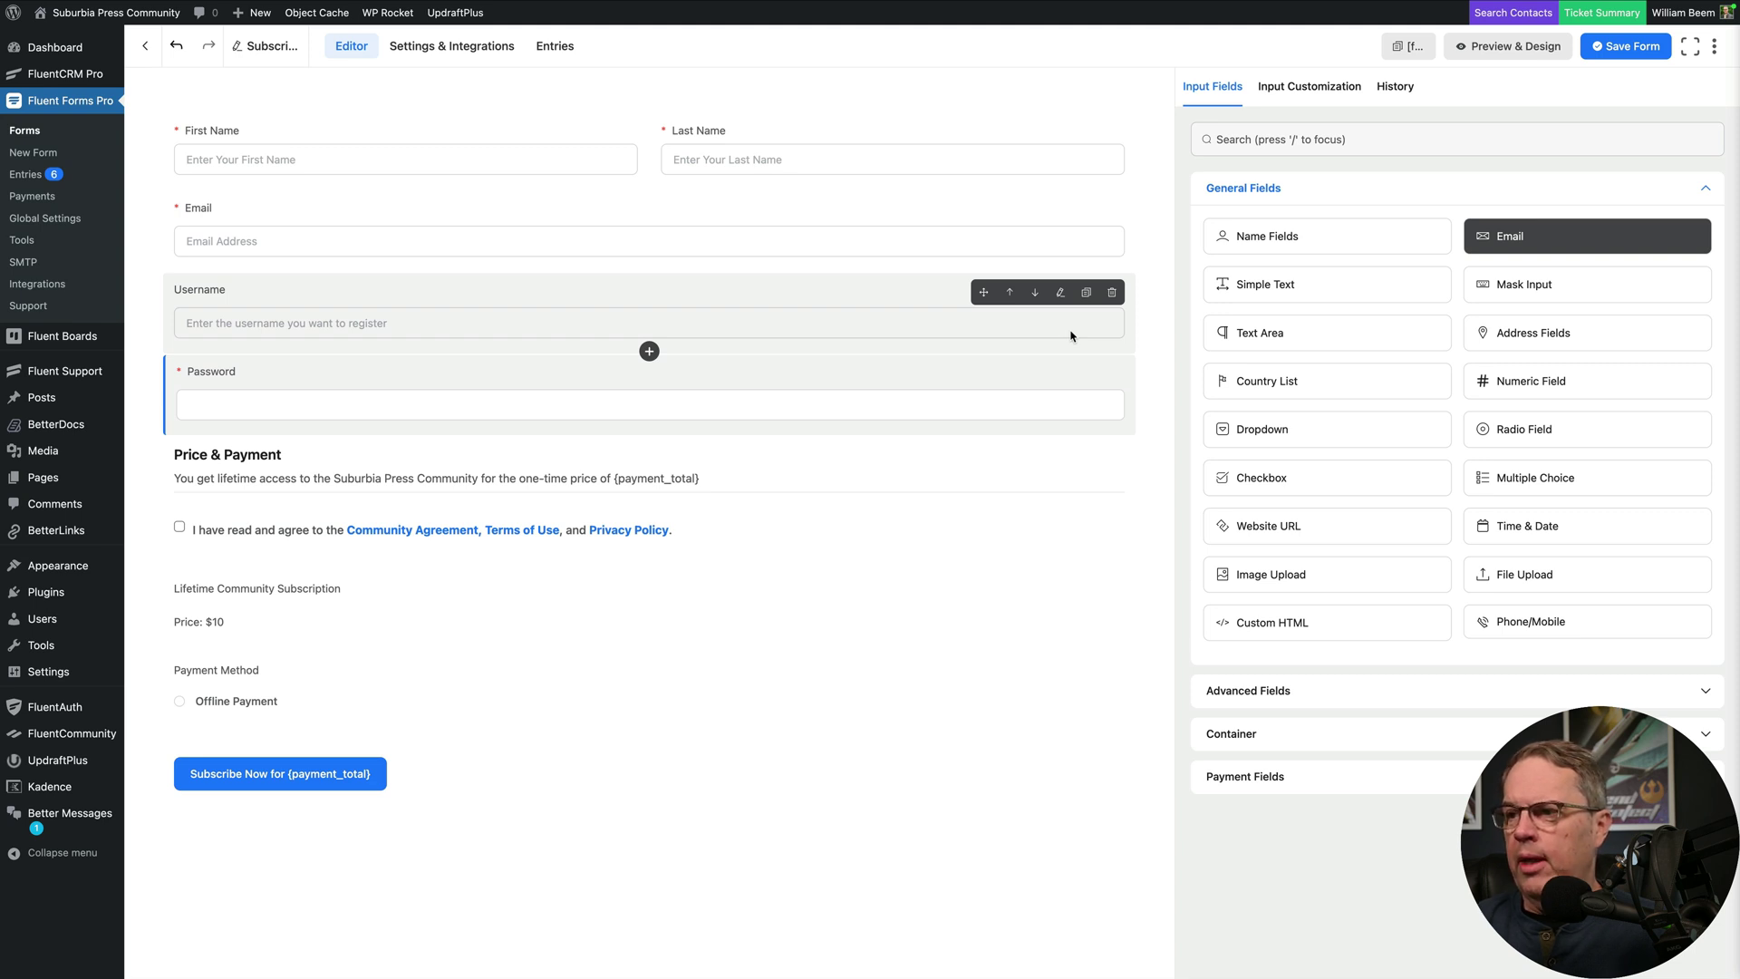
pyautogui.click(1030, 410)
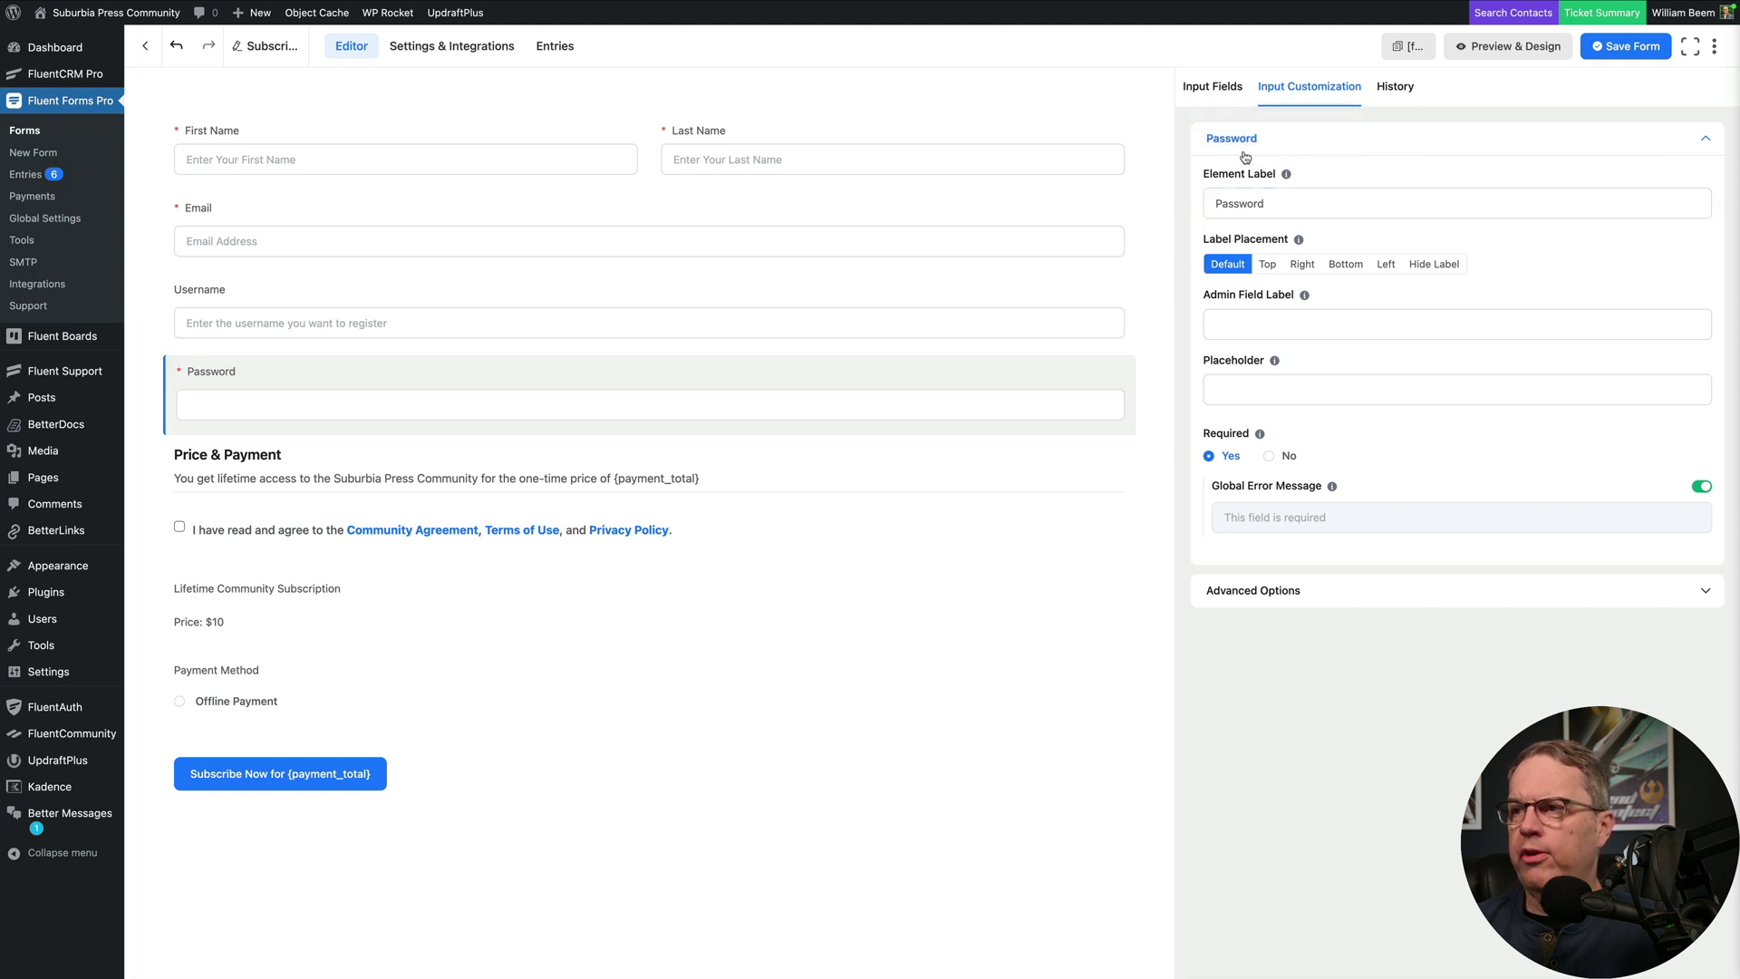
pyautogui.click(1207, 88)
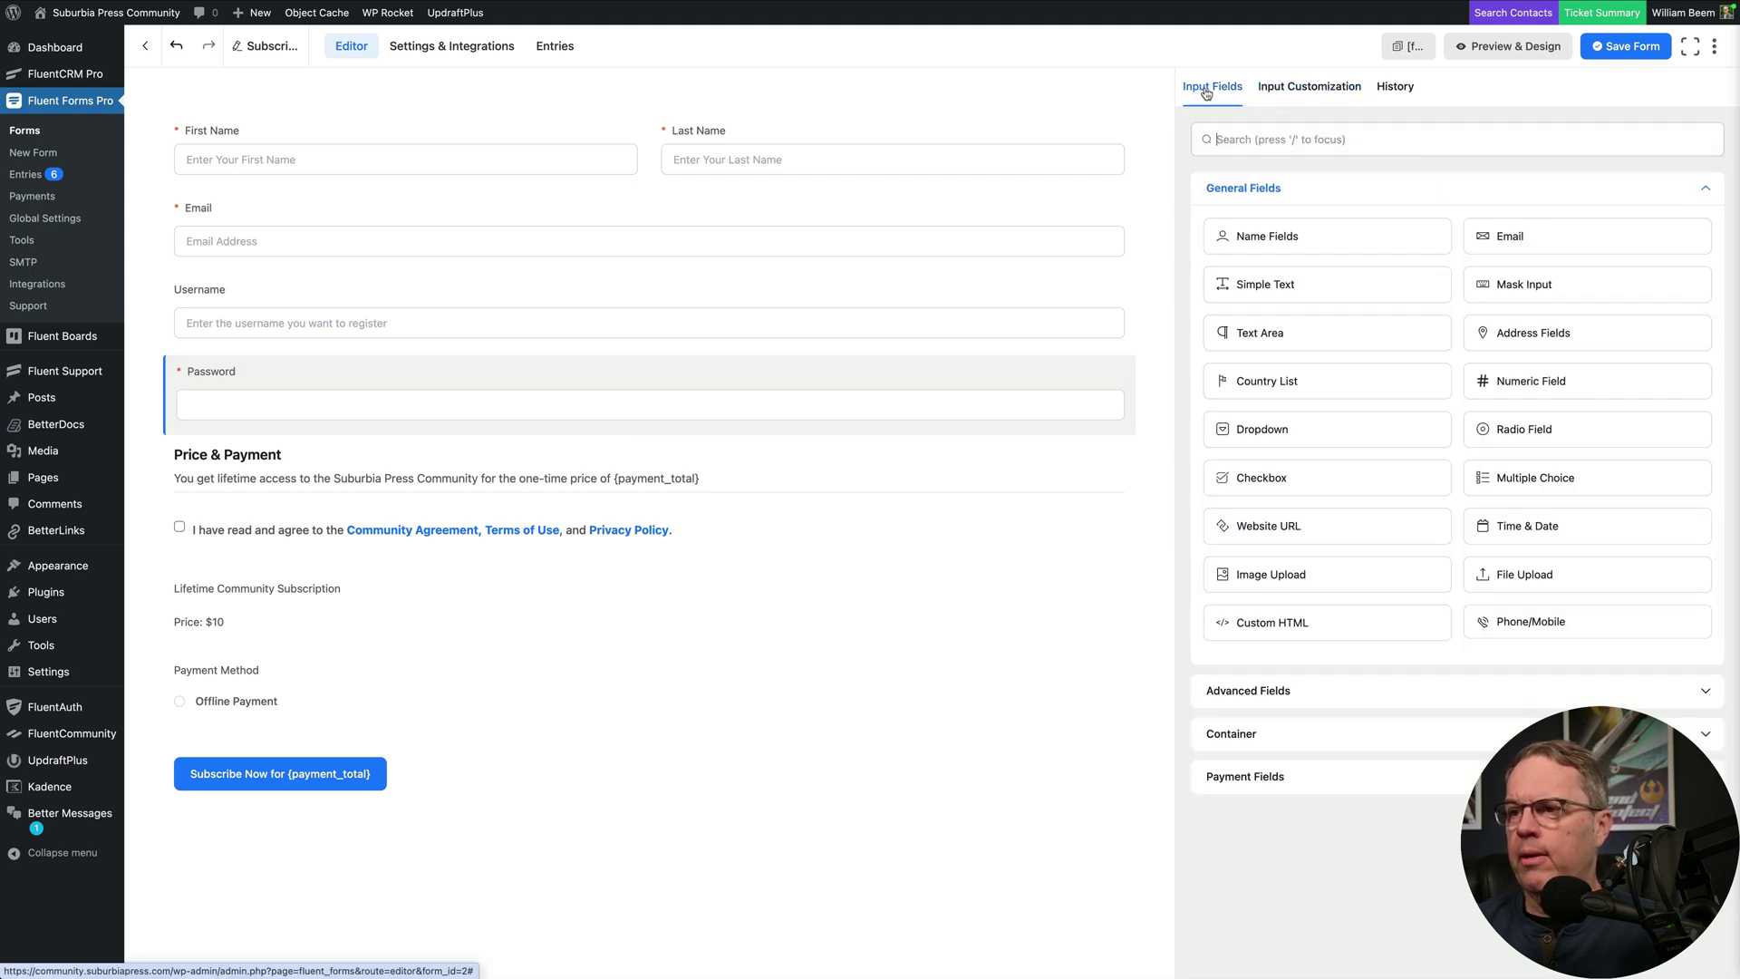
pyautogui.moveTo(1443, 600); pyautogui.dragTo(1460, 624)
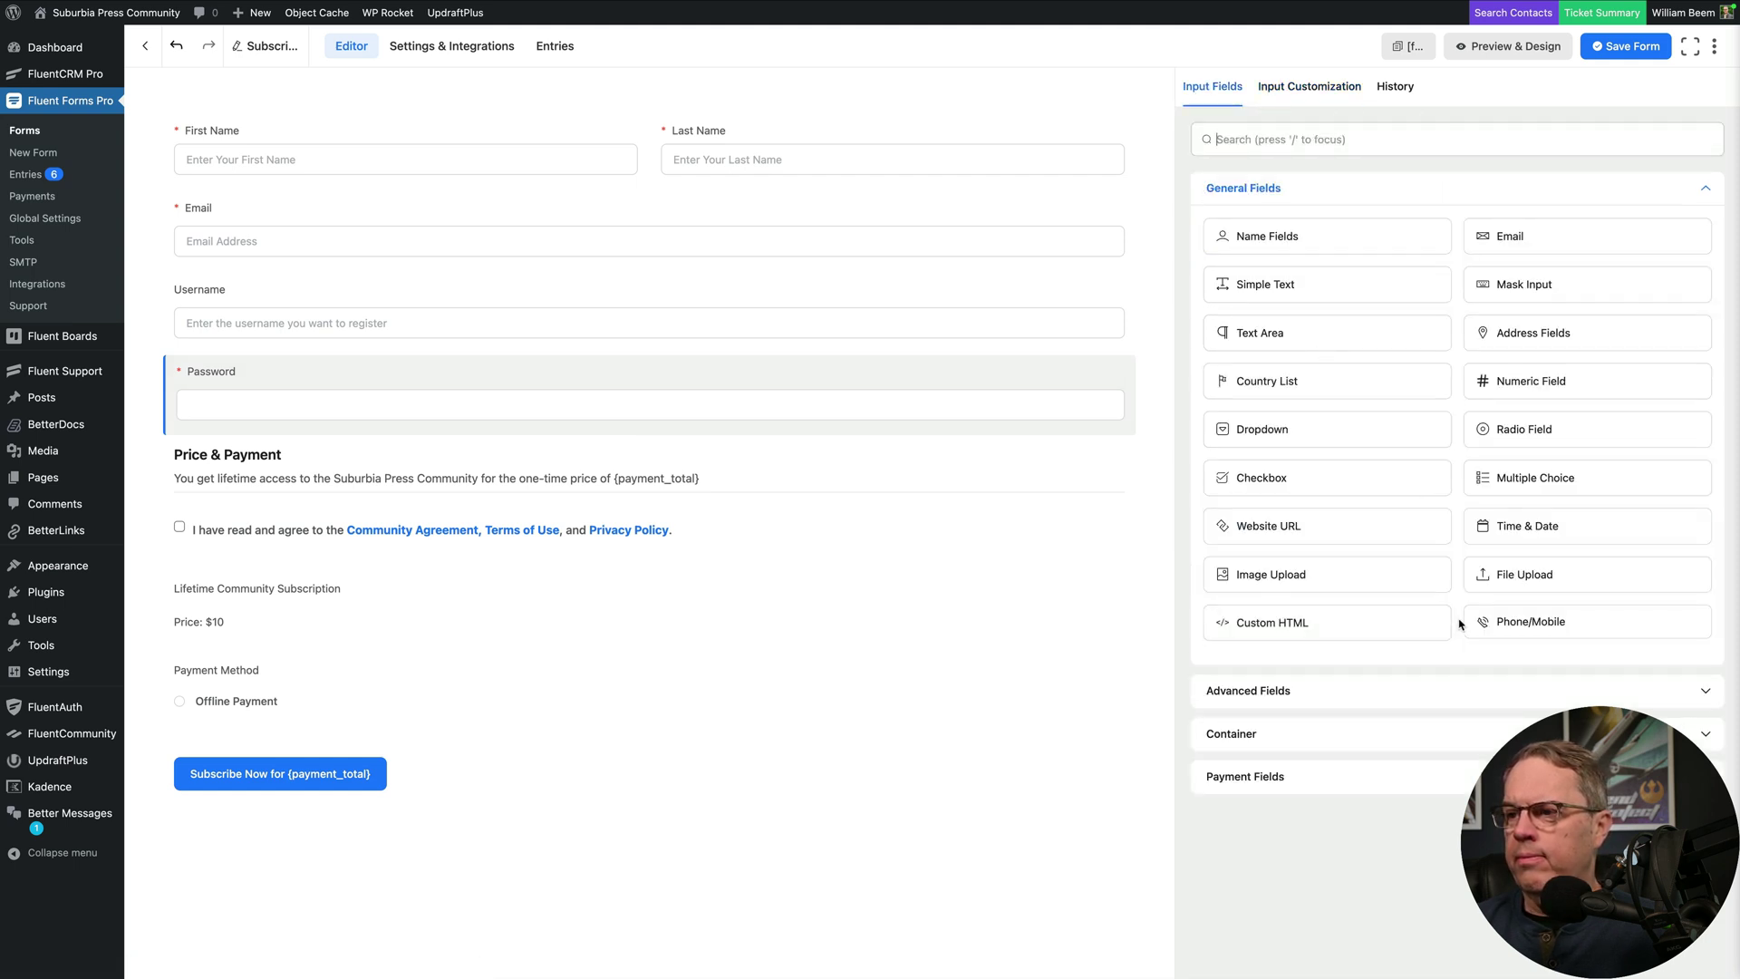
pyautogui.click(1394, 695)
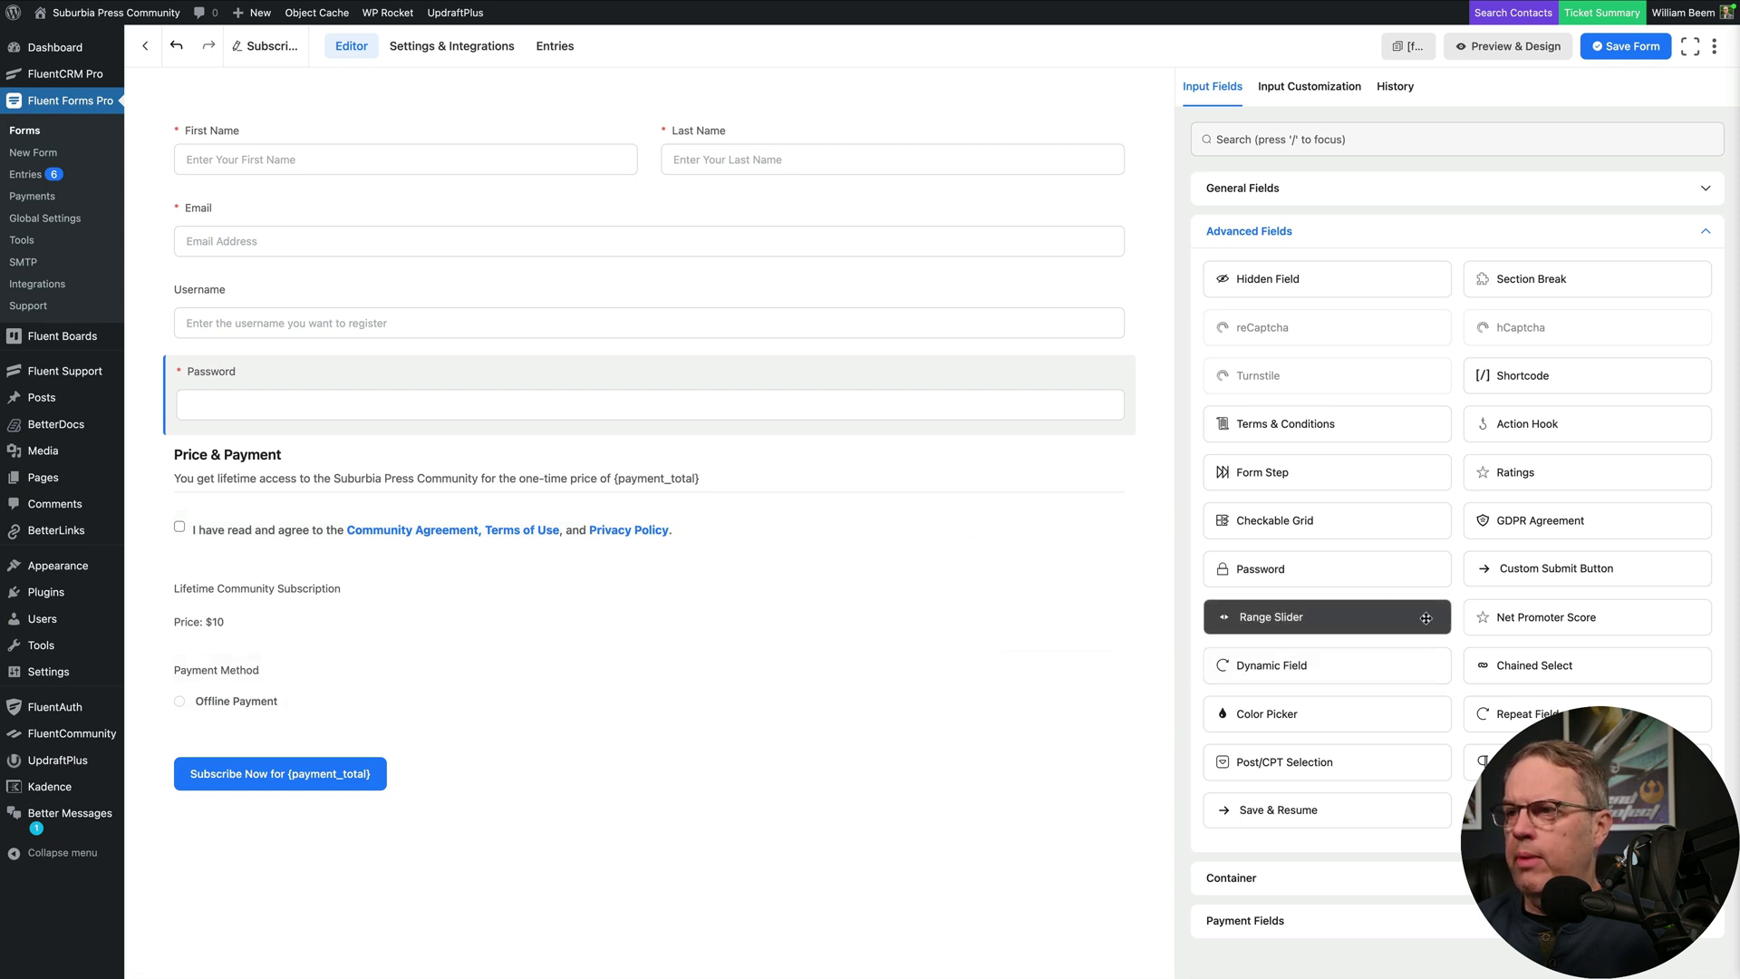
# Step: Inspect the Lifetime Community Subscription and Payment Method fields and the available payment field types
pyautogui.click(835, 611)
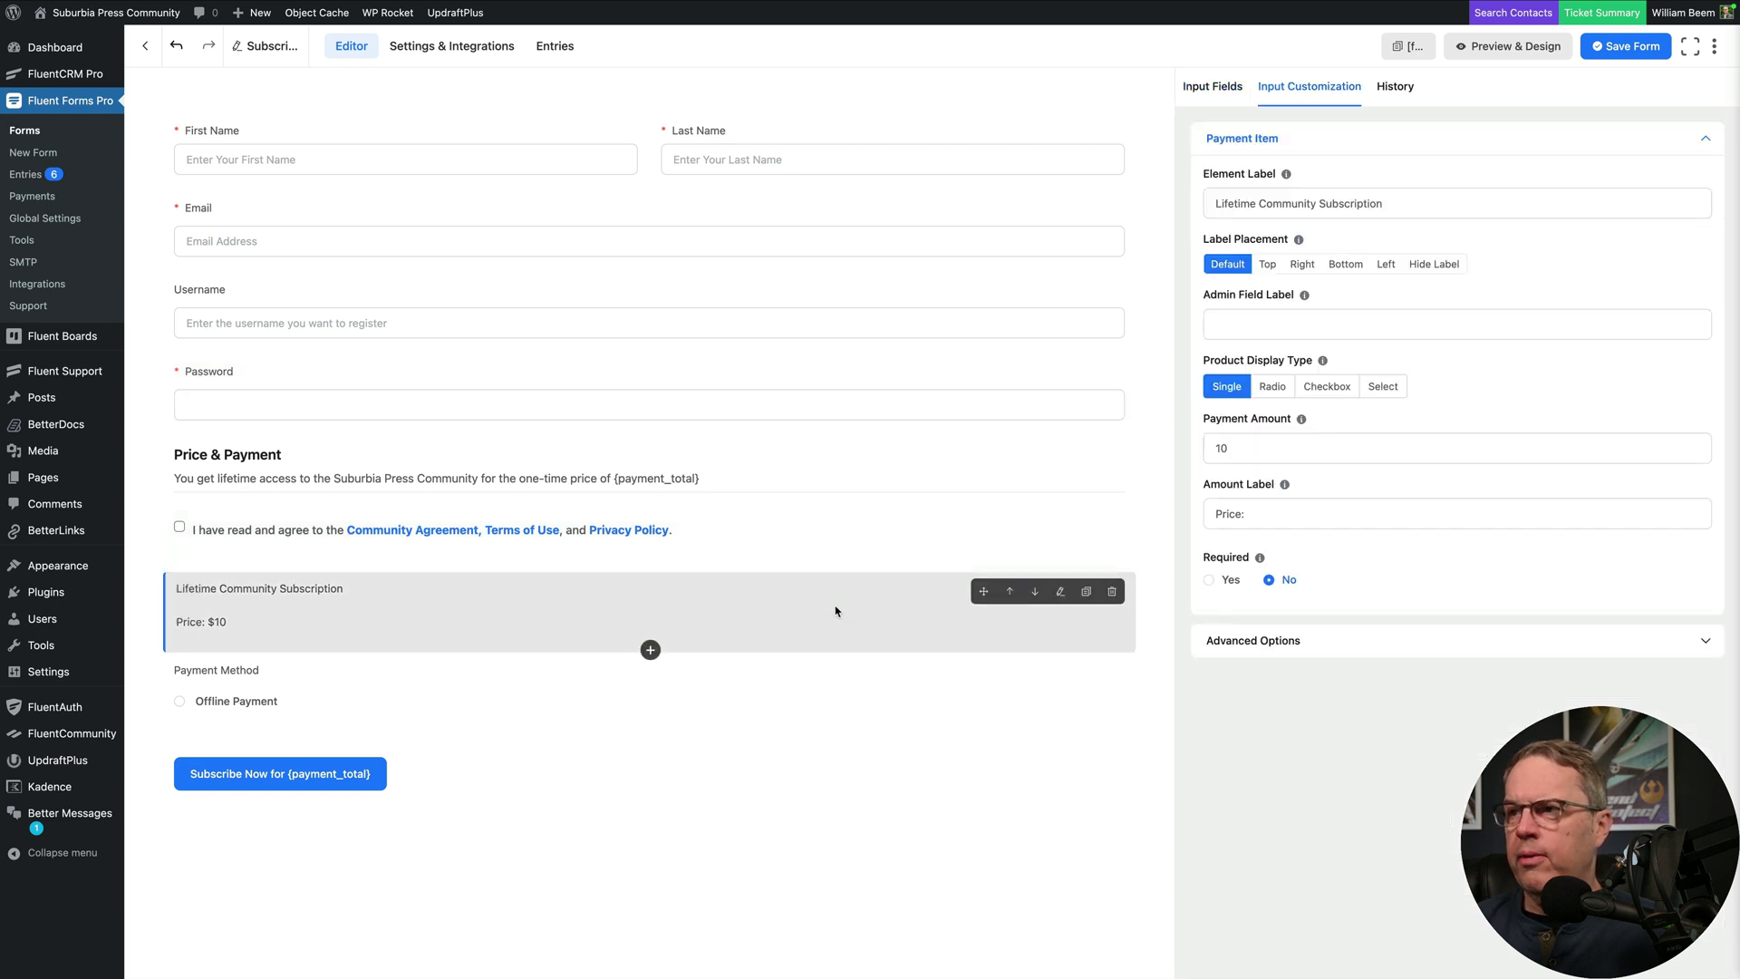
pyautogui.click(826, 678)
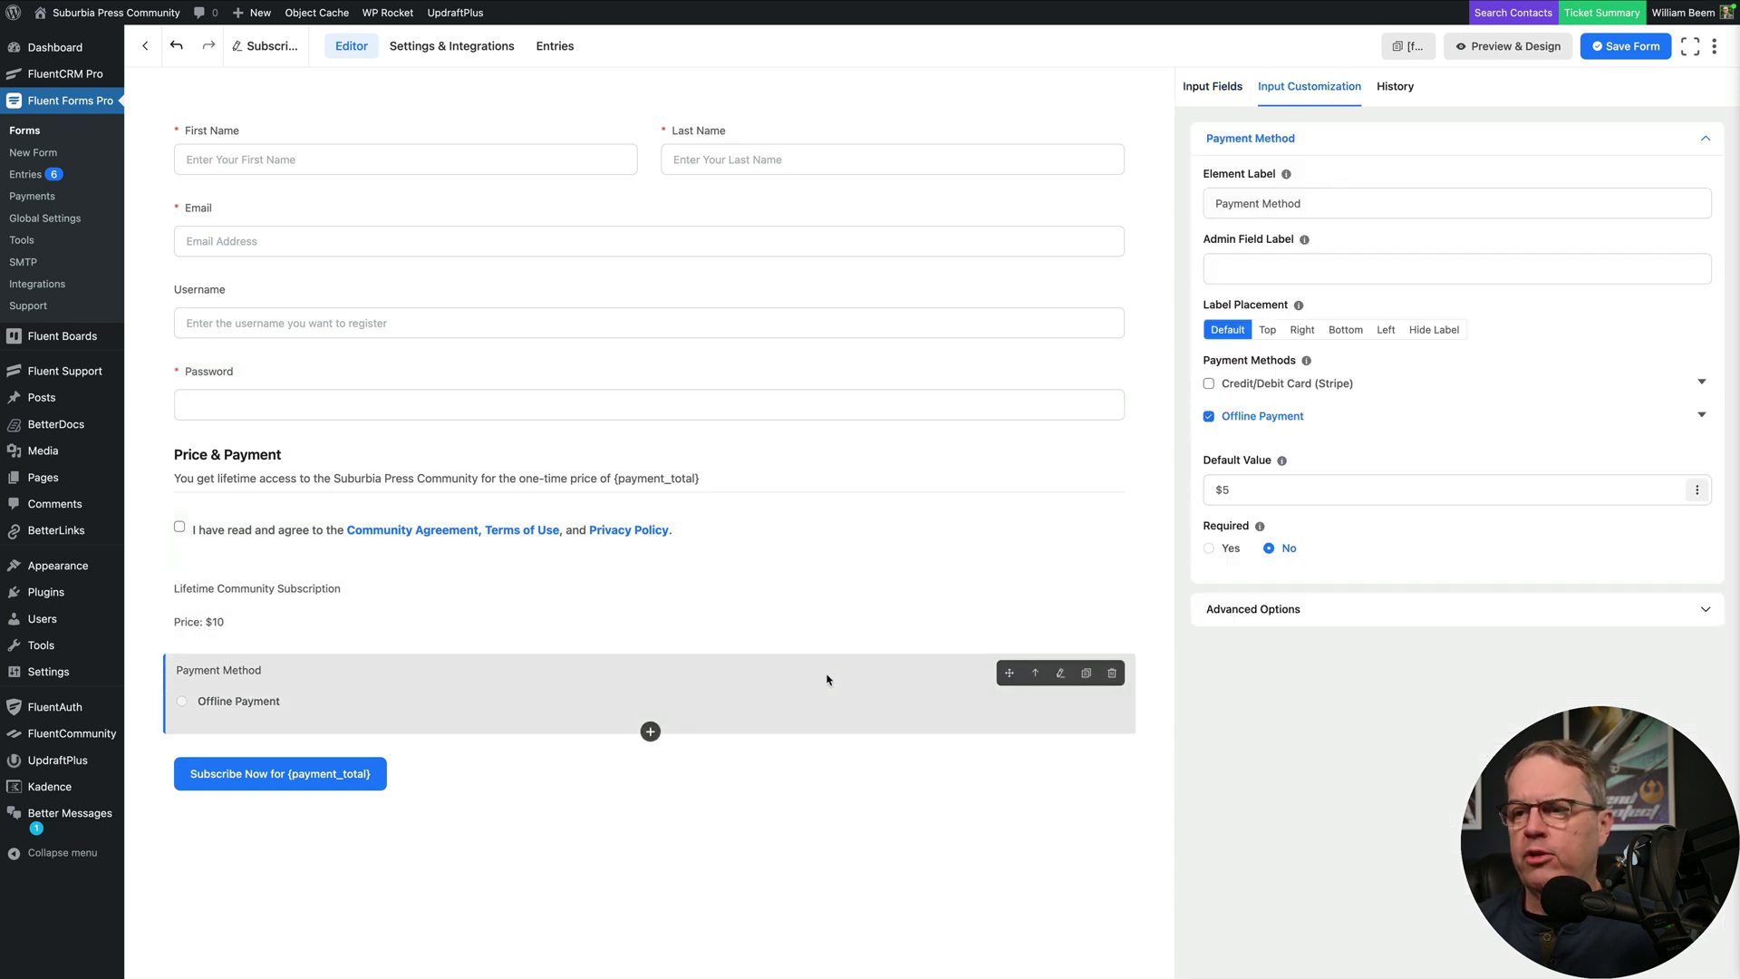
pyautogui.click(1213, 86)
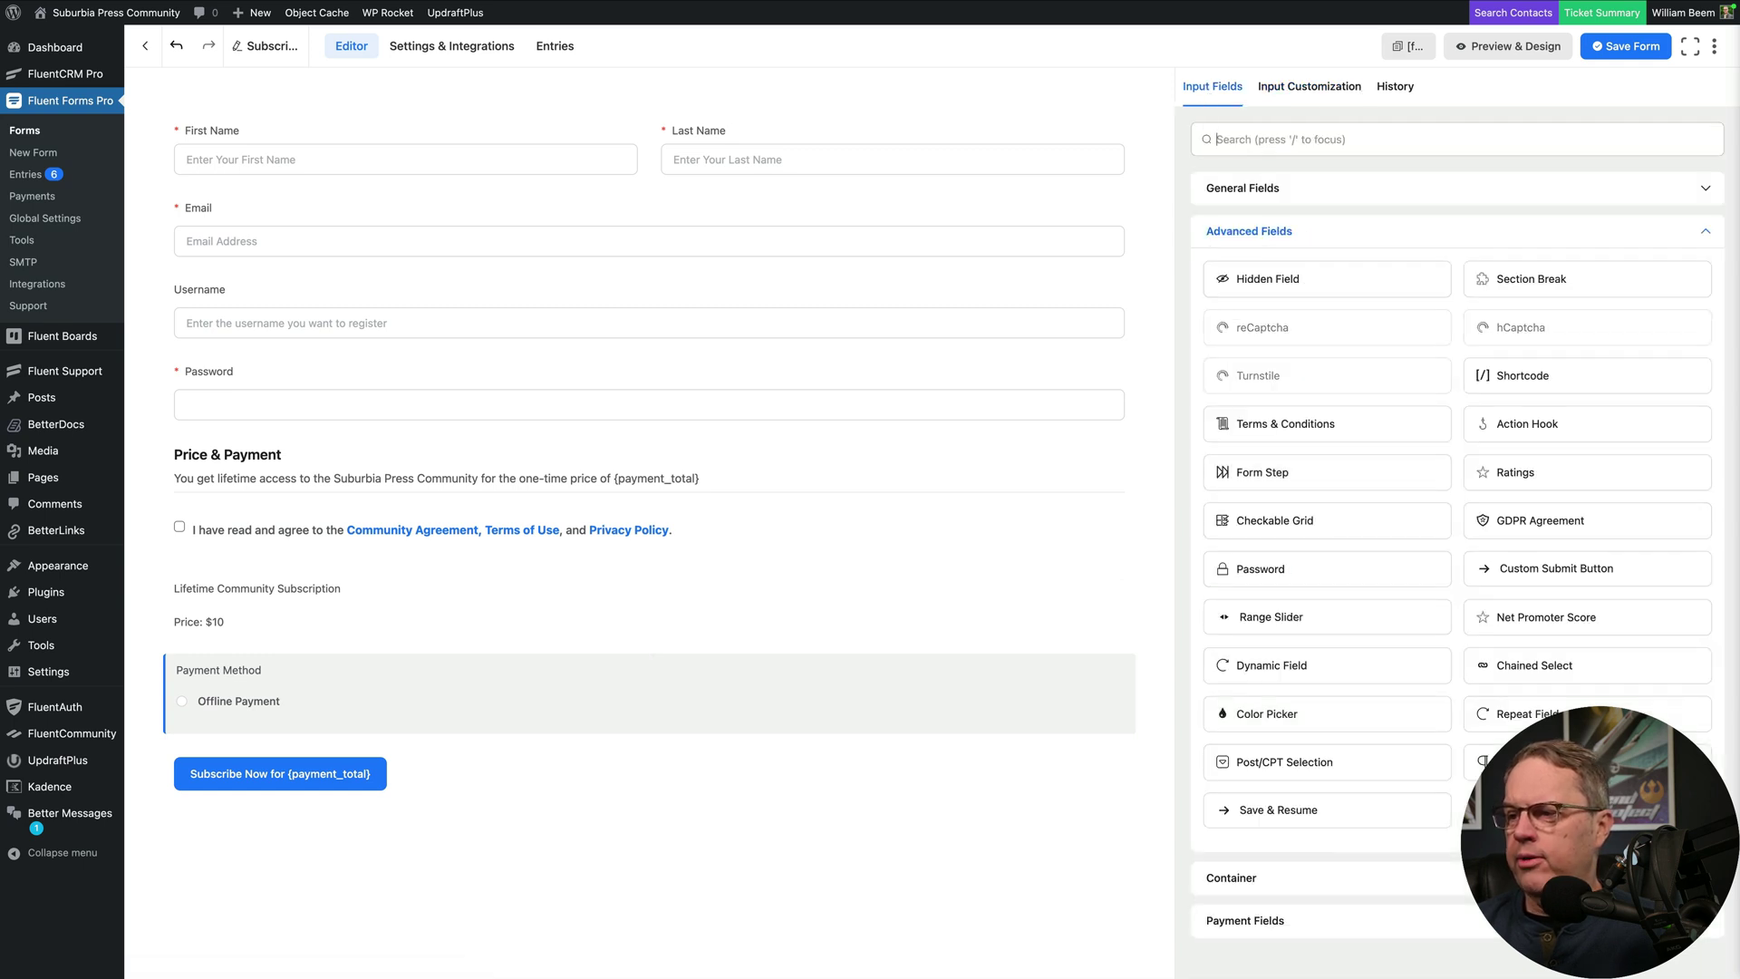
pyautogui.click(1704, 922)
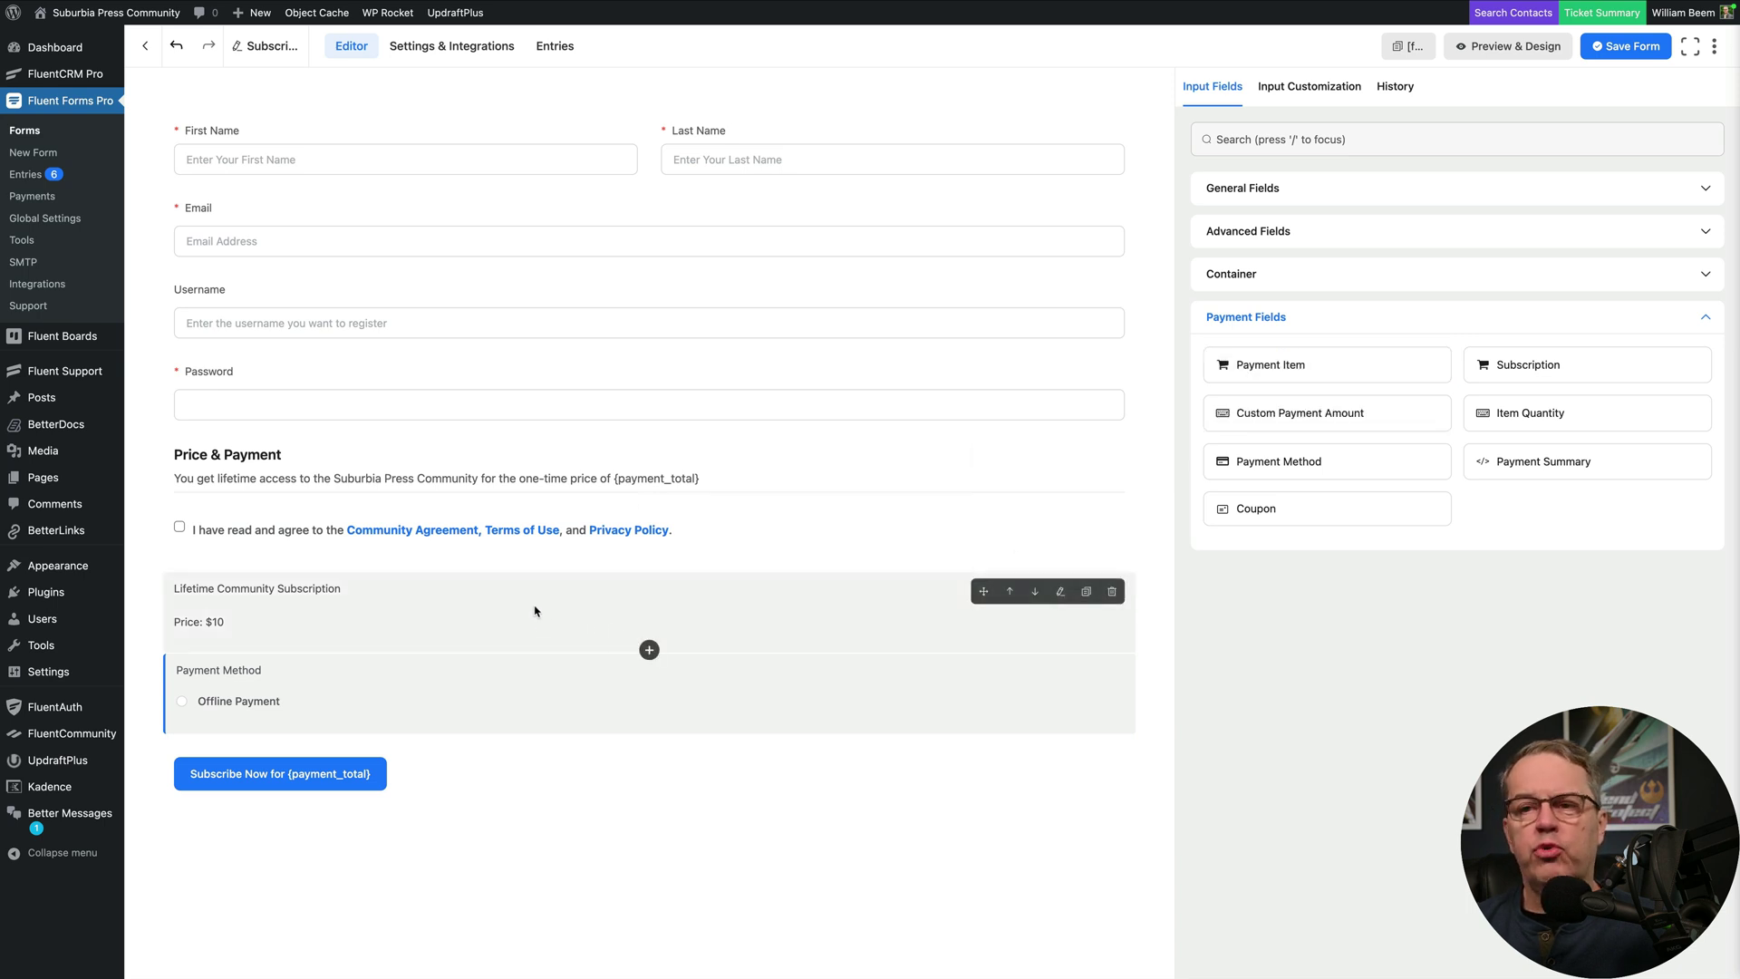
# Step: Review the Lifetime Community Subscription's payment amount of 10 and its amount label
pyautogui.click(306, 619)
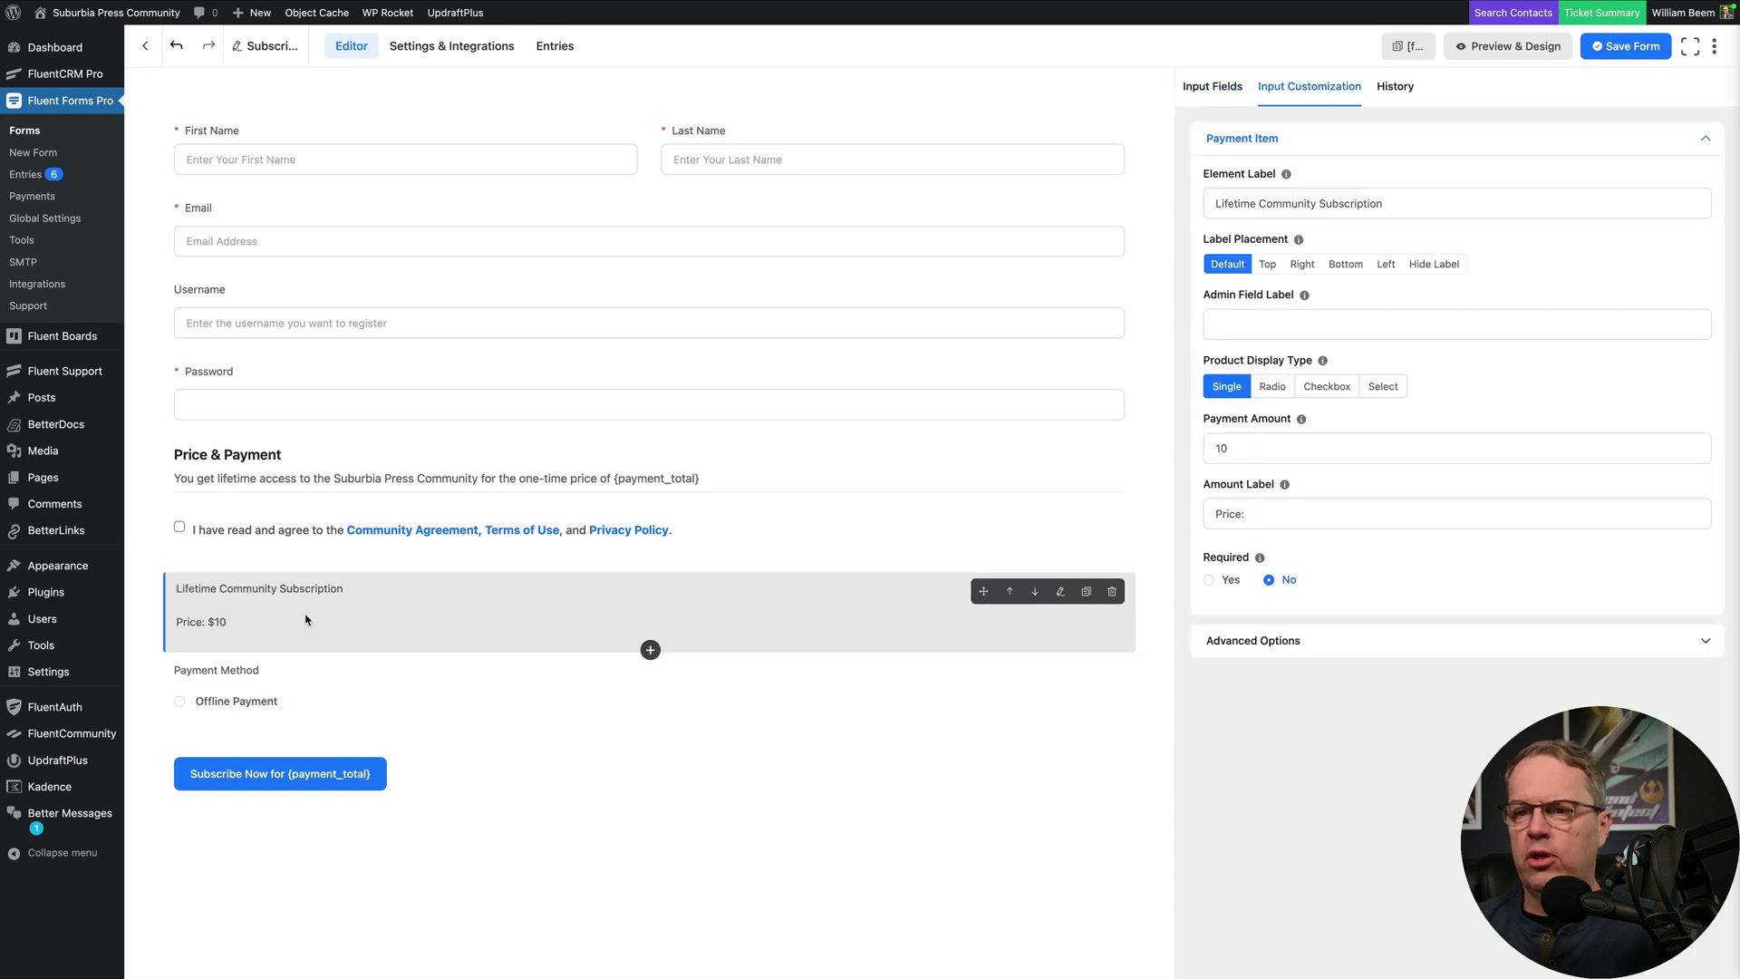
pyautogui.click(1247, 456)
pyautogui.click(1289, 527)
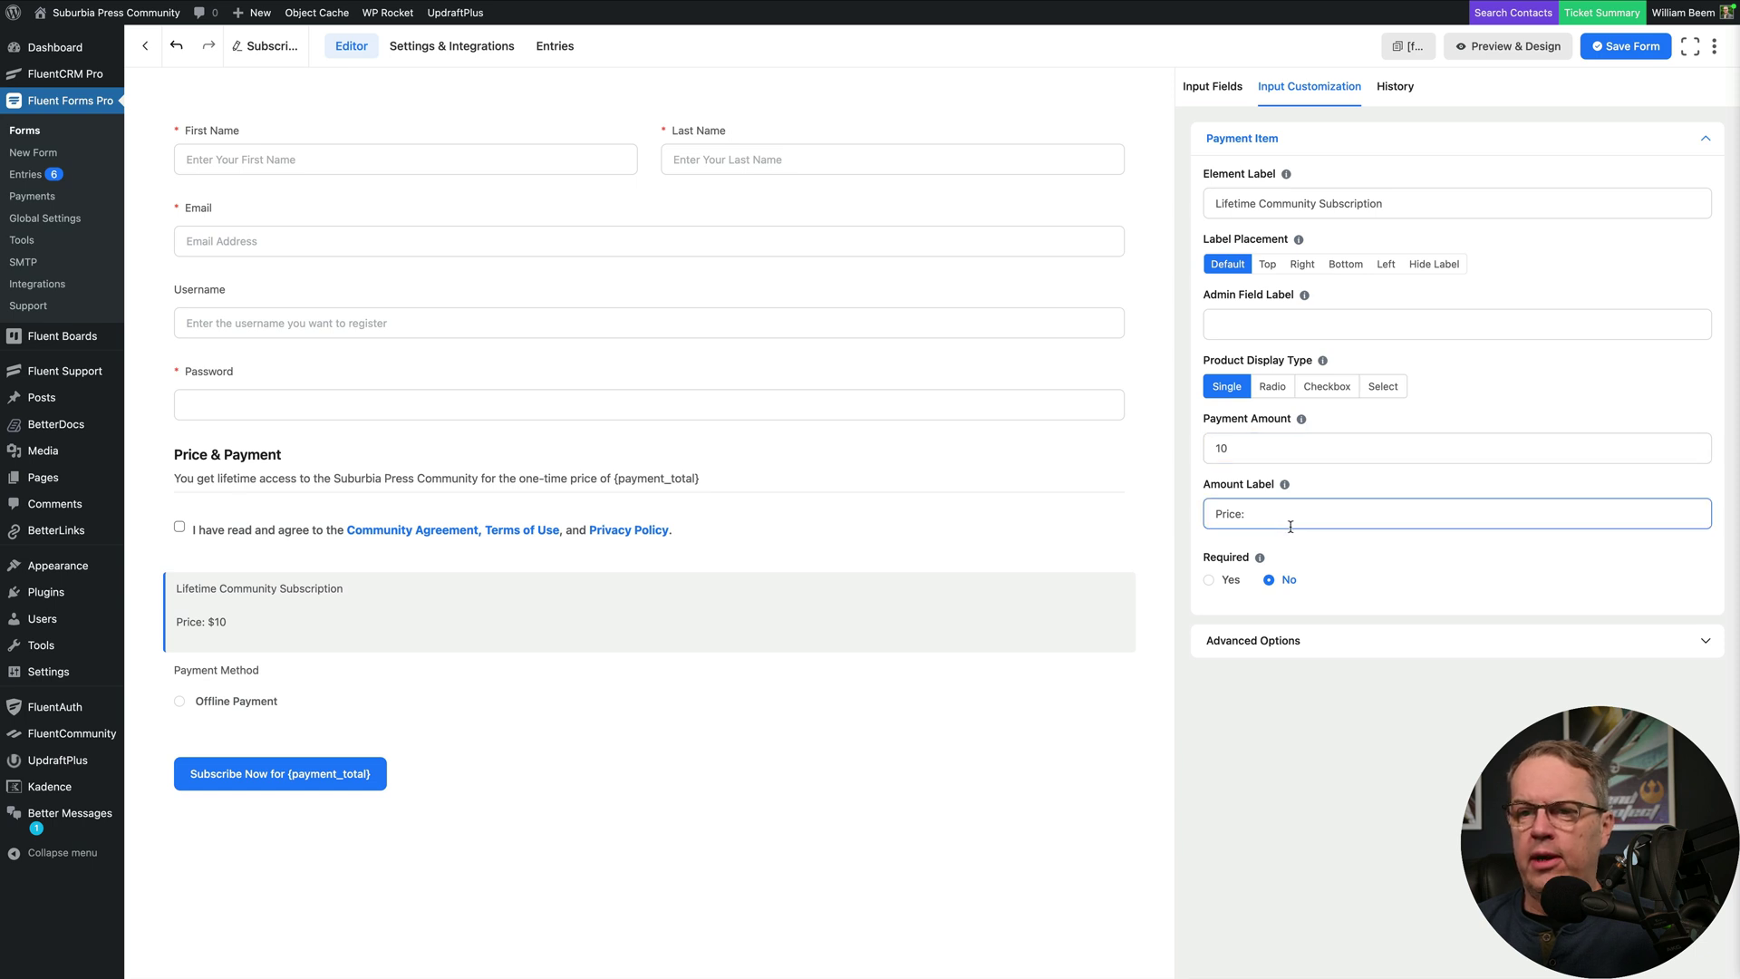
pyautogui.click(1235, 627)
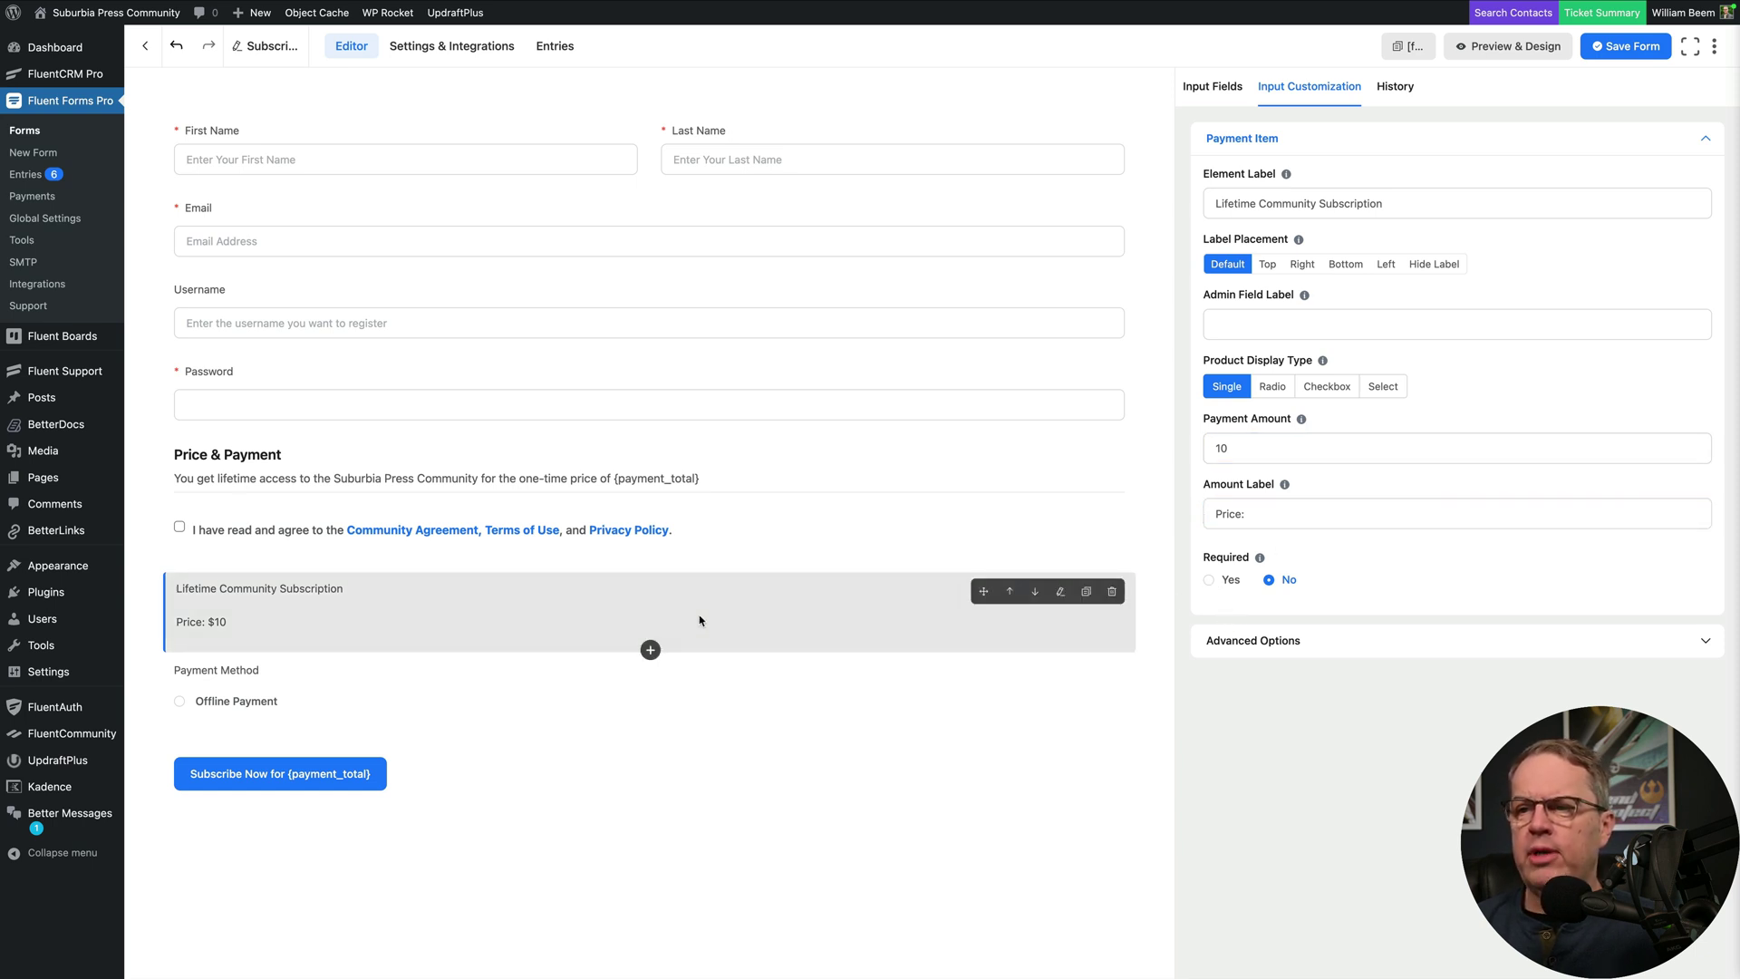
# Step: Set the Payment Method field's default value to 10 and make it required
pyautogui.click(834, 699)
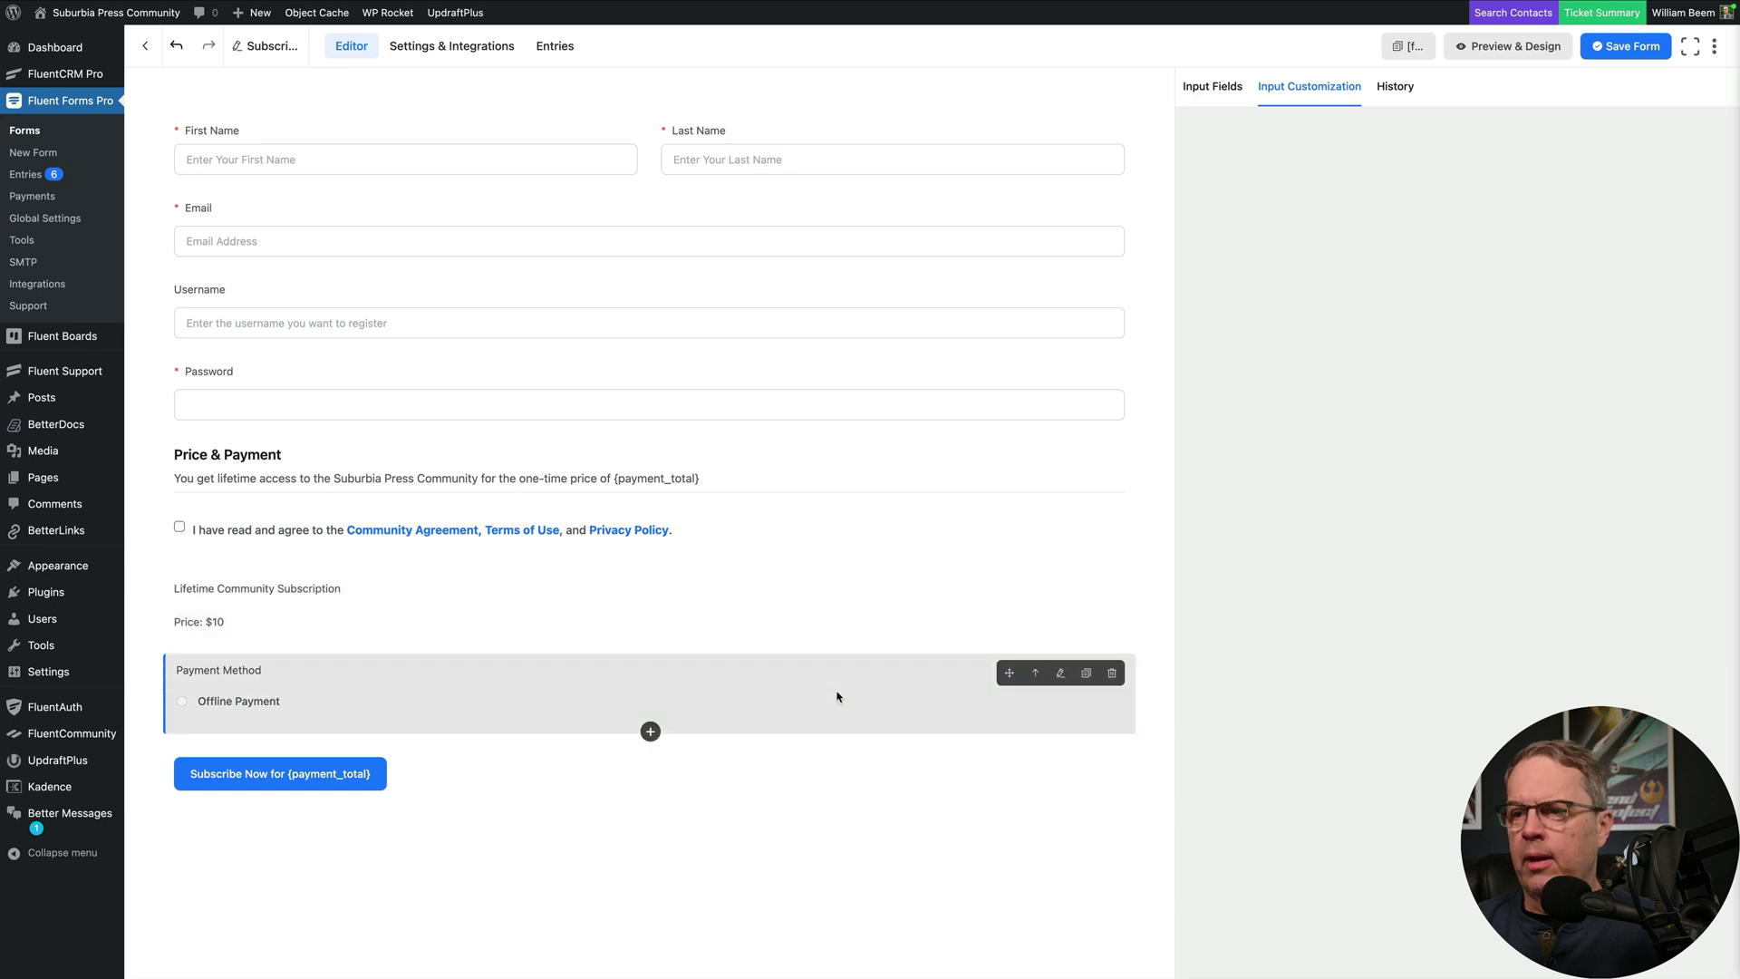
pyautogui.click(1314, 496)
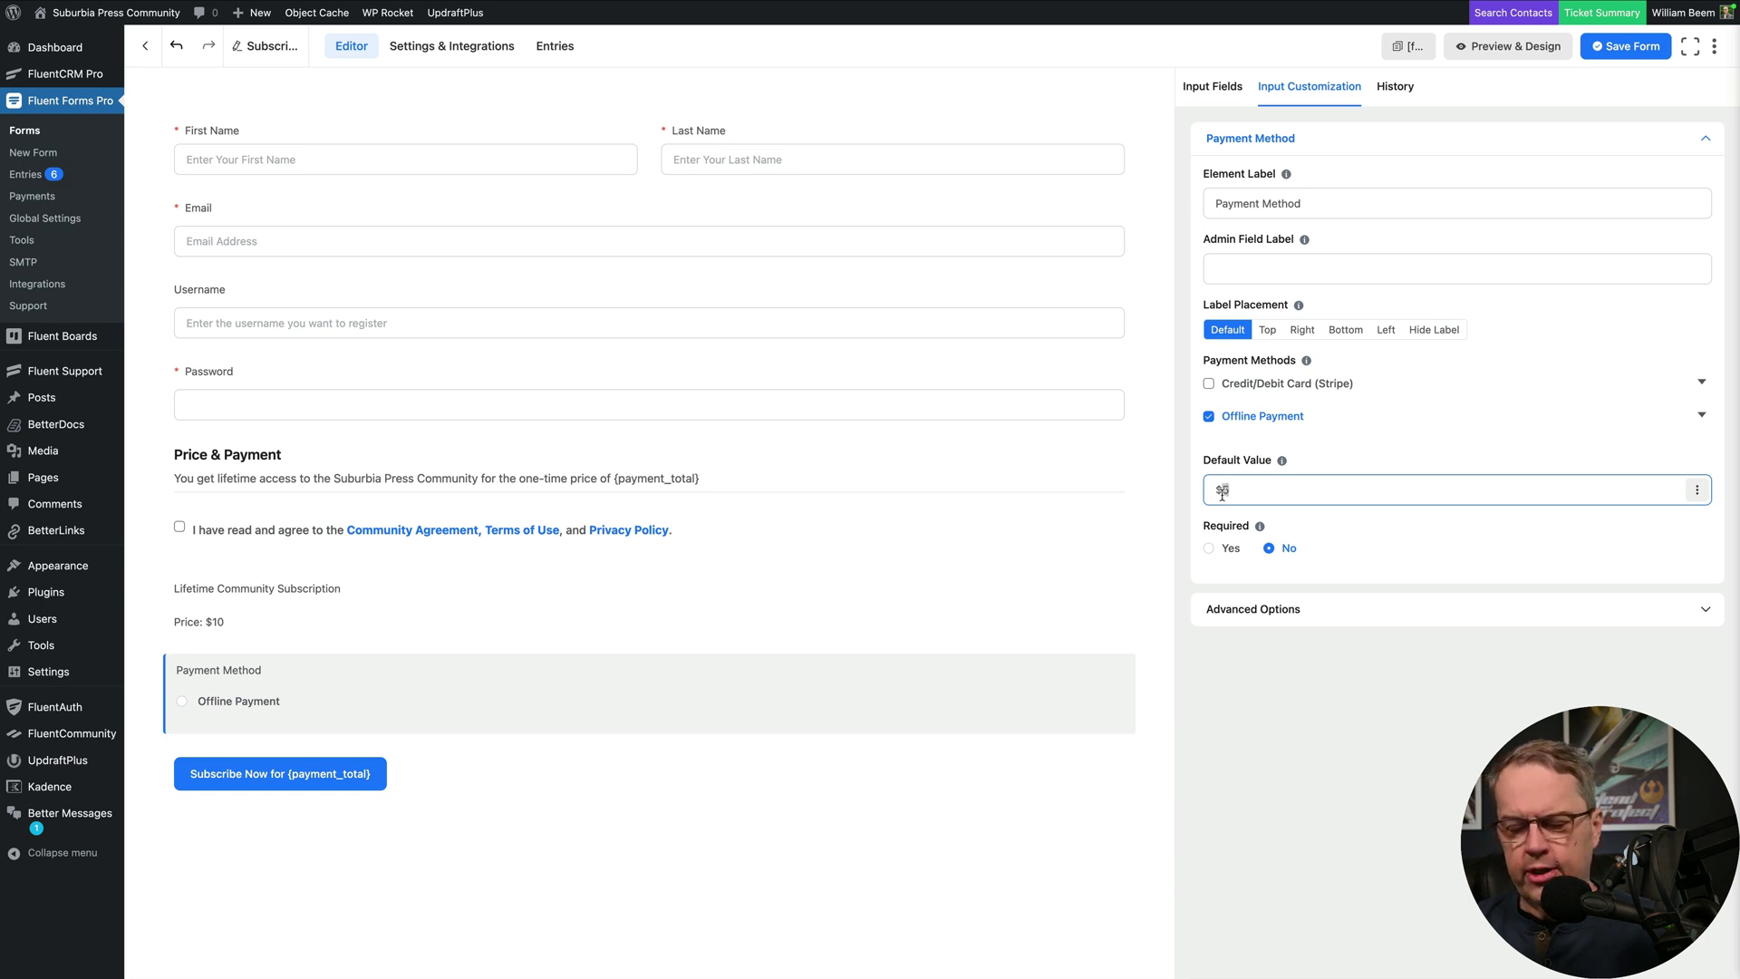
pyautogui.press('BackSpace')
pyautogui.write('10')
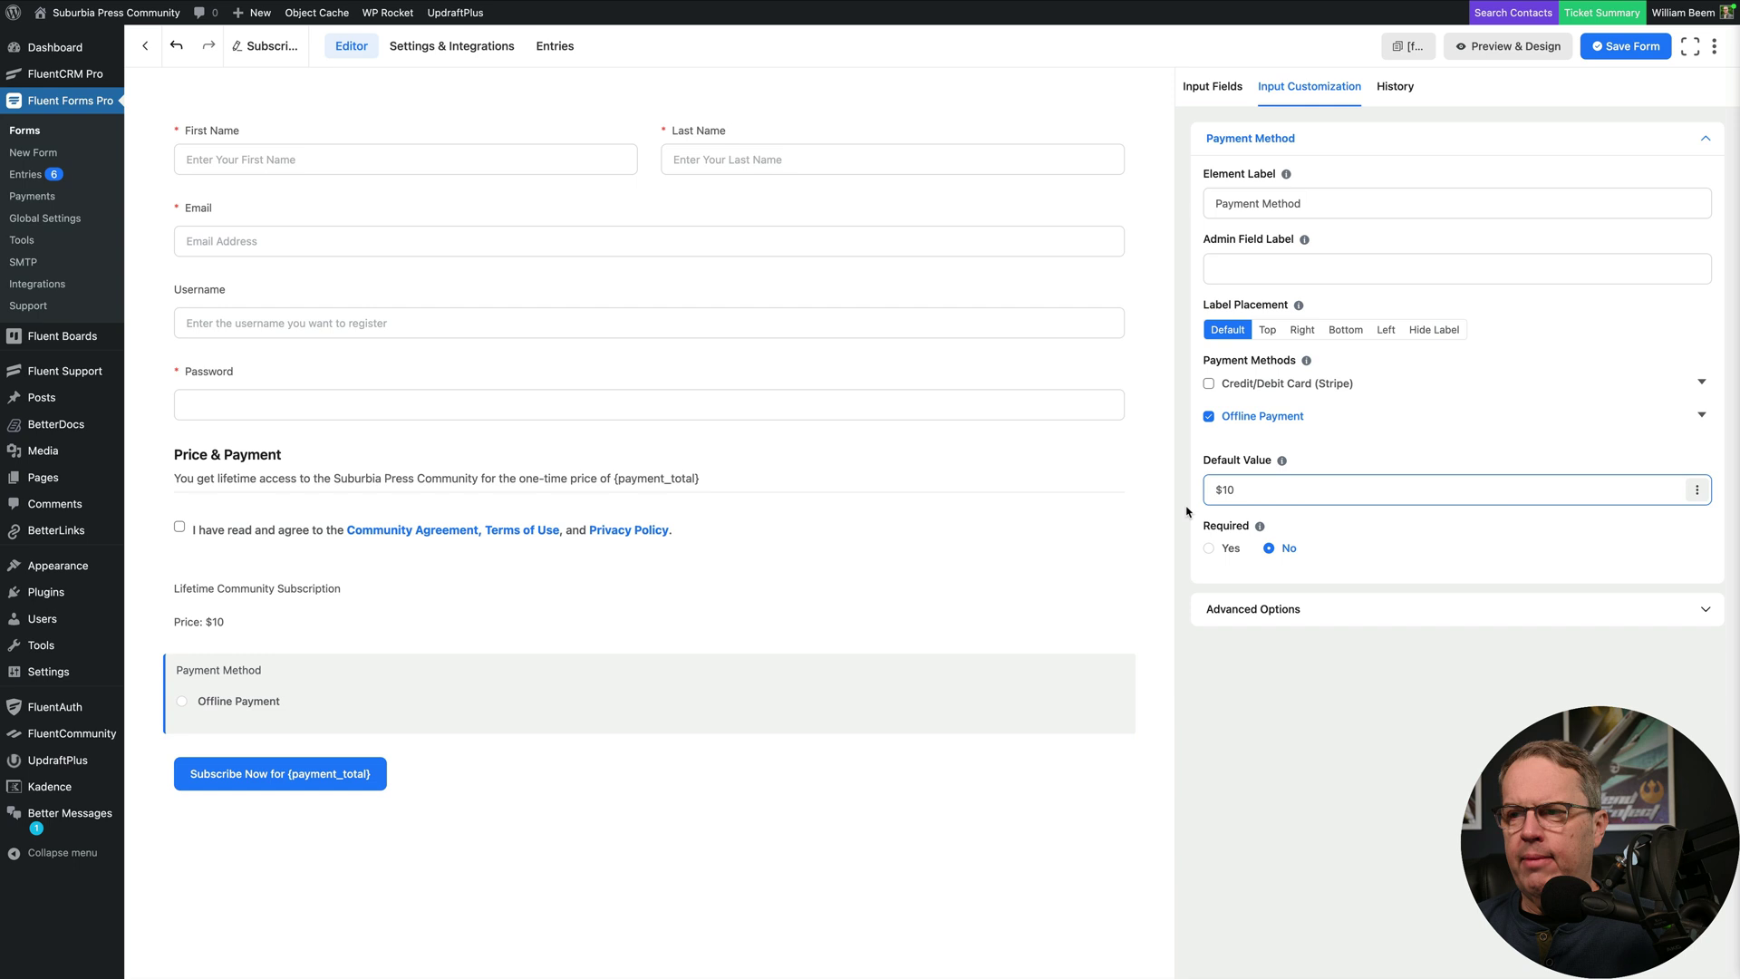
pyautogui.click(1210, 549)
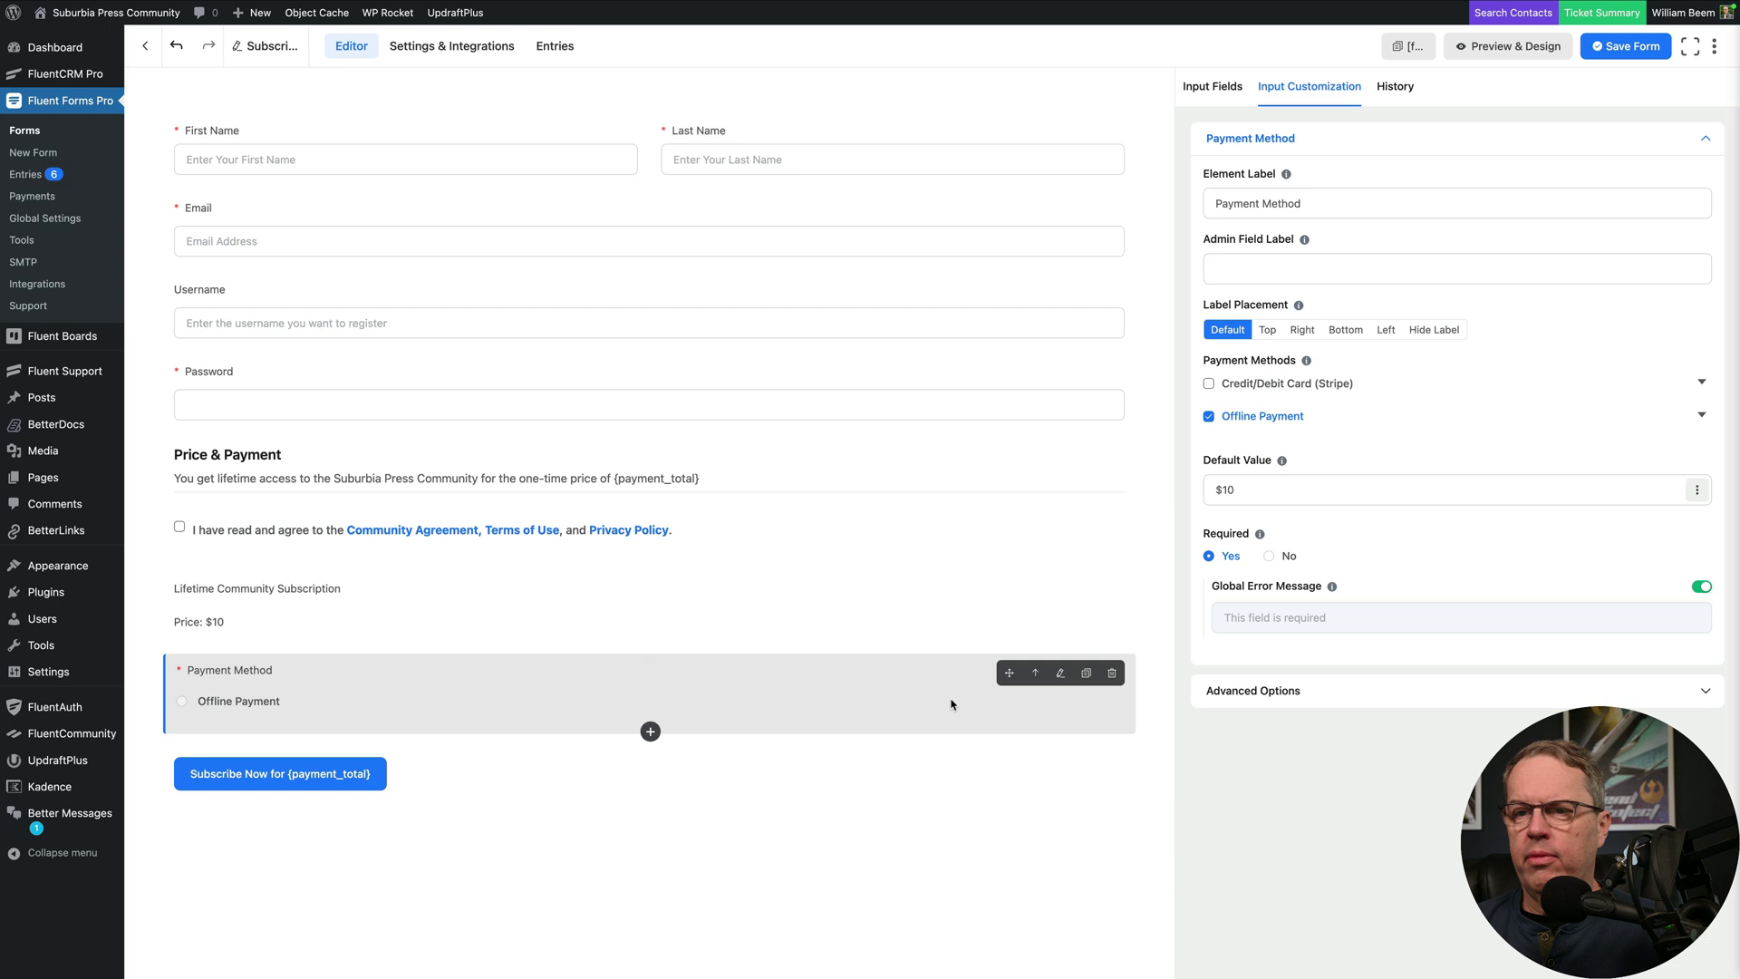
pyautogui.click(1416, 217)
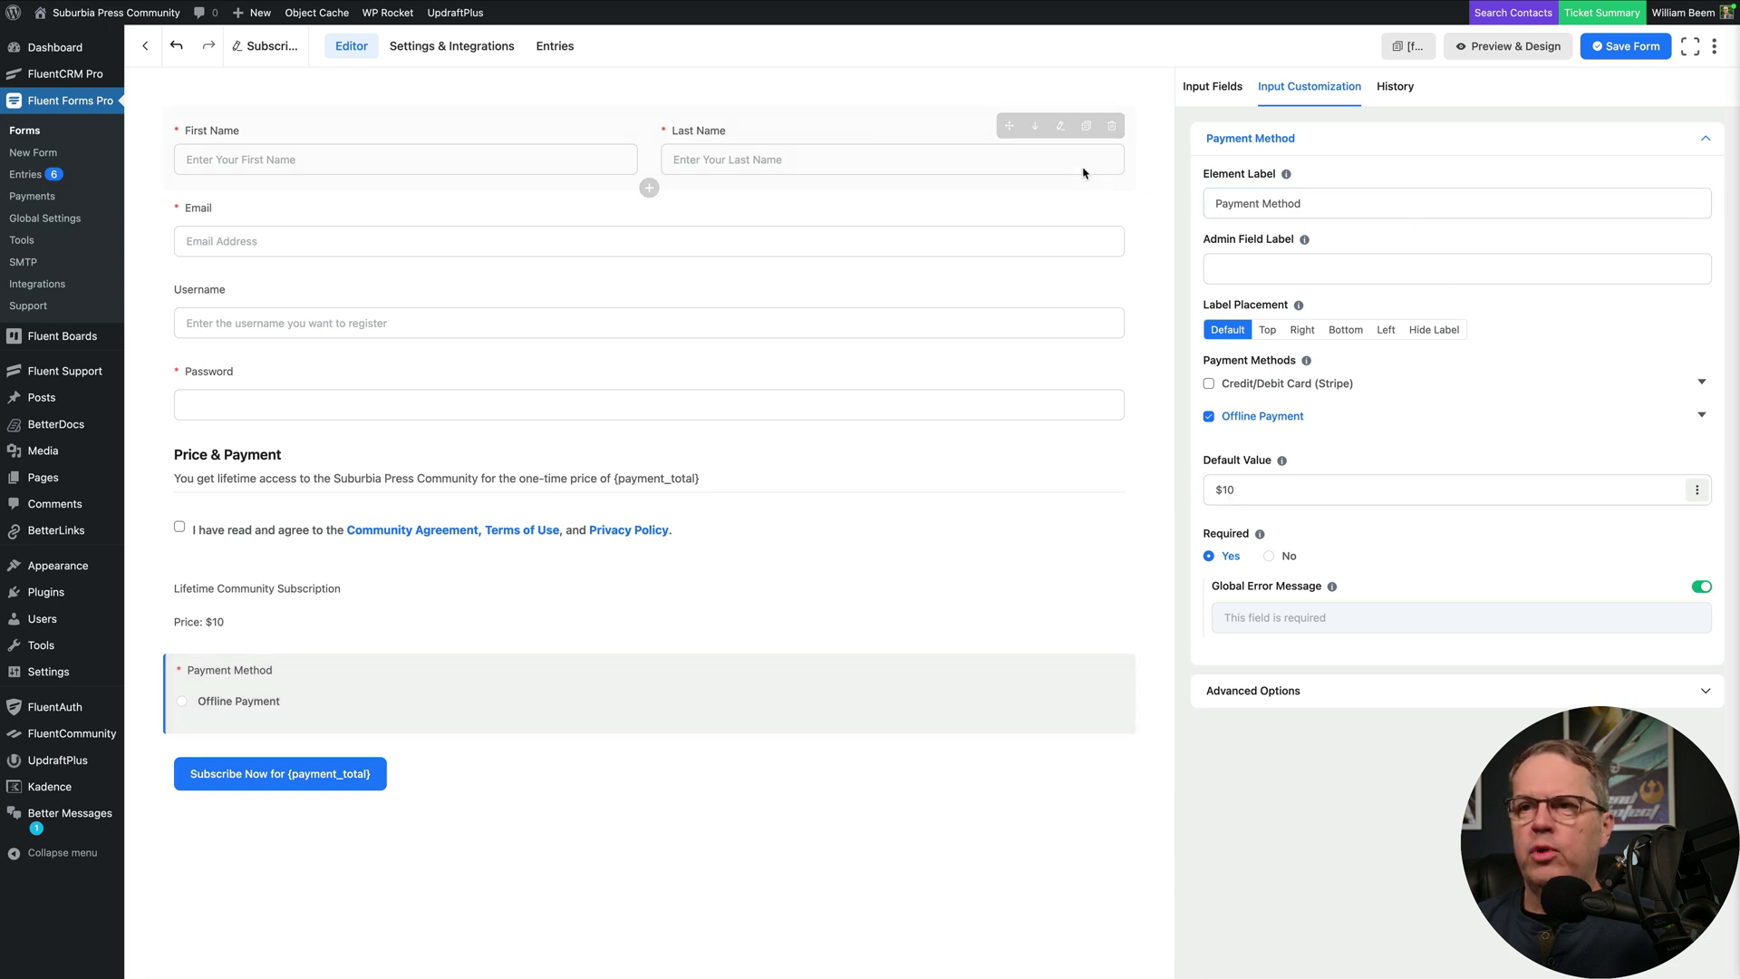
pyautogui.click(1201, 97)
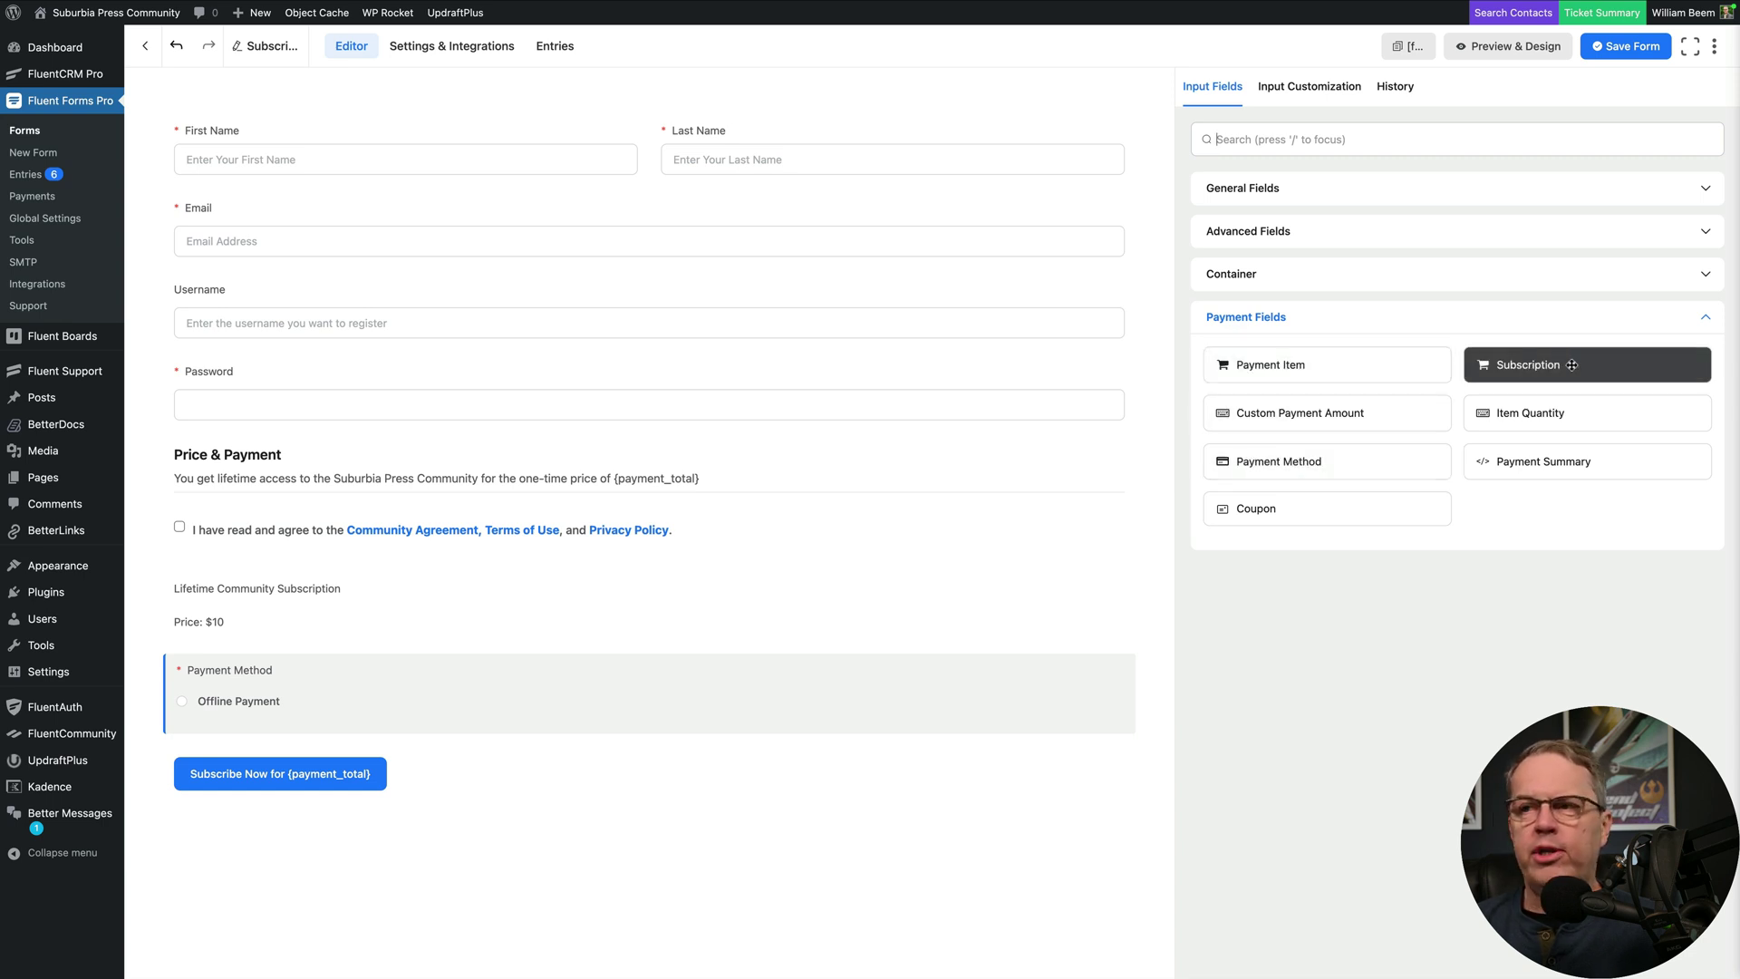
# Step: Add a Subscription field above the agreement checkbox and keep its billing interval at Monthly
pyautogui.press('/')
pyautogui.moveTo(1577, 364); pyautogui.dragTo(846, 569)
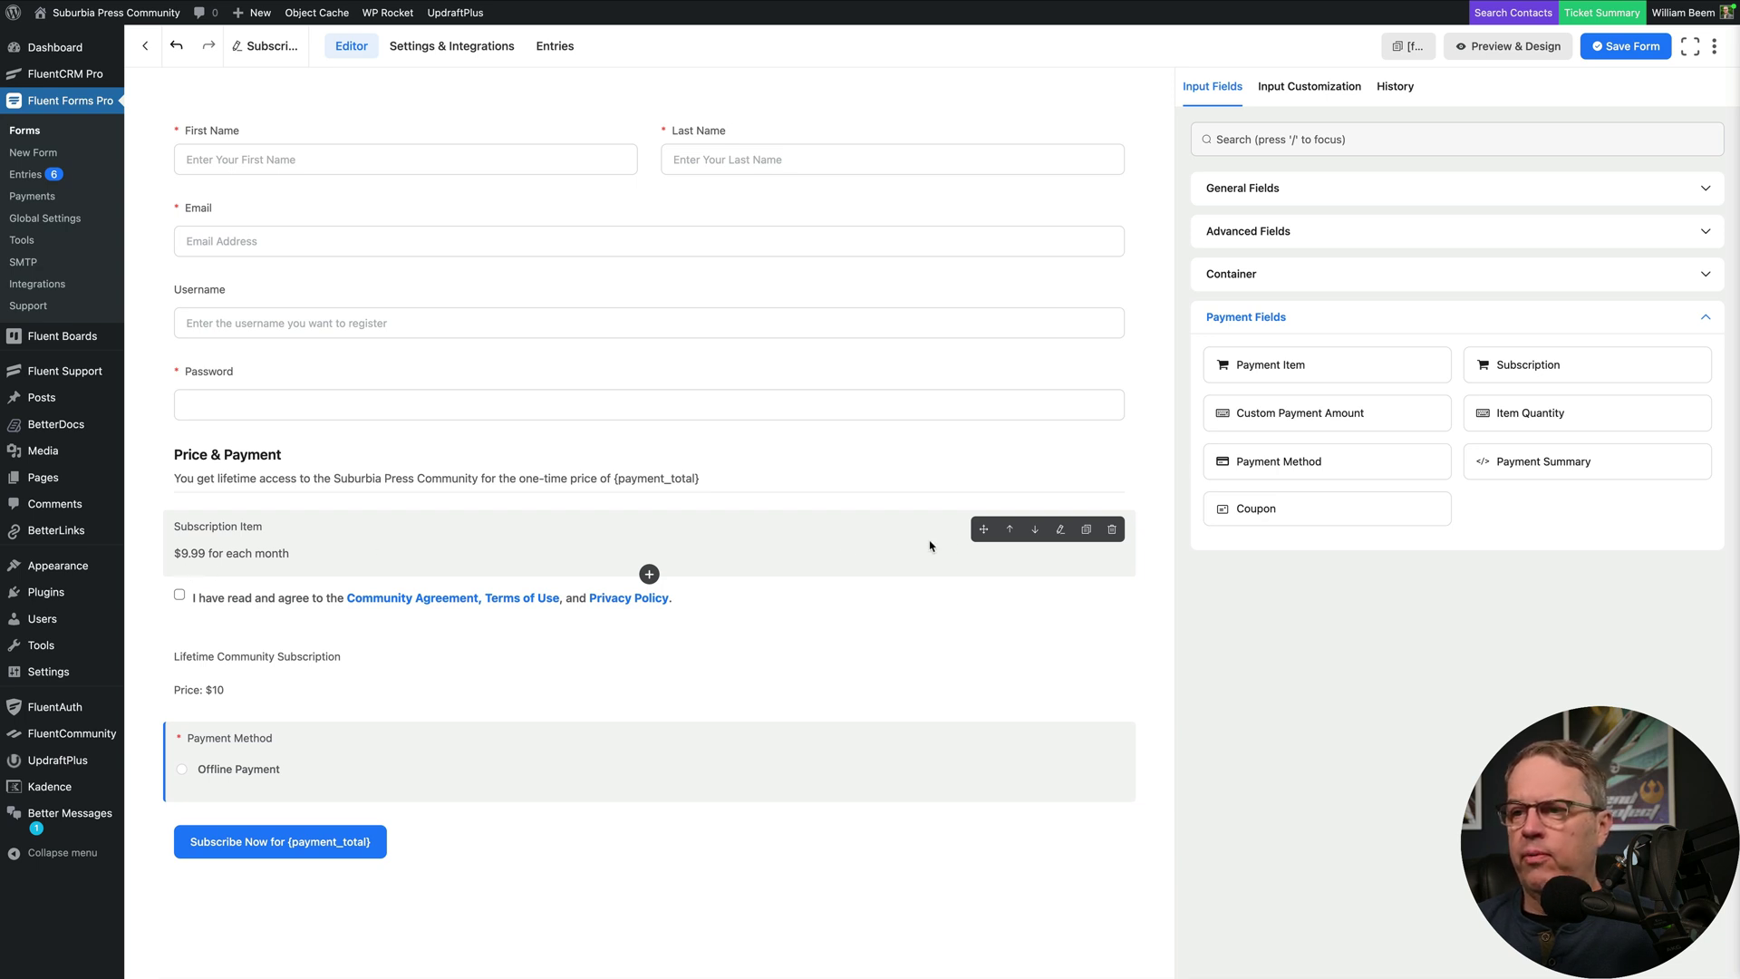
pyautogui.click(1059, 534)
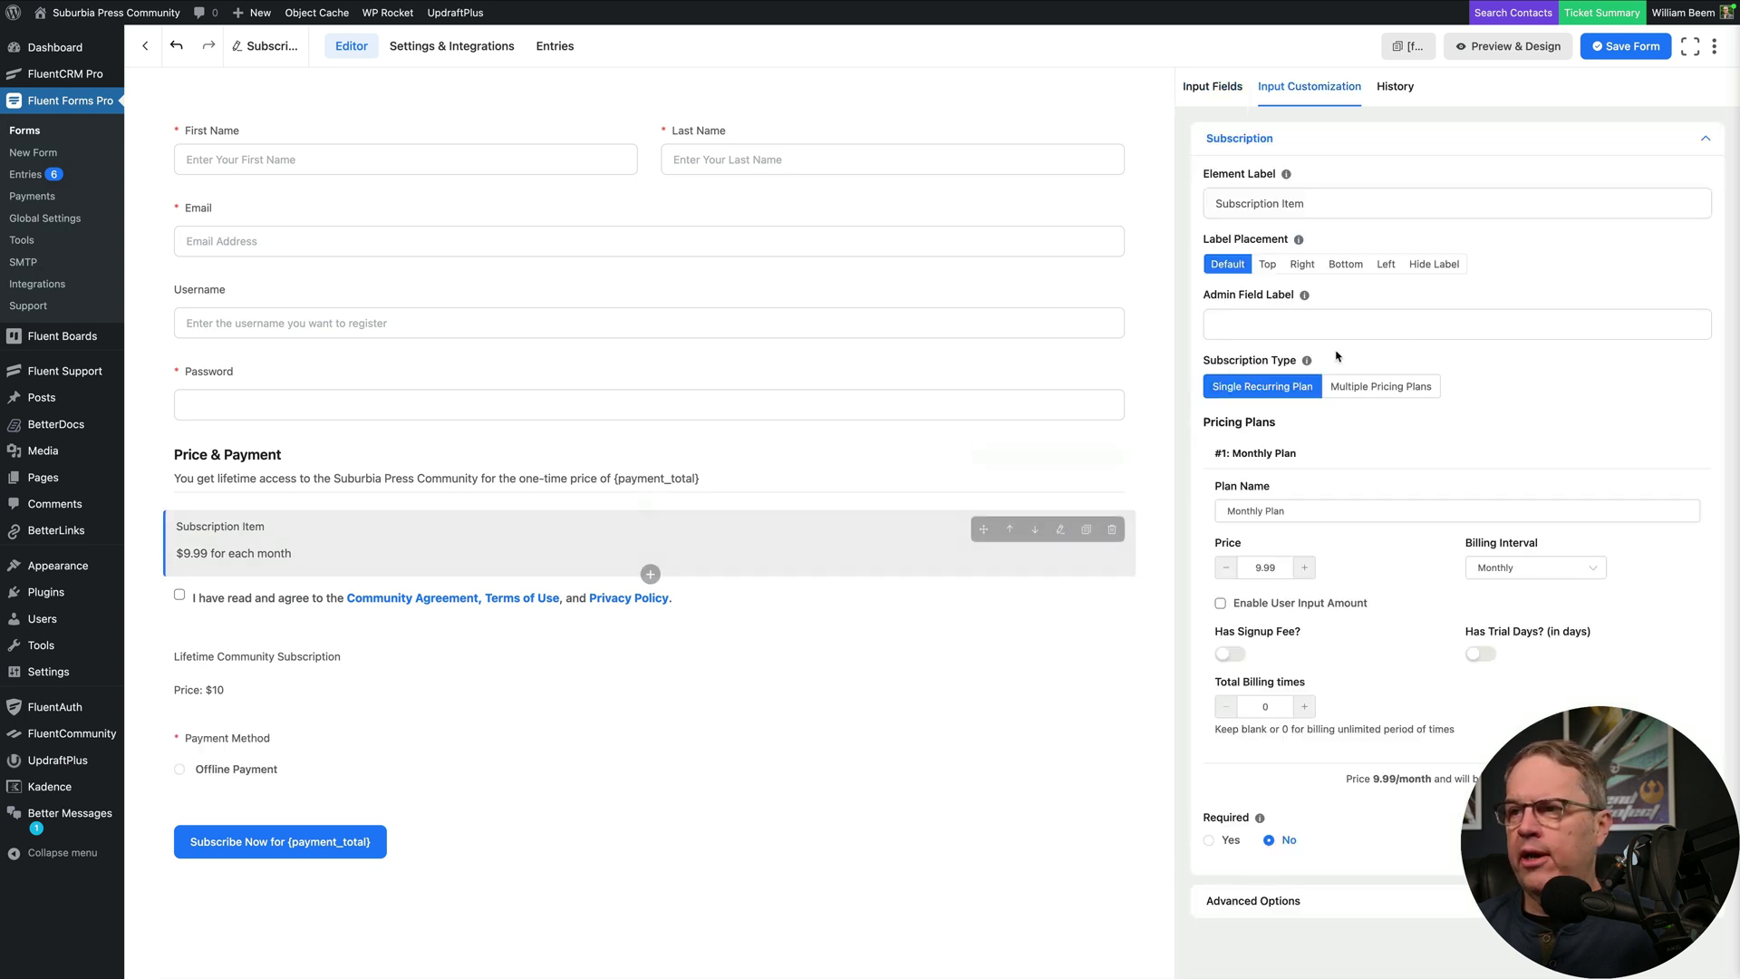
pyautogui.click(1559, 567)
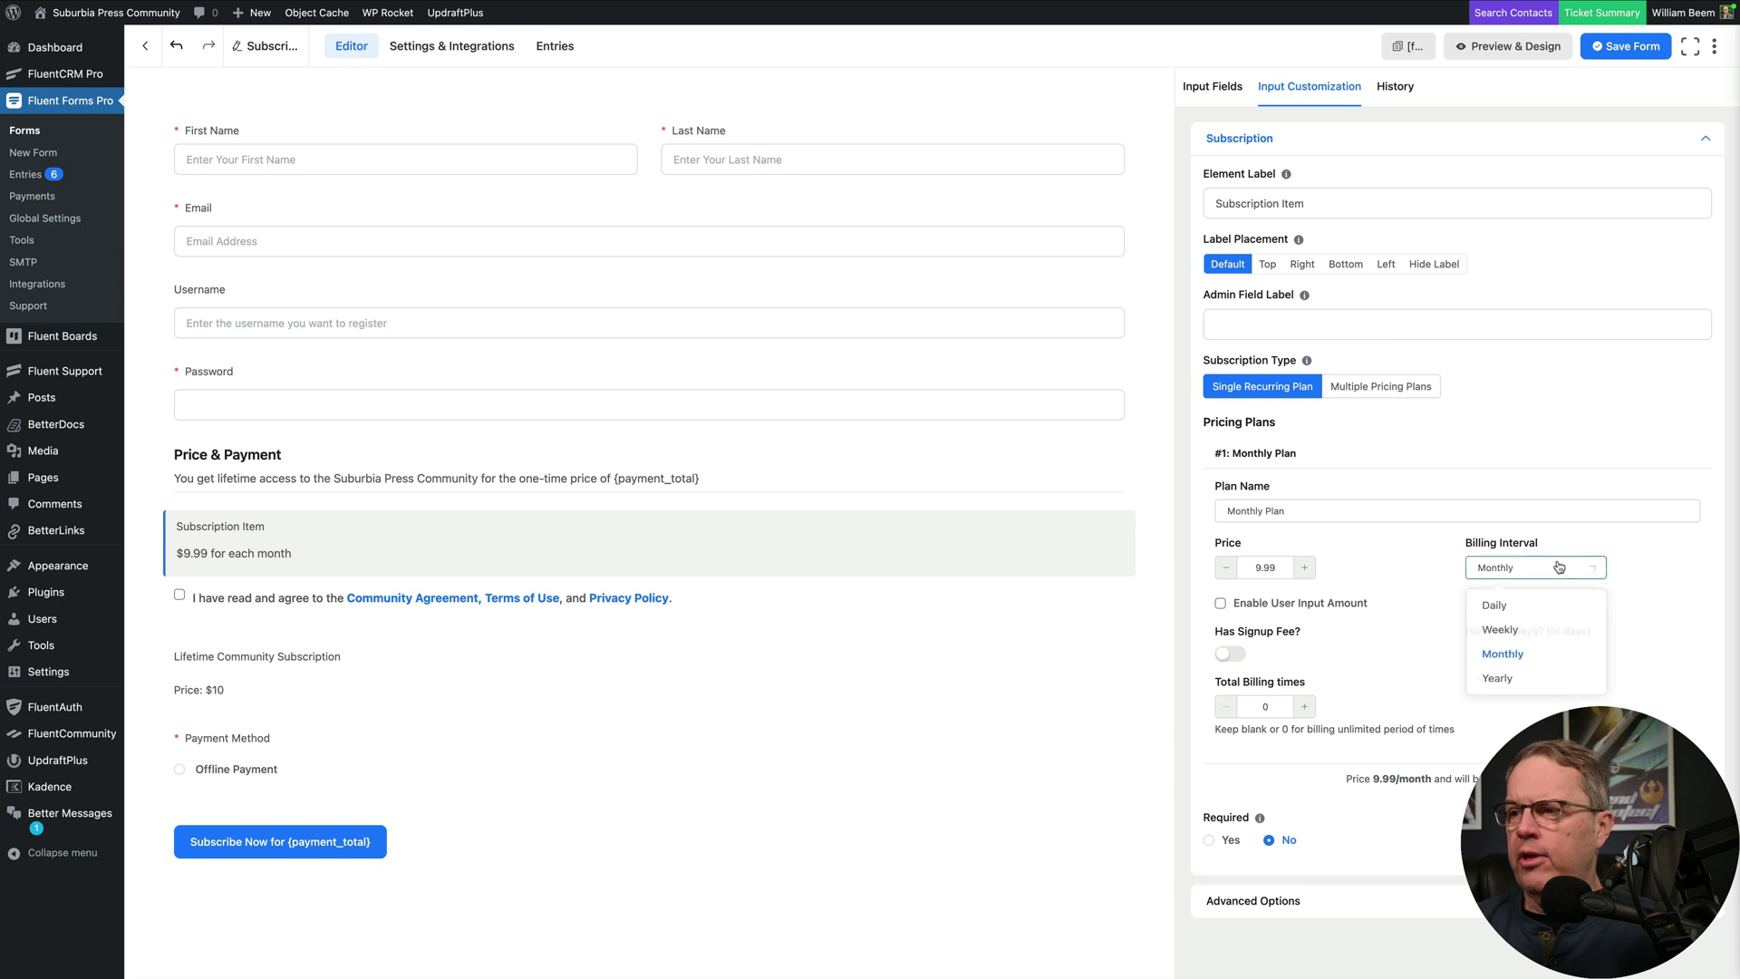
pyautogui.click(1694, 604)
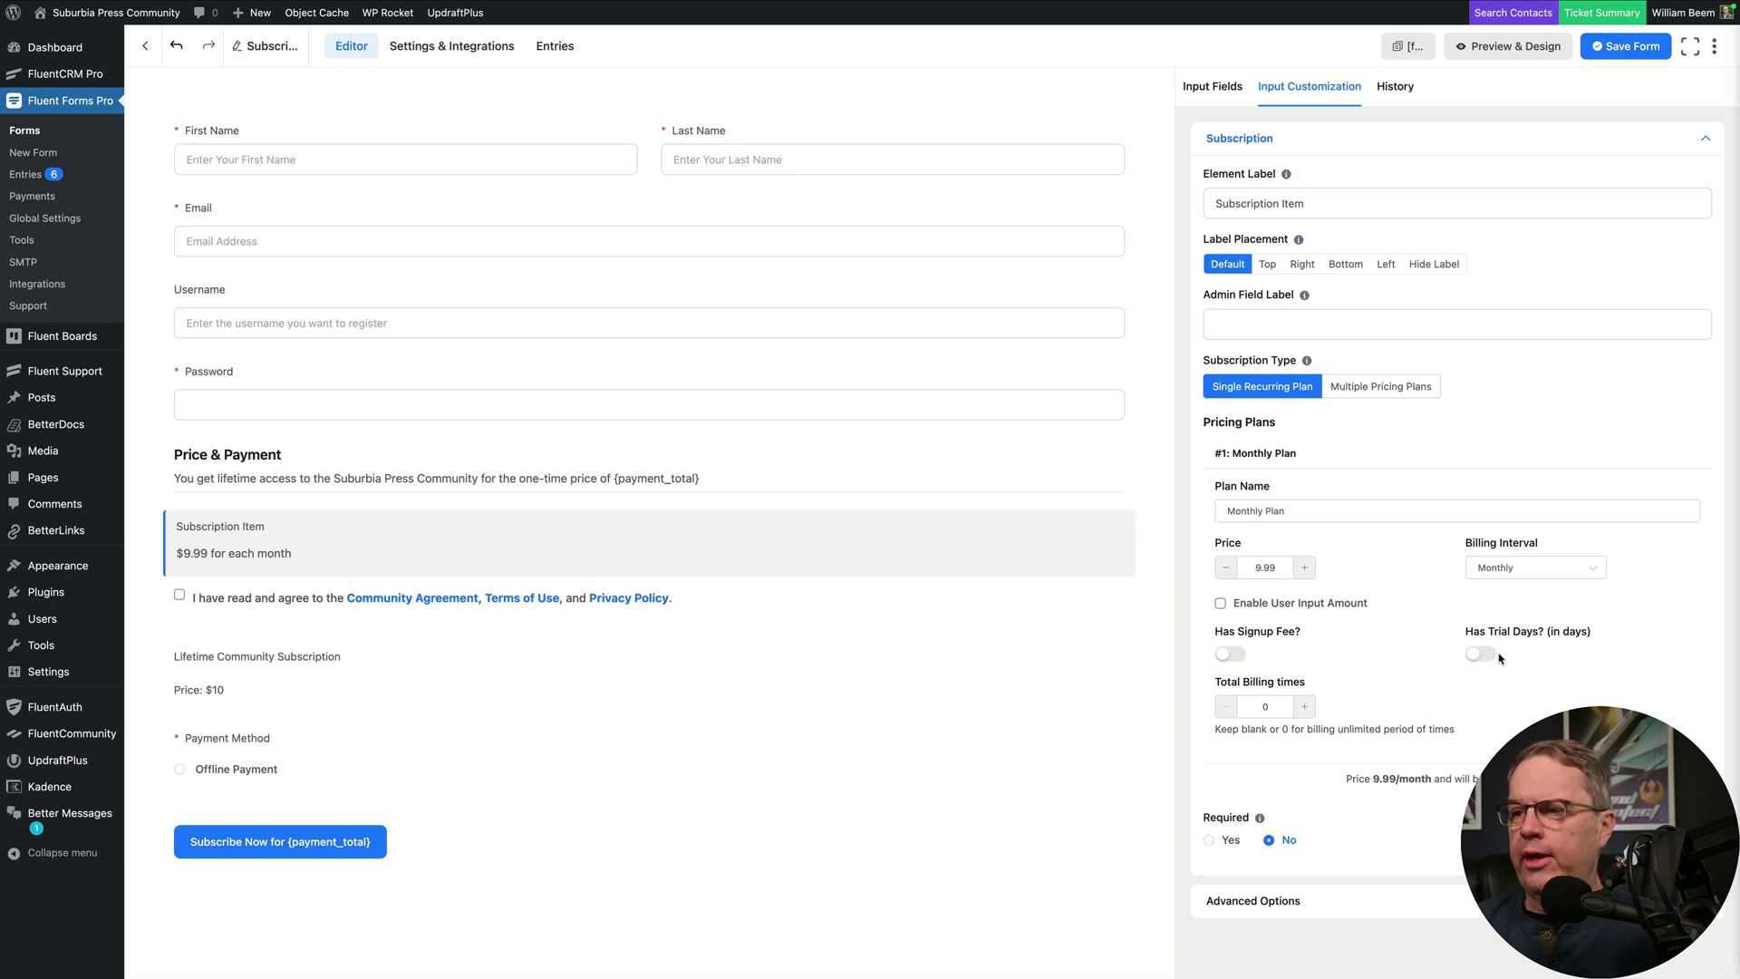
# Step: Delete the Subscription Item field again and select the Name field
pyautogui.click(1278, 714)
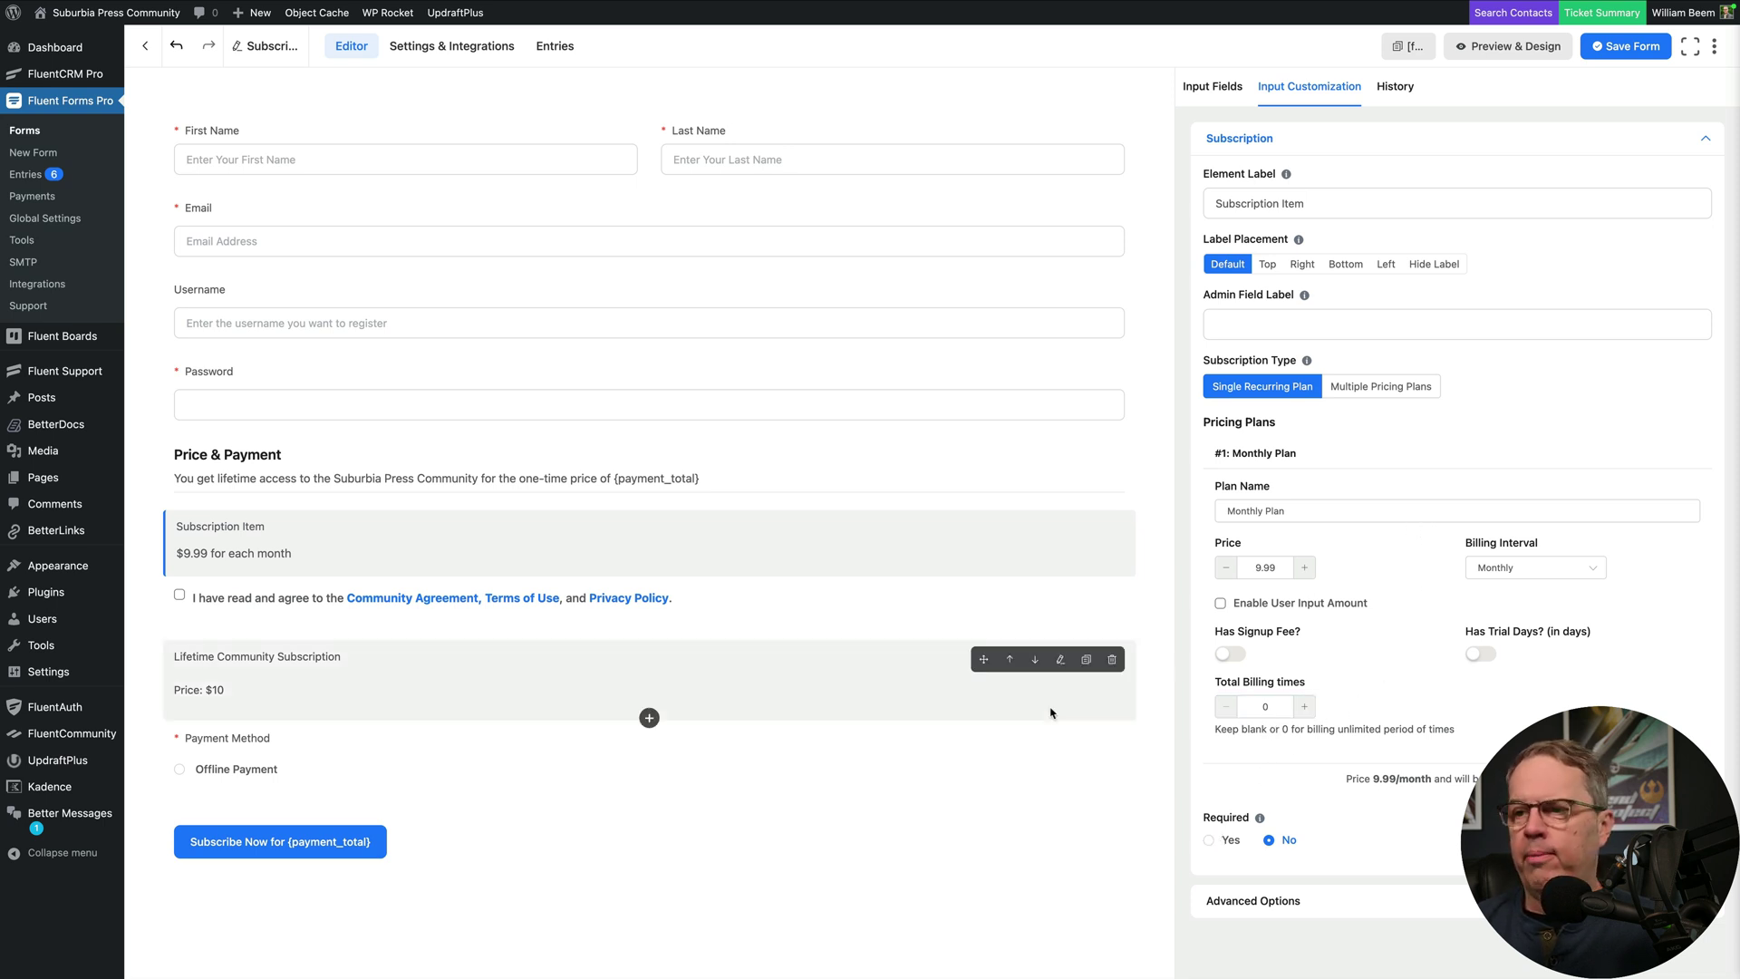
pyautogui.moveTo(1078, 739)
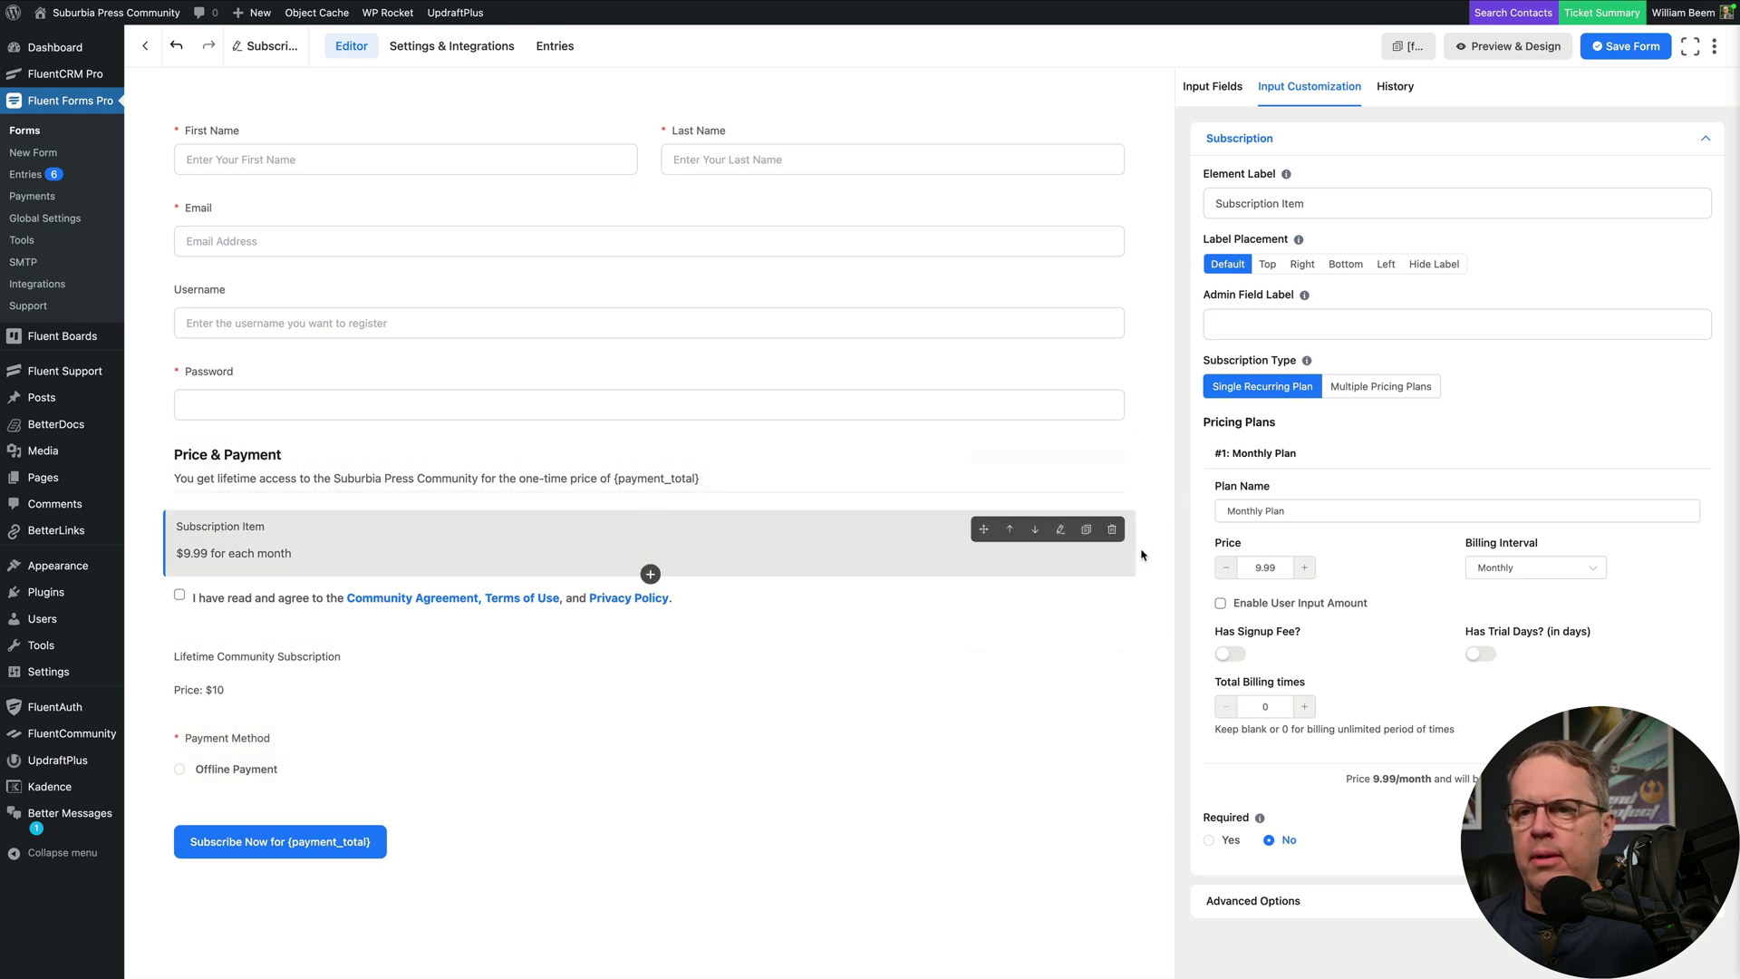
pyautogui.click(1113, 533)
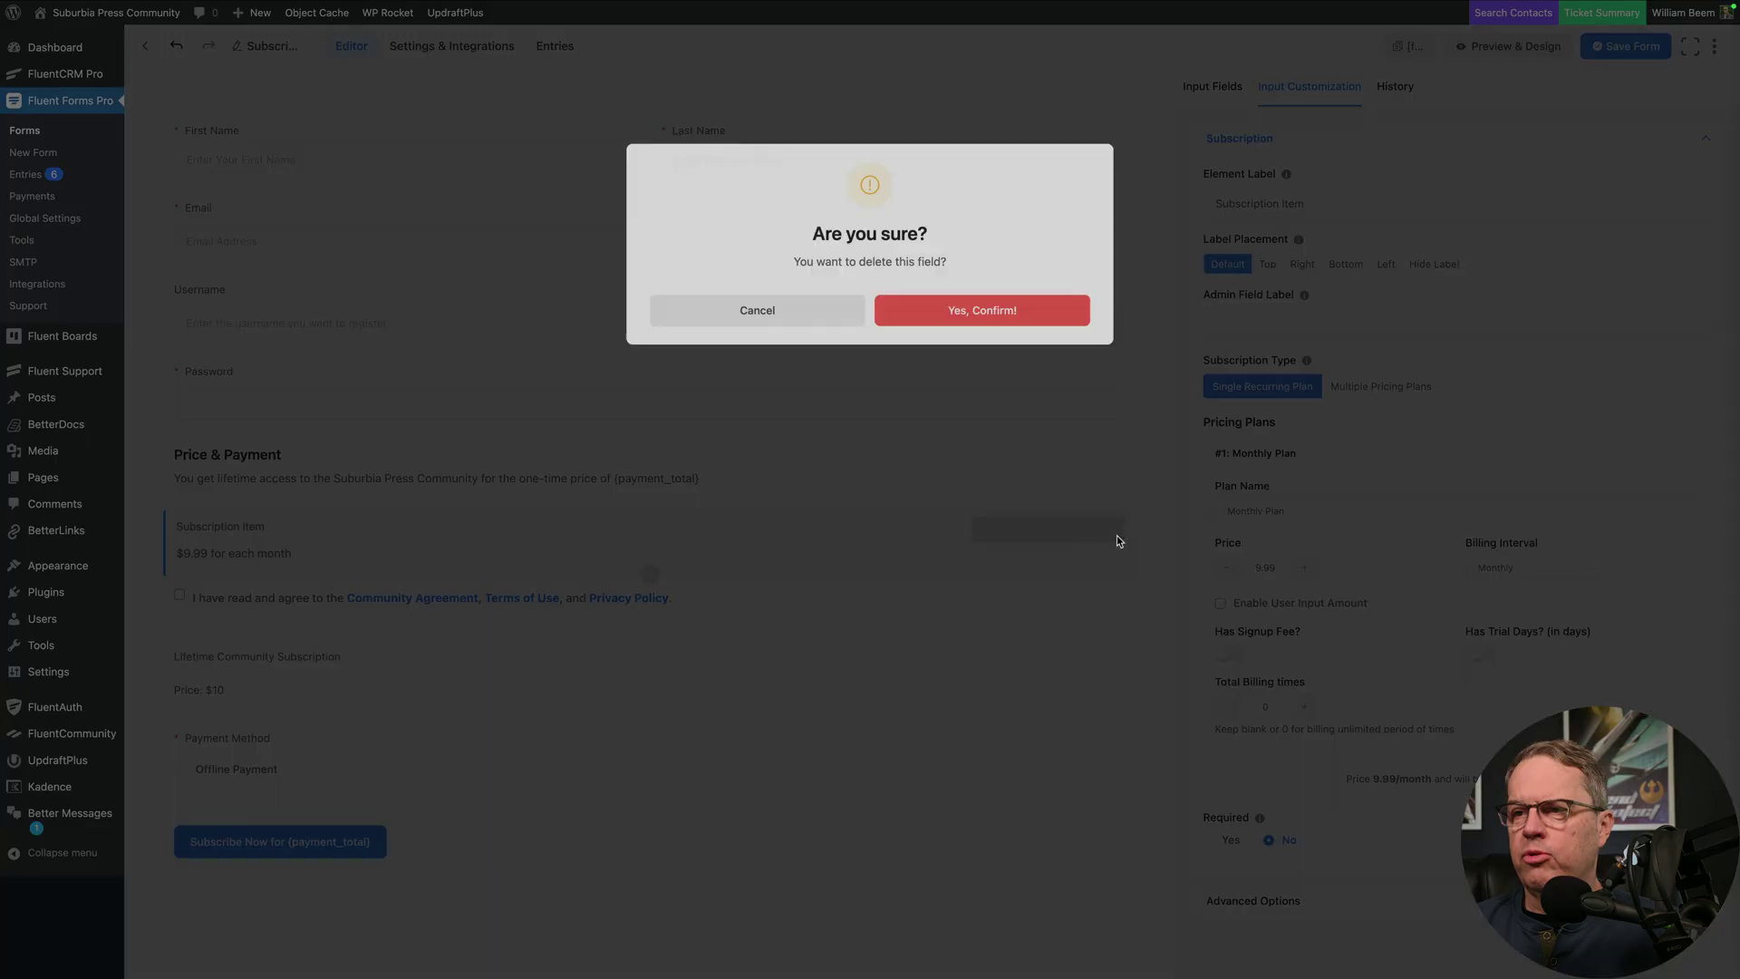
pyautogui.click(974, 313)
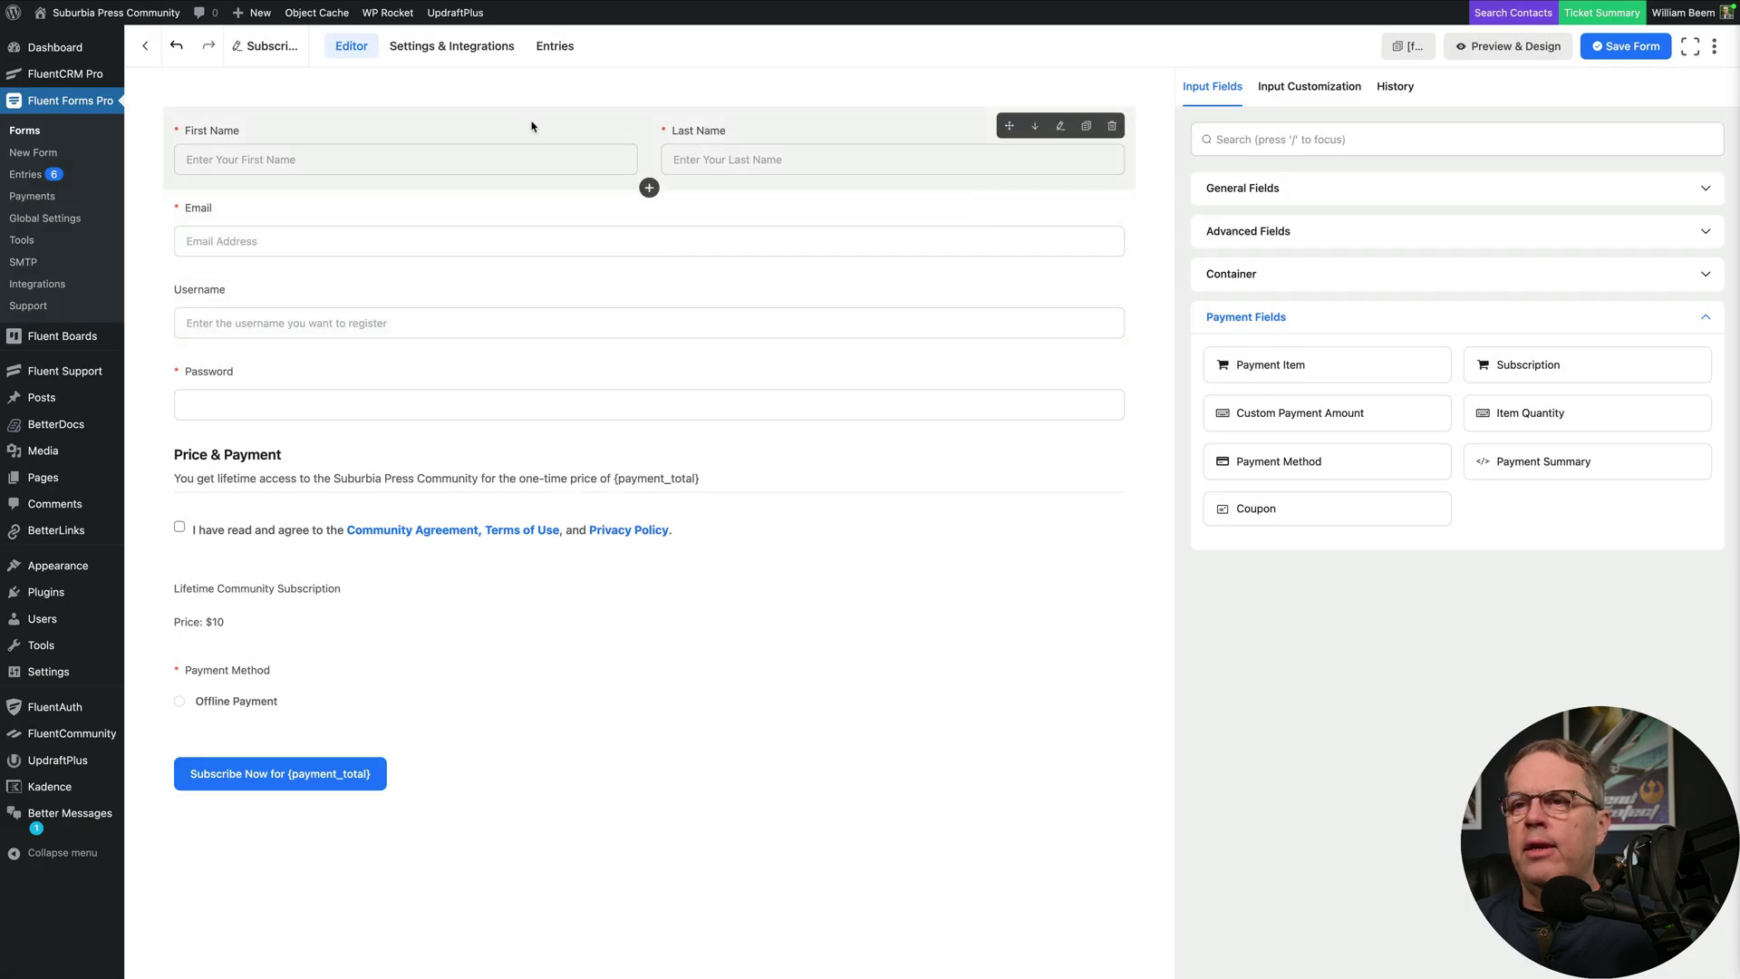
pyautogui.click(532, 126)
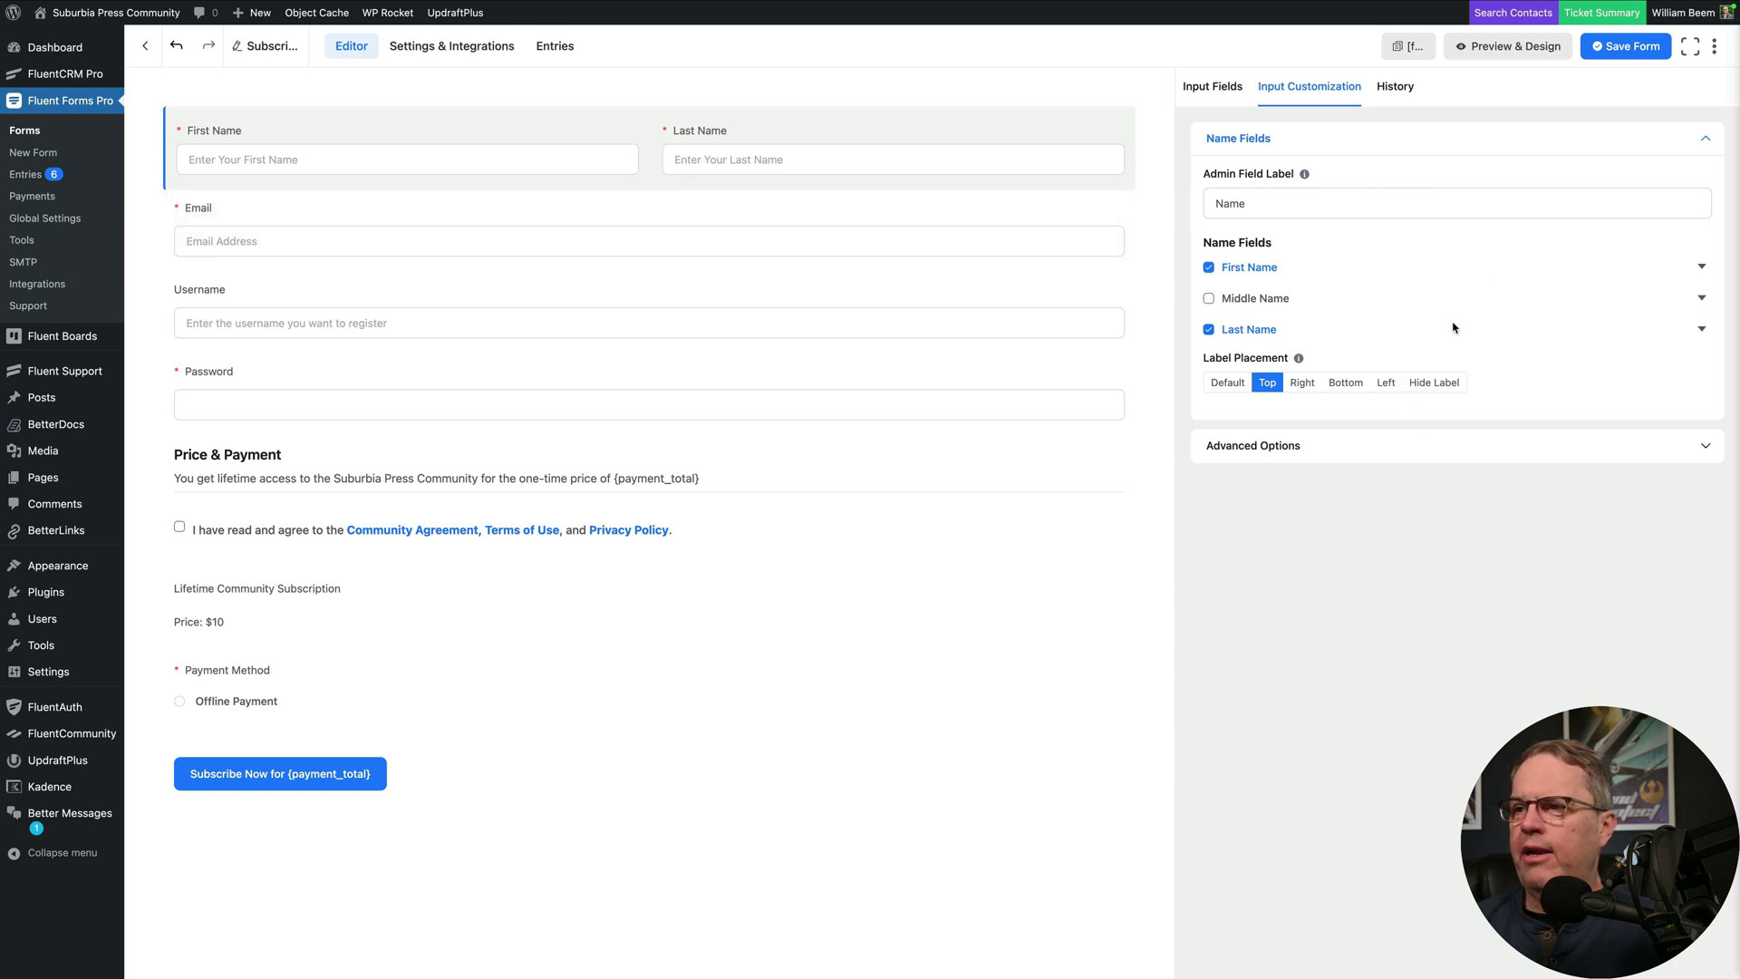
# Step: Check the Email field, expand and collapse the First and Last Name options, then select Password
pyautogui.click(910, 240)
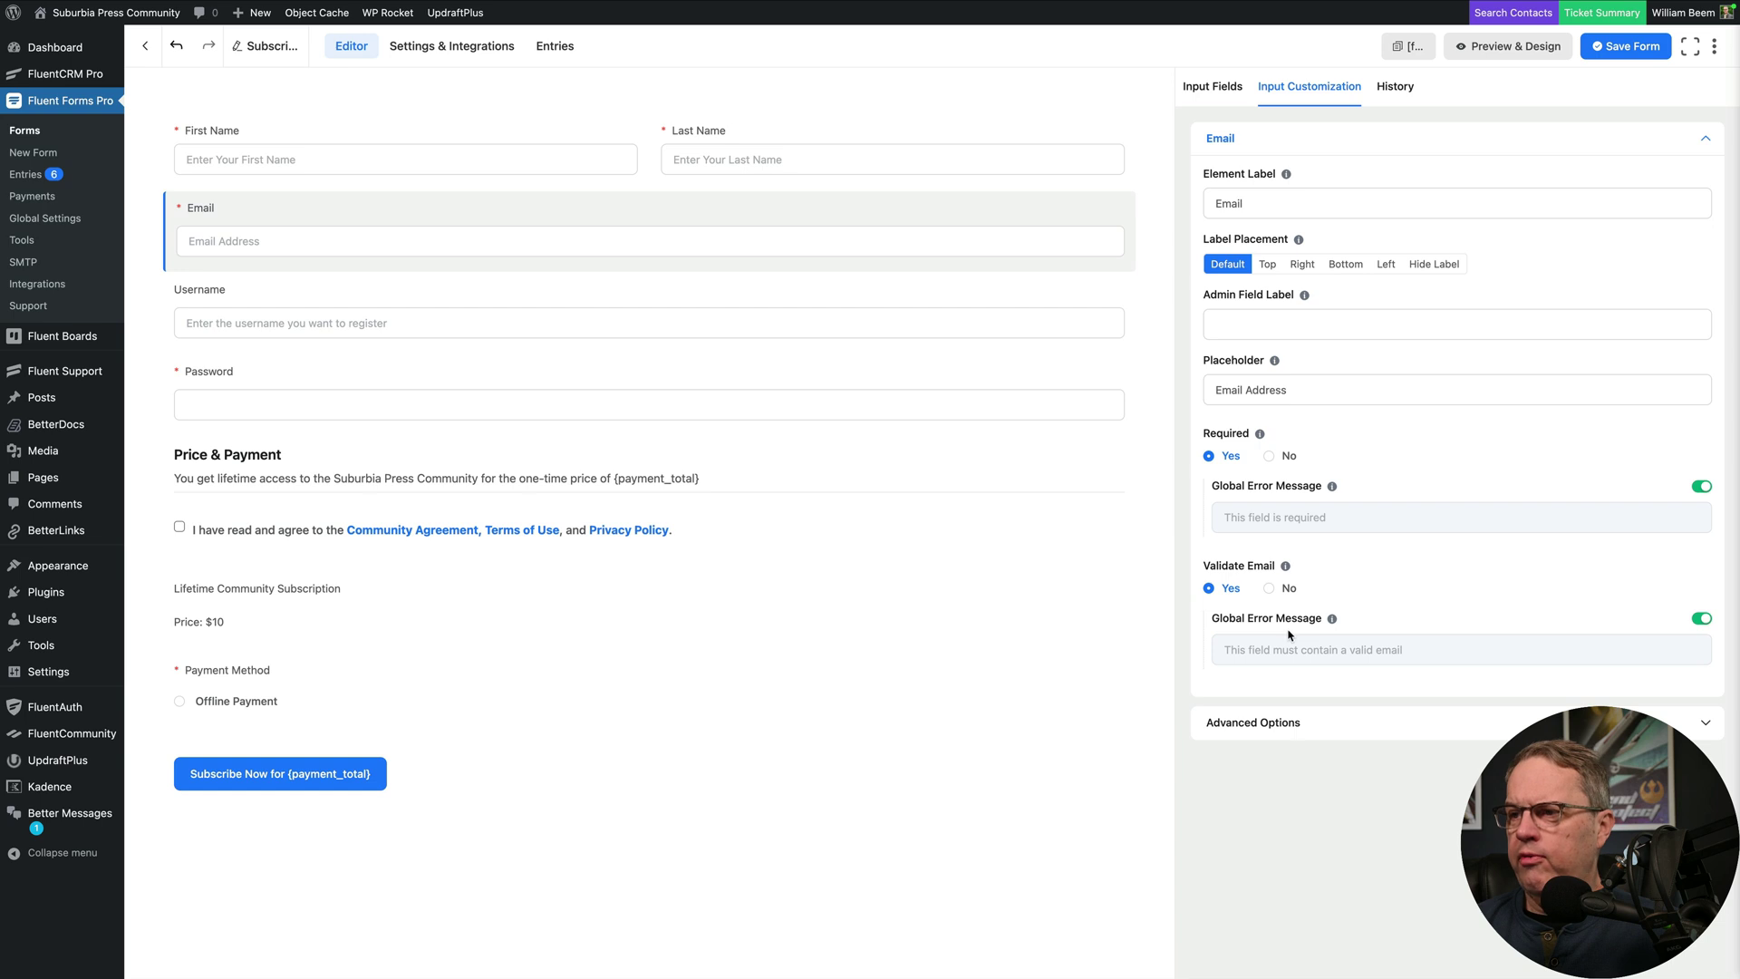
pyautogui.click(939, 155)
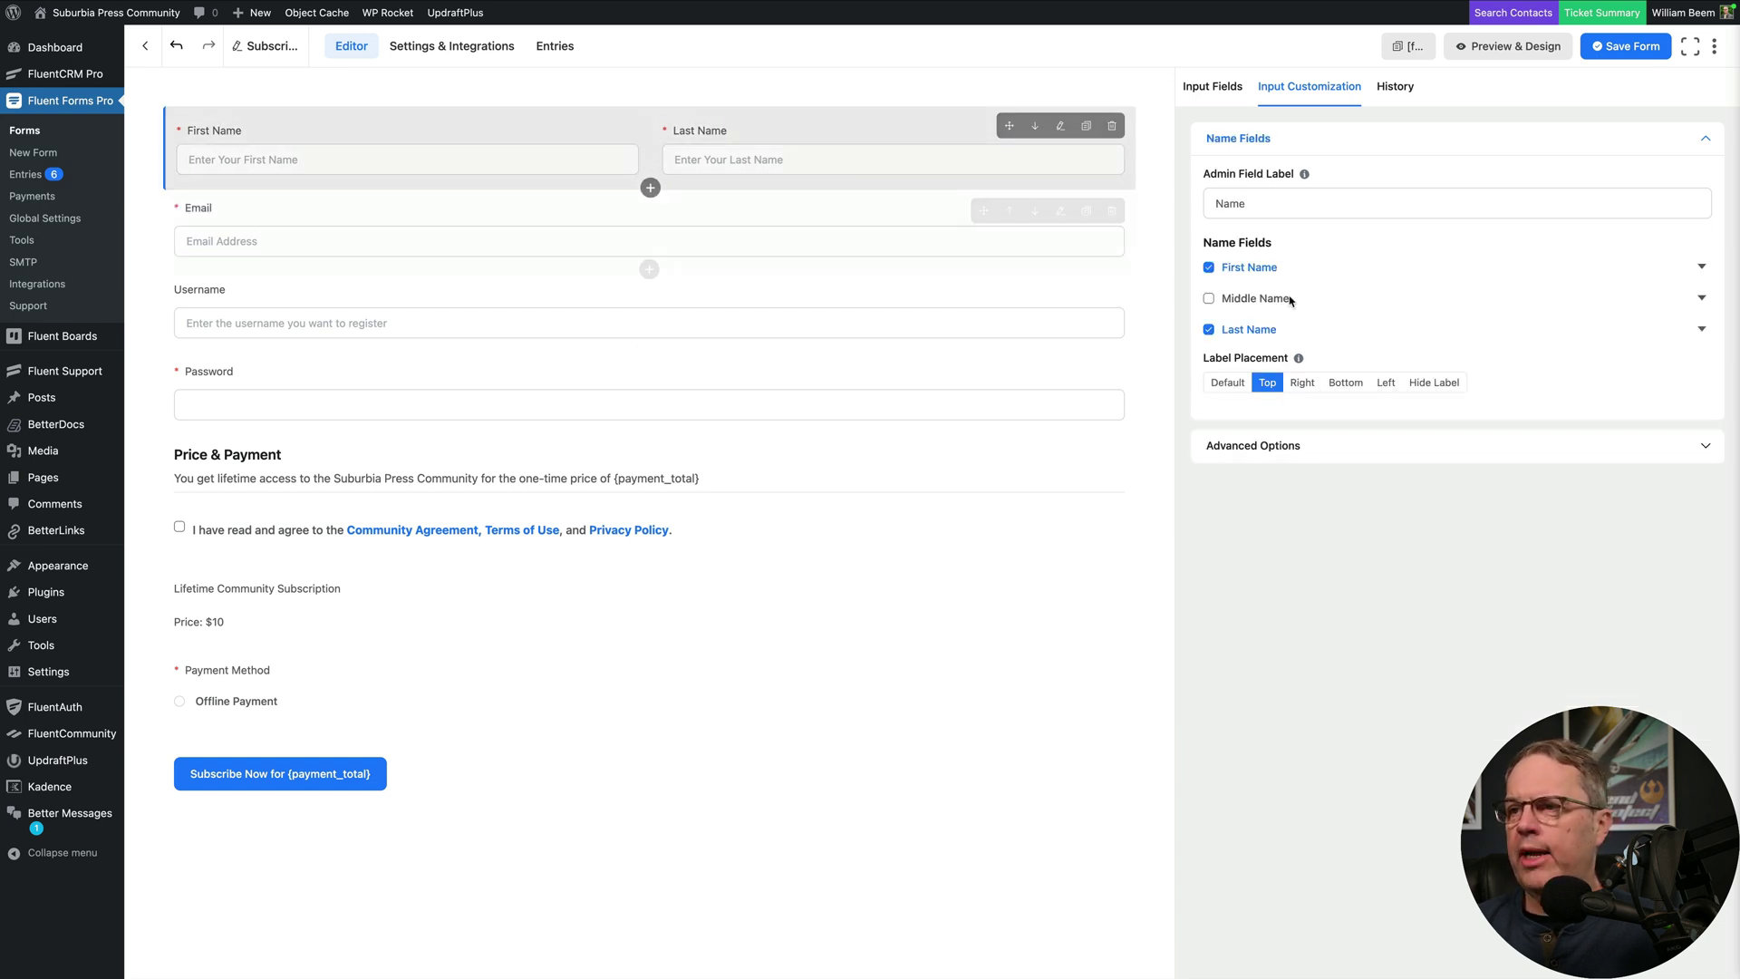
pyautogui.click(1703, 268)
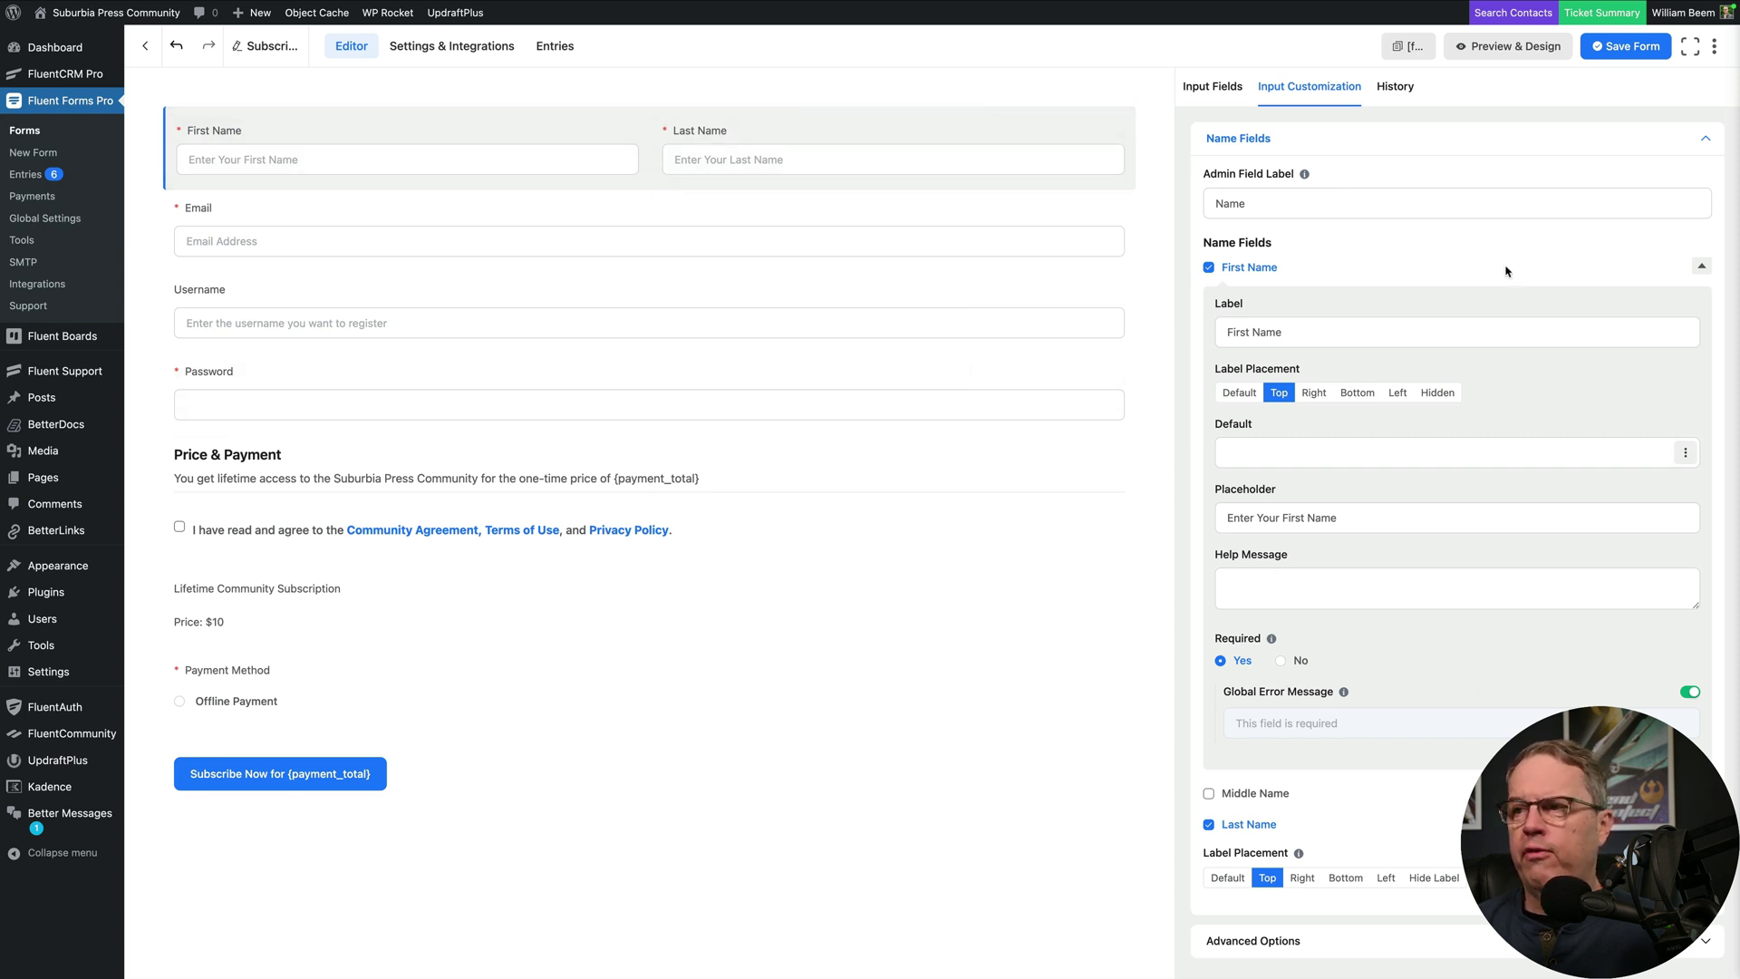
pyautogui.click(1702, 266)
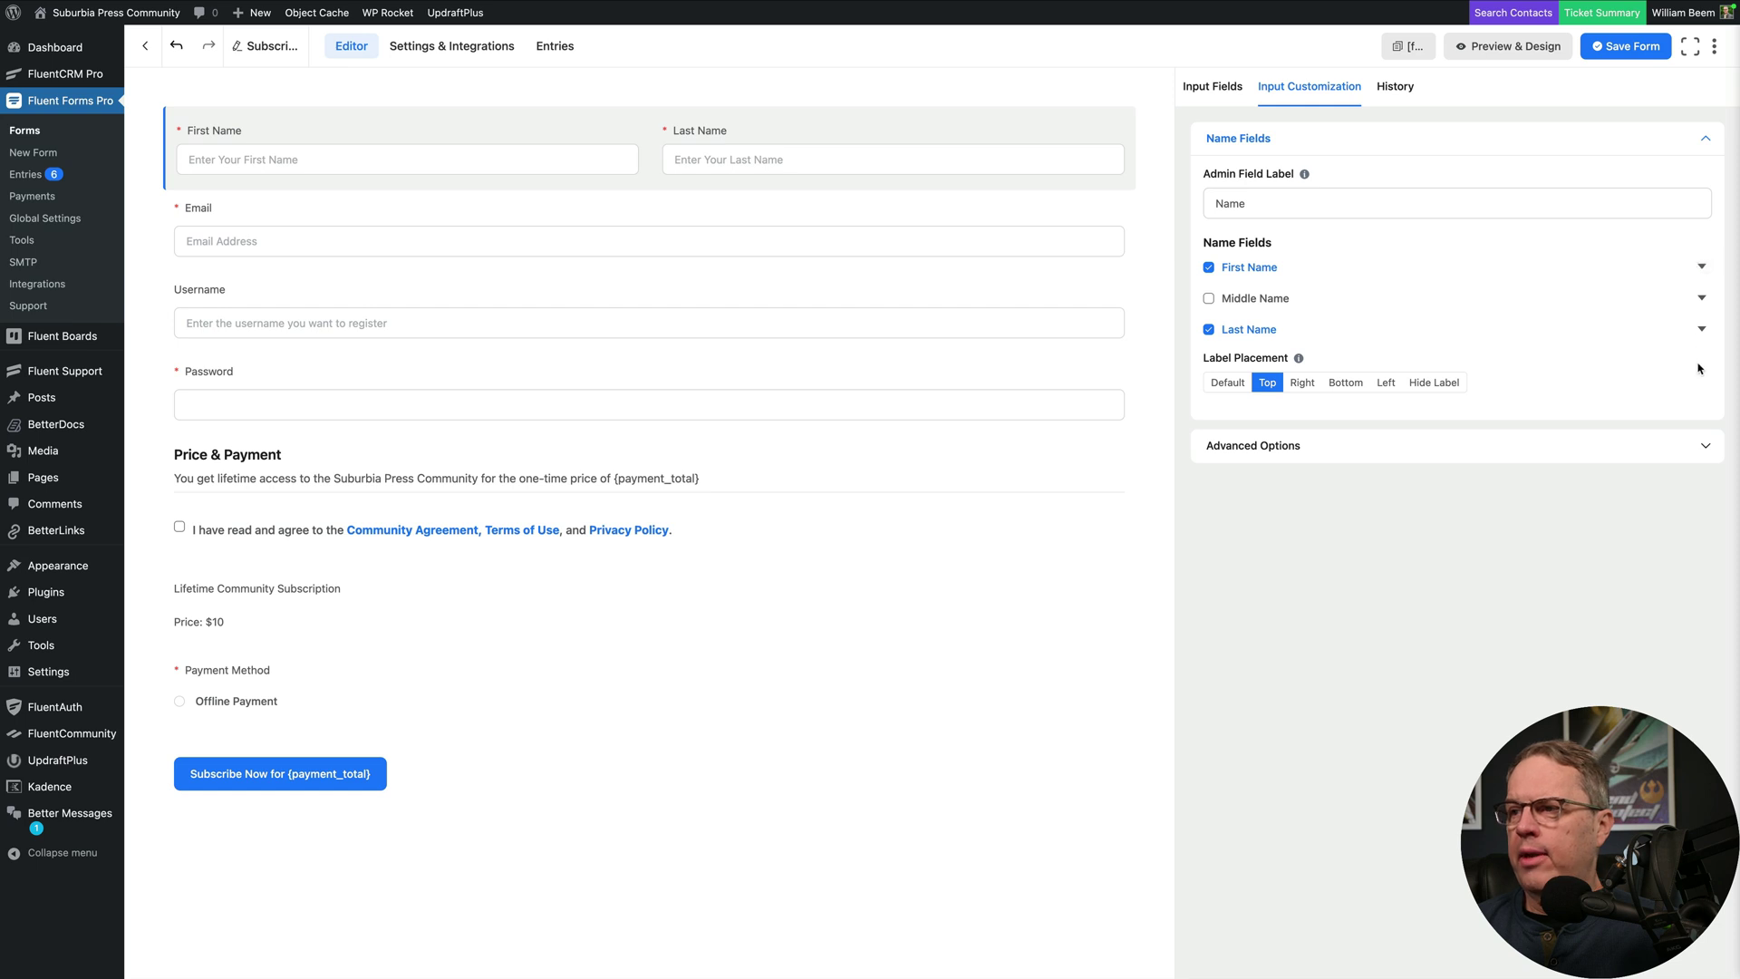
pyautogui.click(1703, 330)
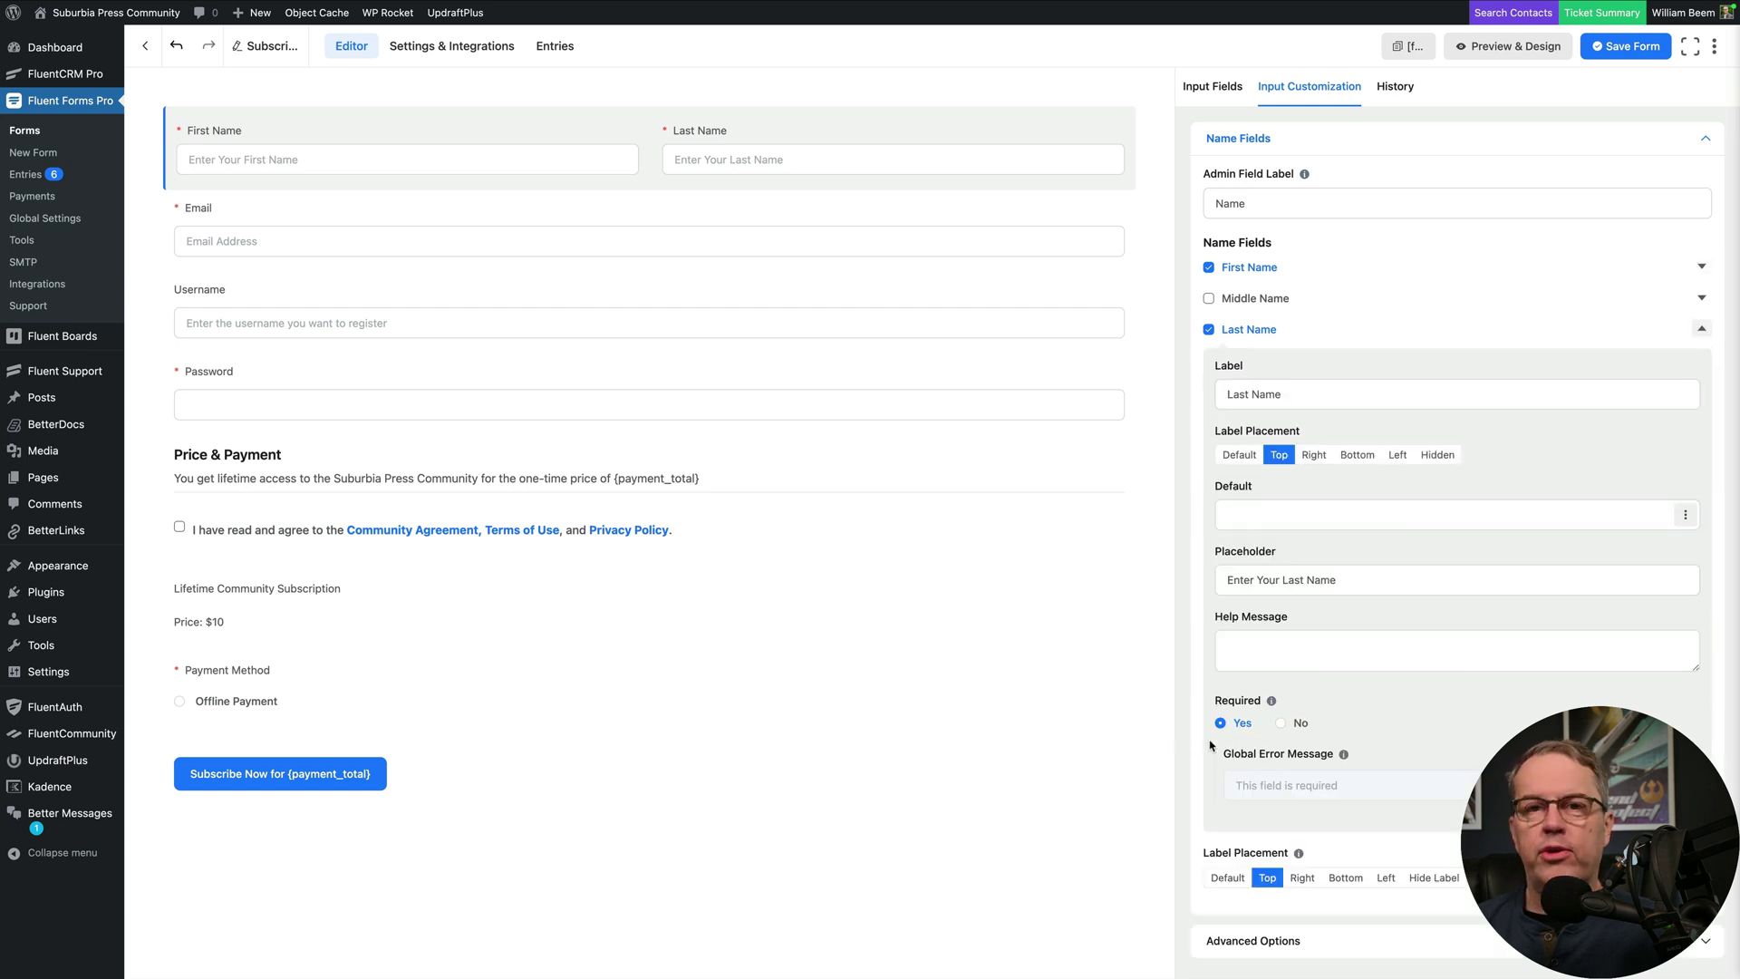
pyautogui.click(1703, 330)
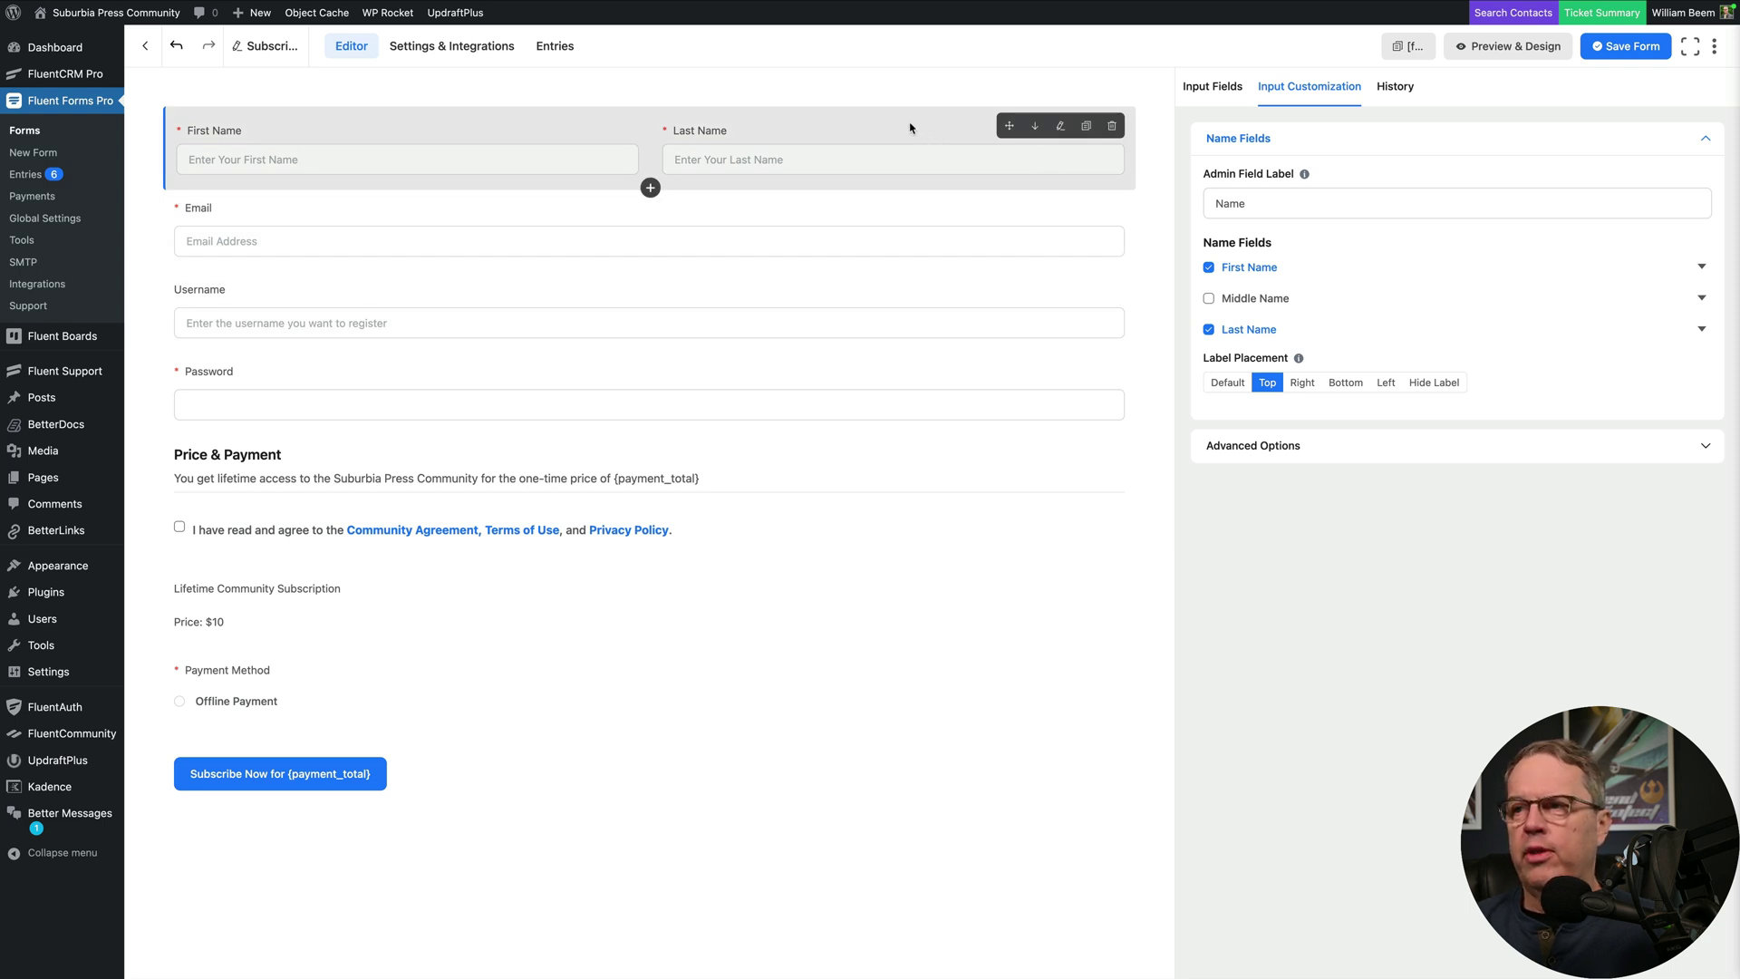
pyautogui.click(934, 373)
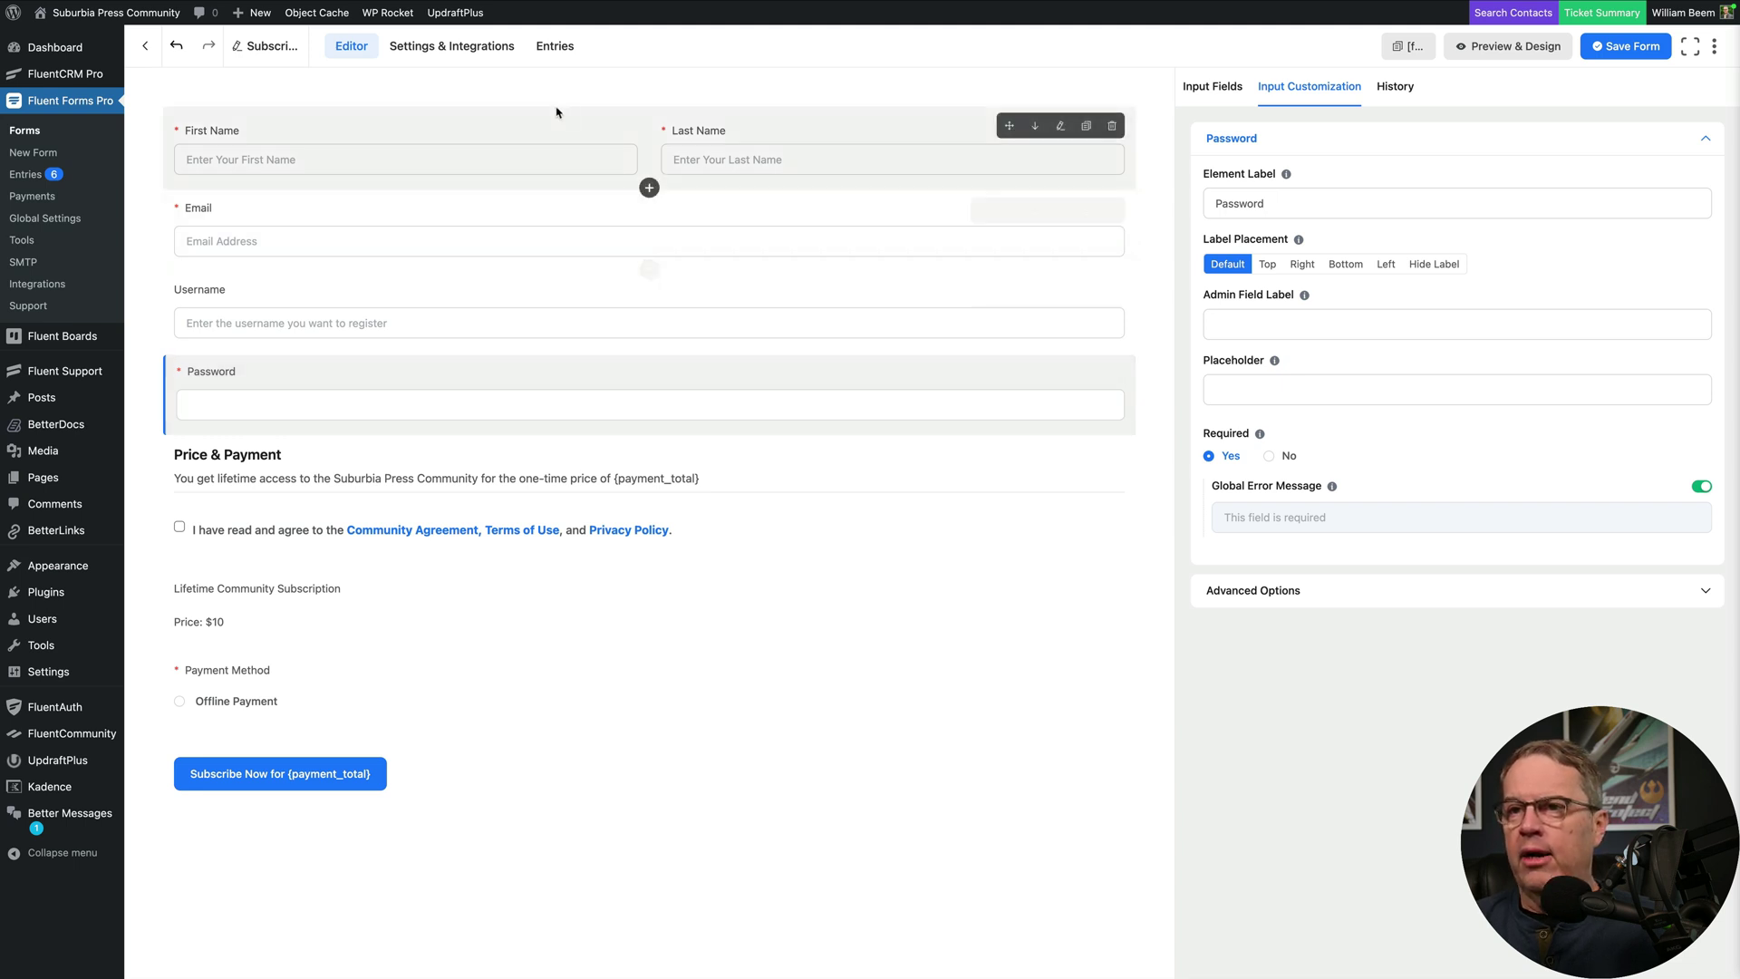
# Step: Switch to the form's Settings & Integrations, triggering the unsaved-changes warning
pyautogui.click(449, 56)
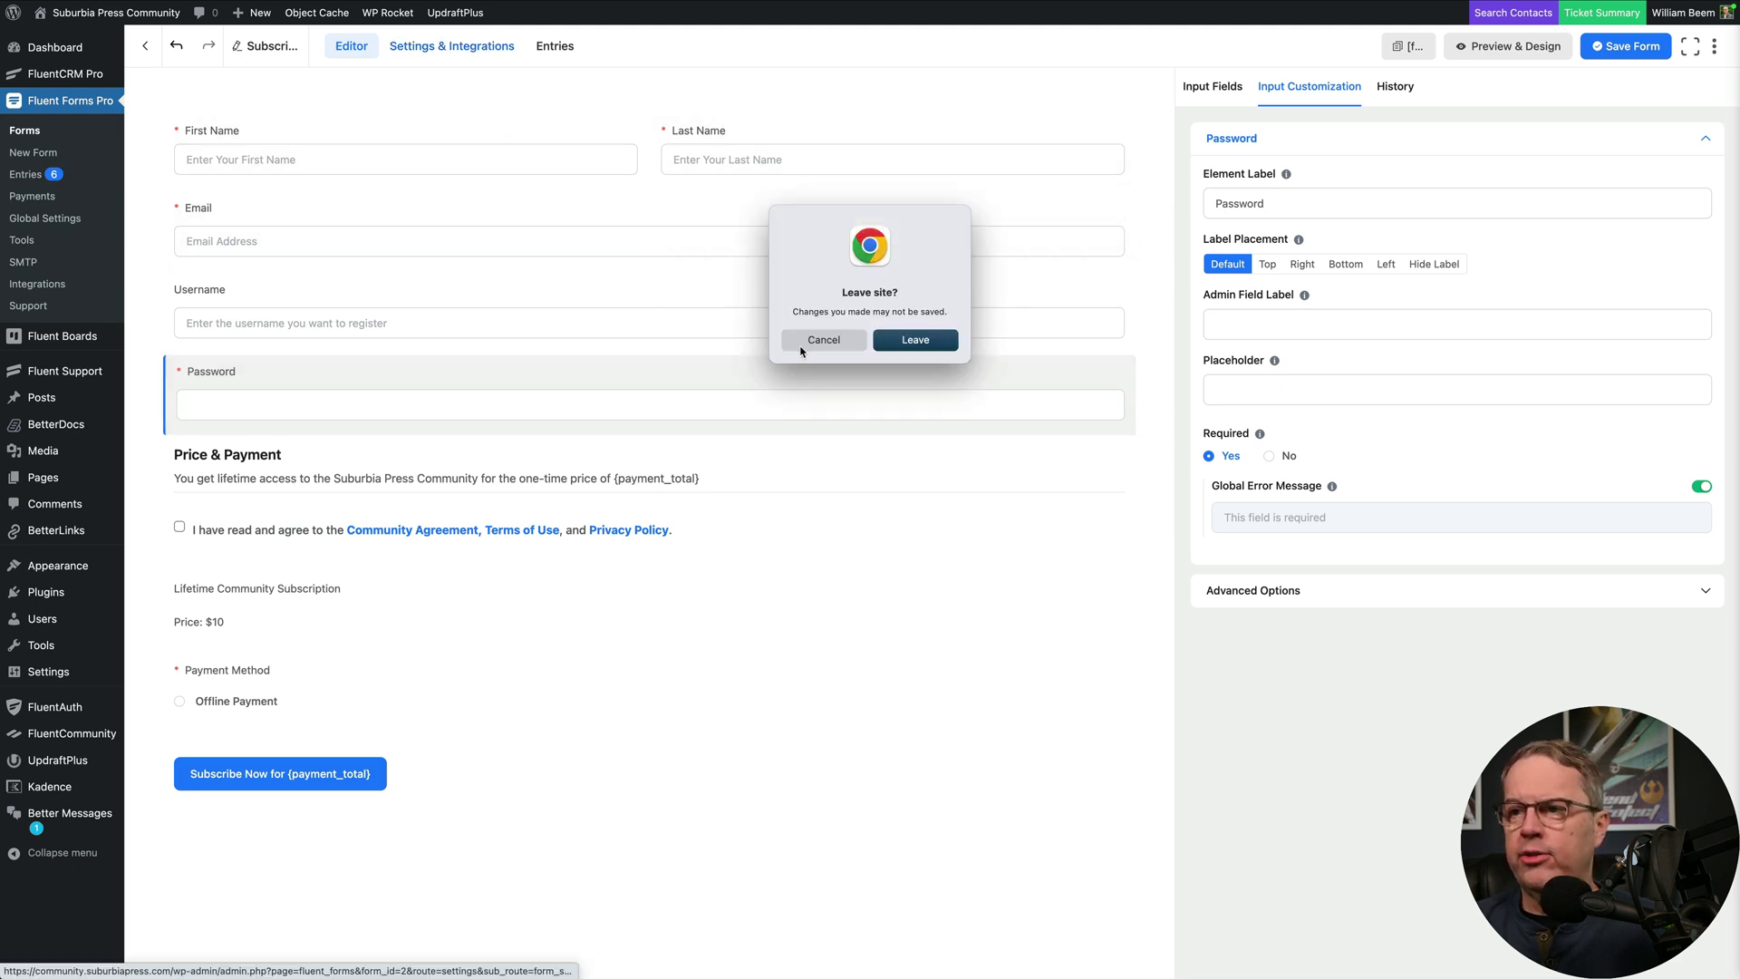
# Step: Leave the editor and edit the User Registration feed, checking which field supplies the email
pyautogui.click(914, 339)
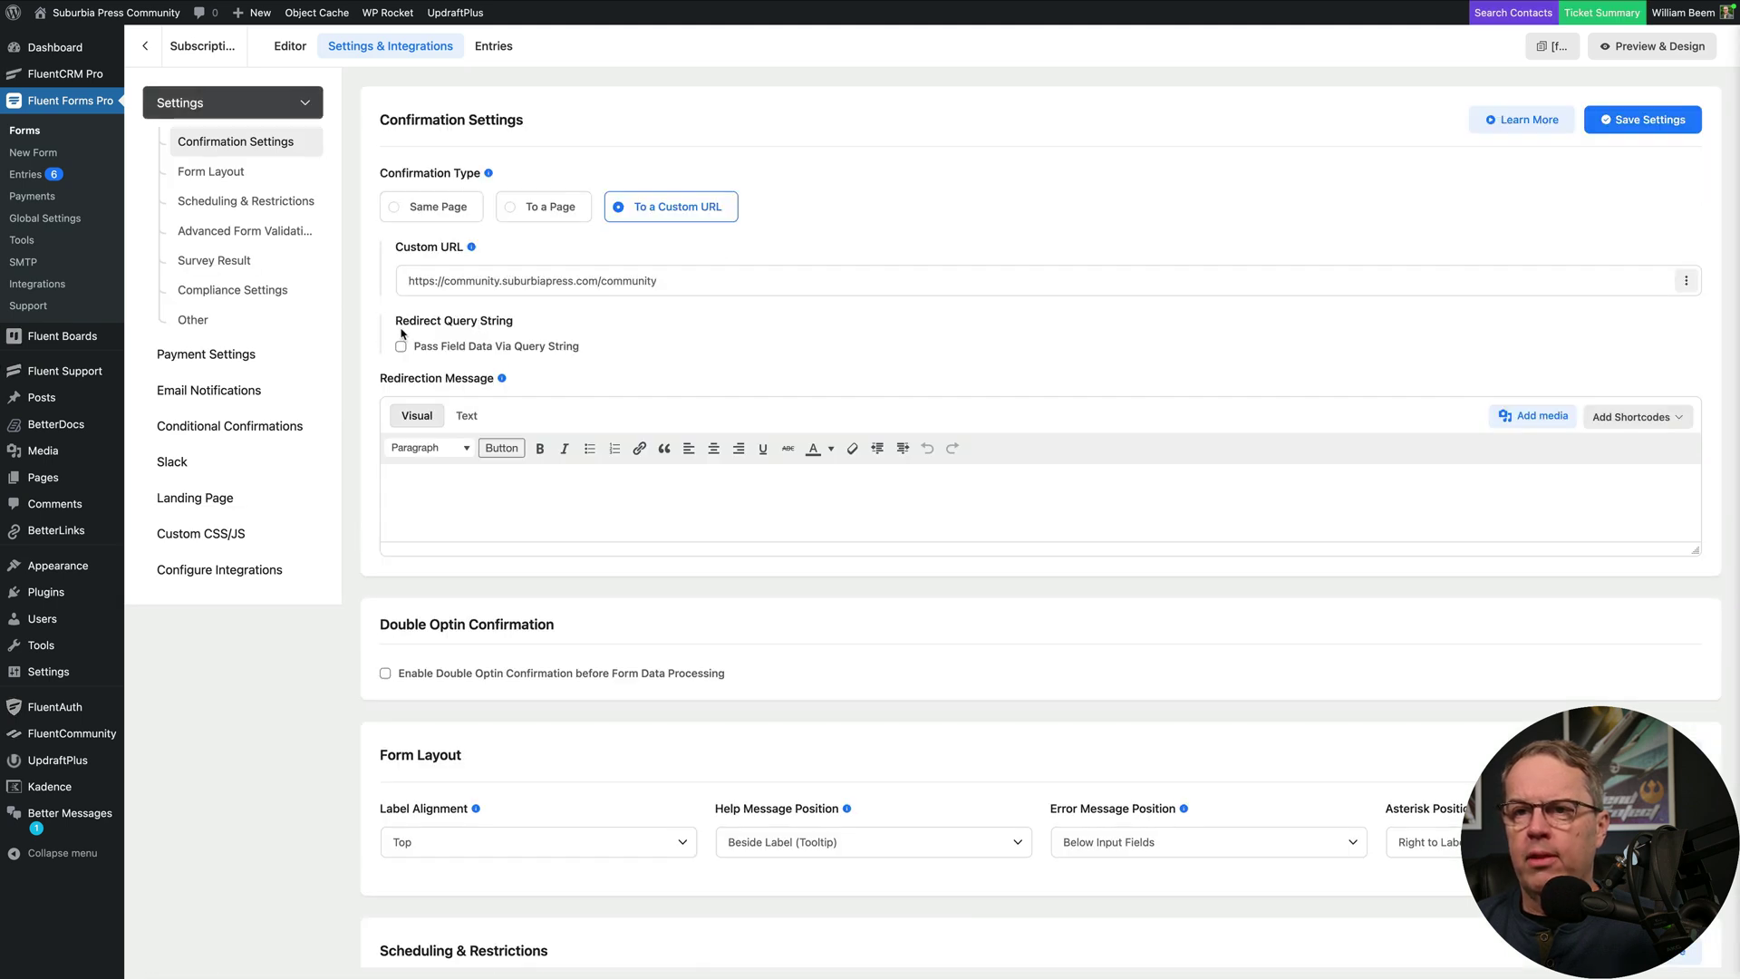
pyautogui.click(227, 573)
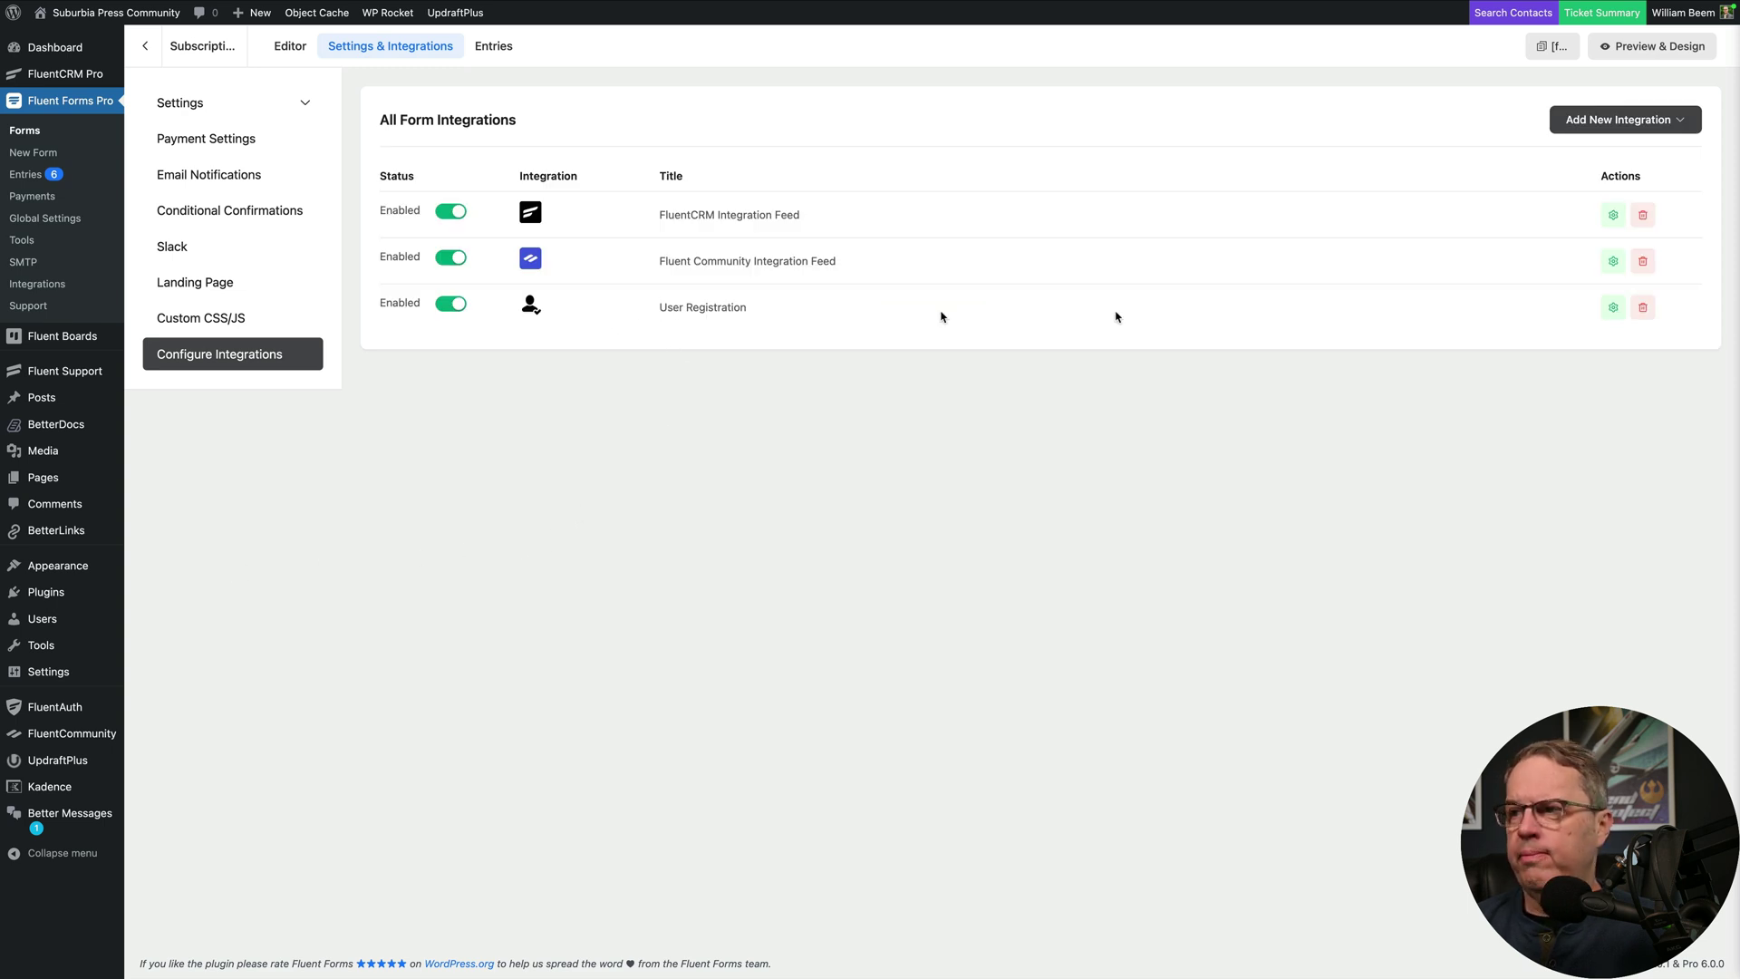
pyautogui.click(1614, 315)
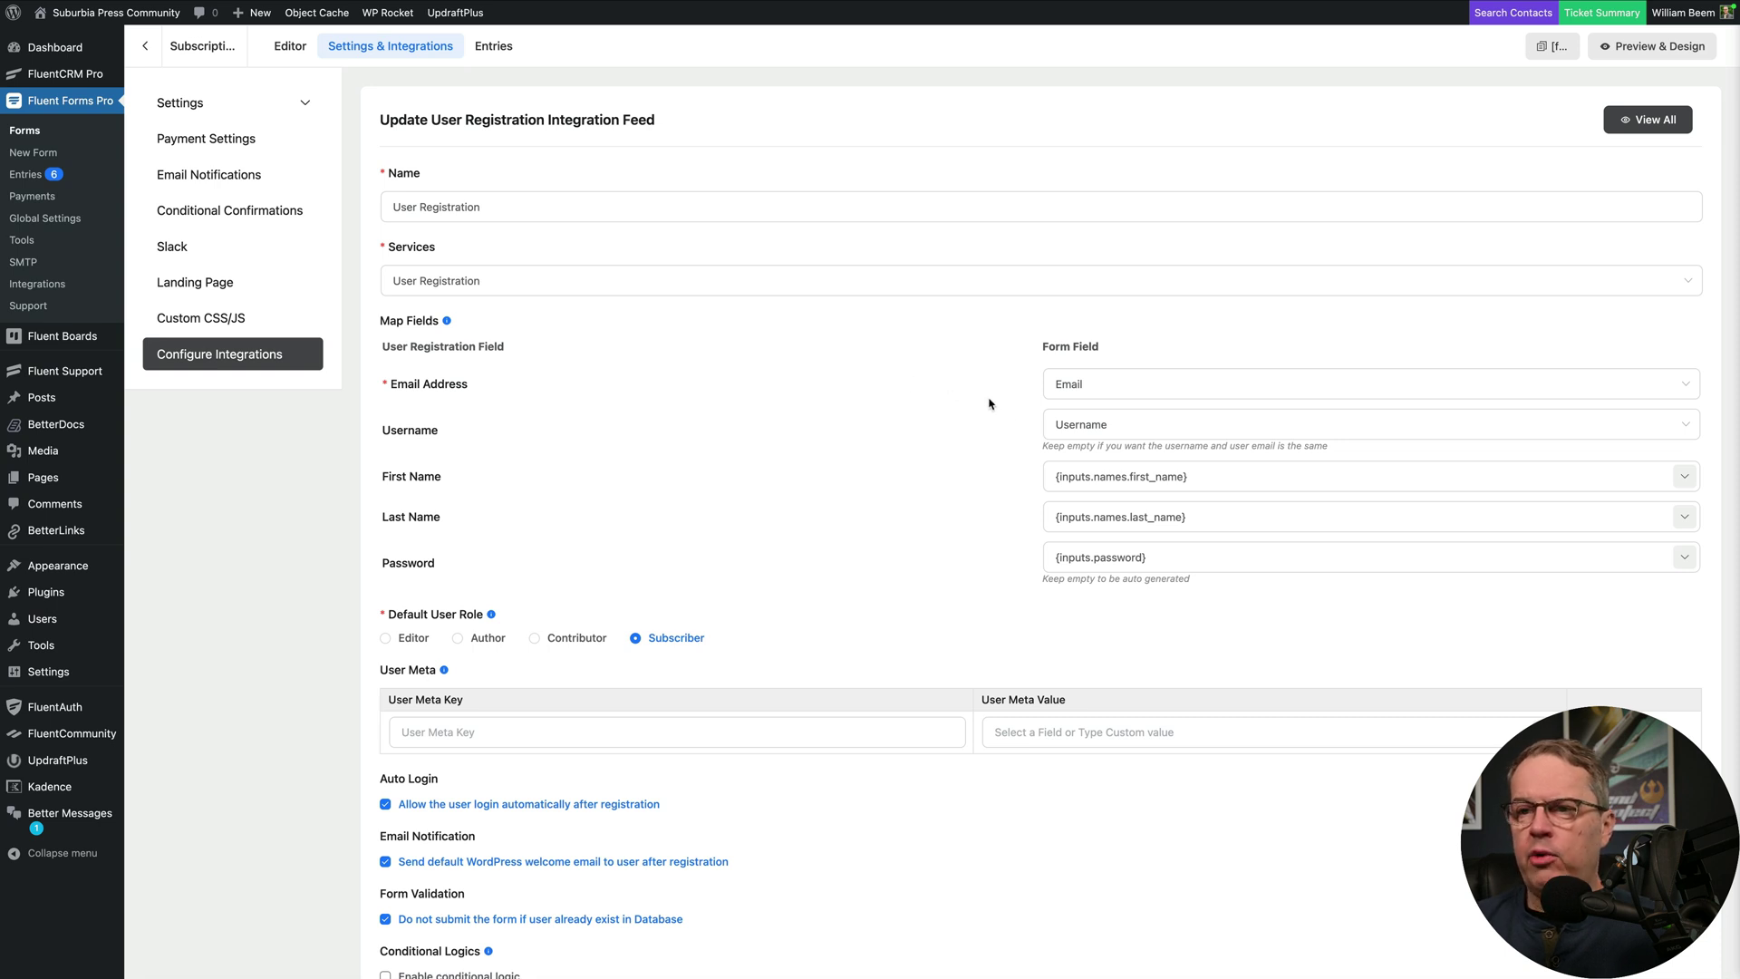
pyautogui.click(1111, 390)
pyautogui.click(885, 390)
pyautogui.click(1609, 427)
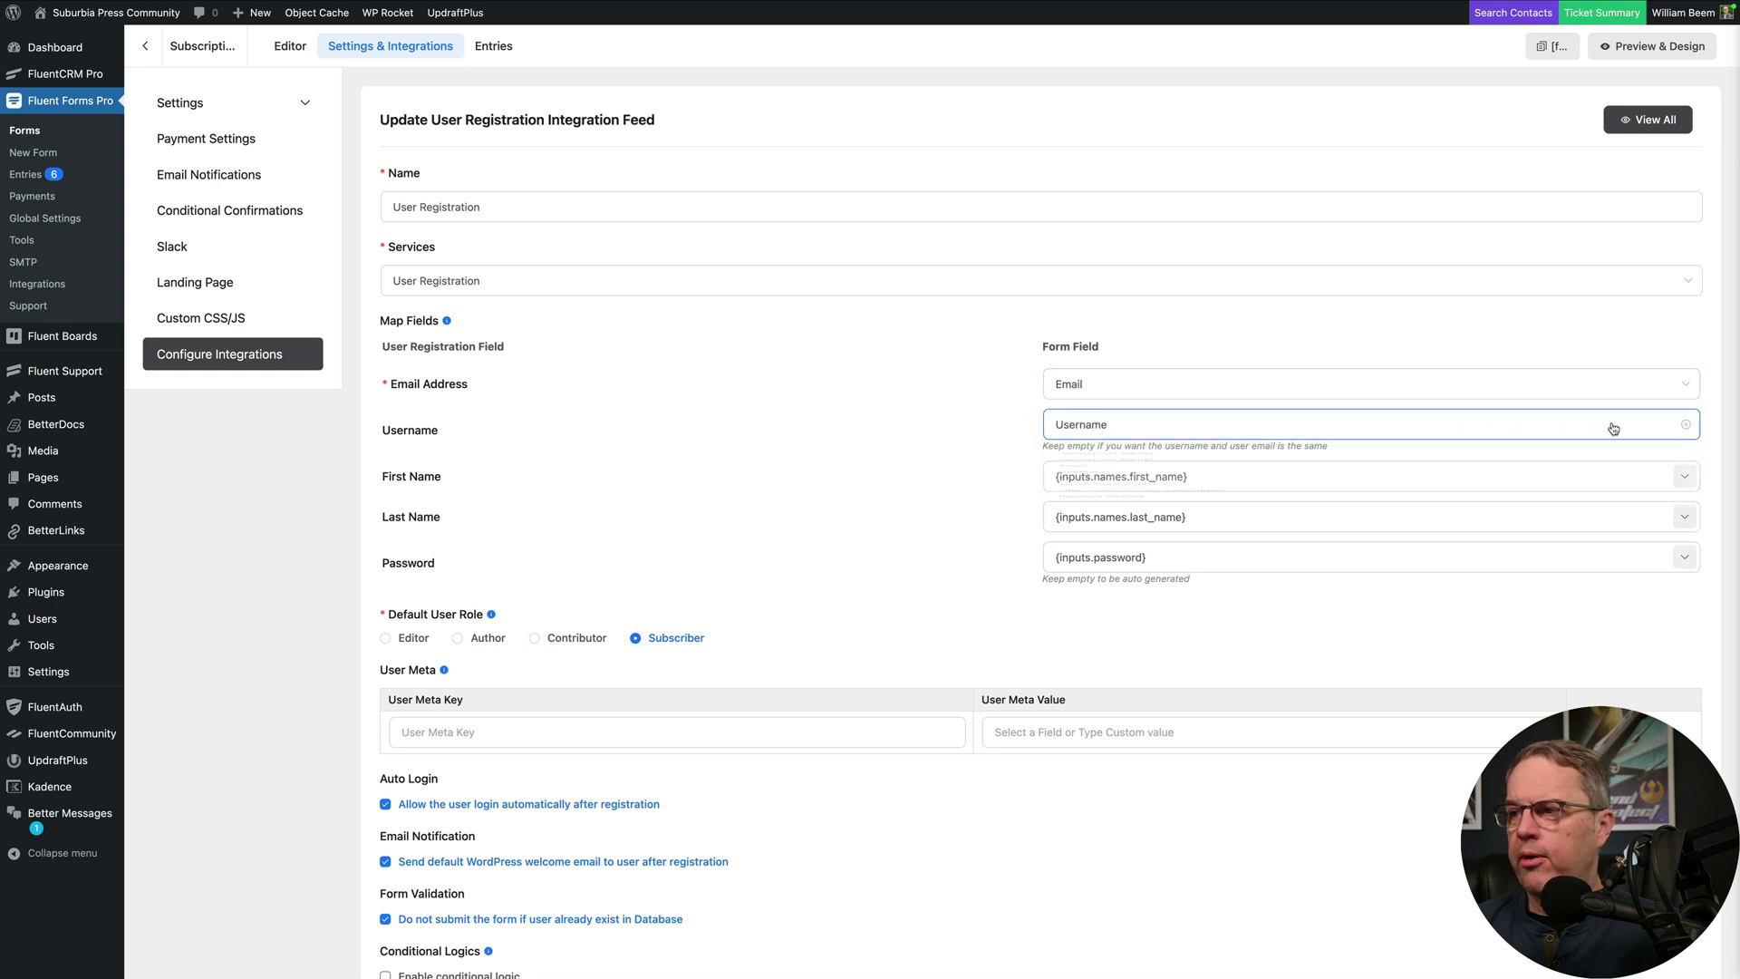
pyautogui.click(945, 392)
pyautogui.click(1109, 390)
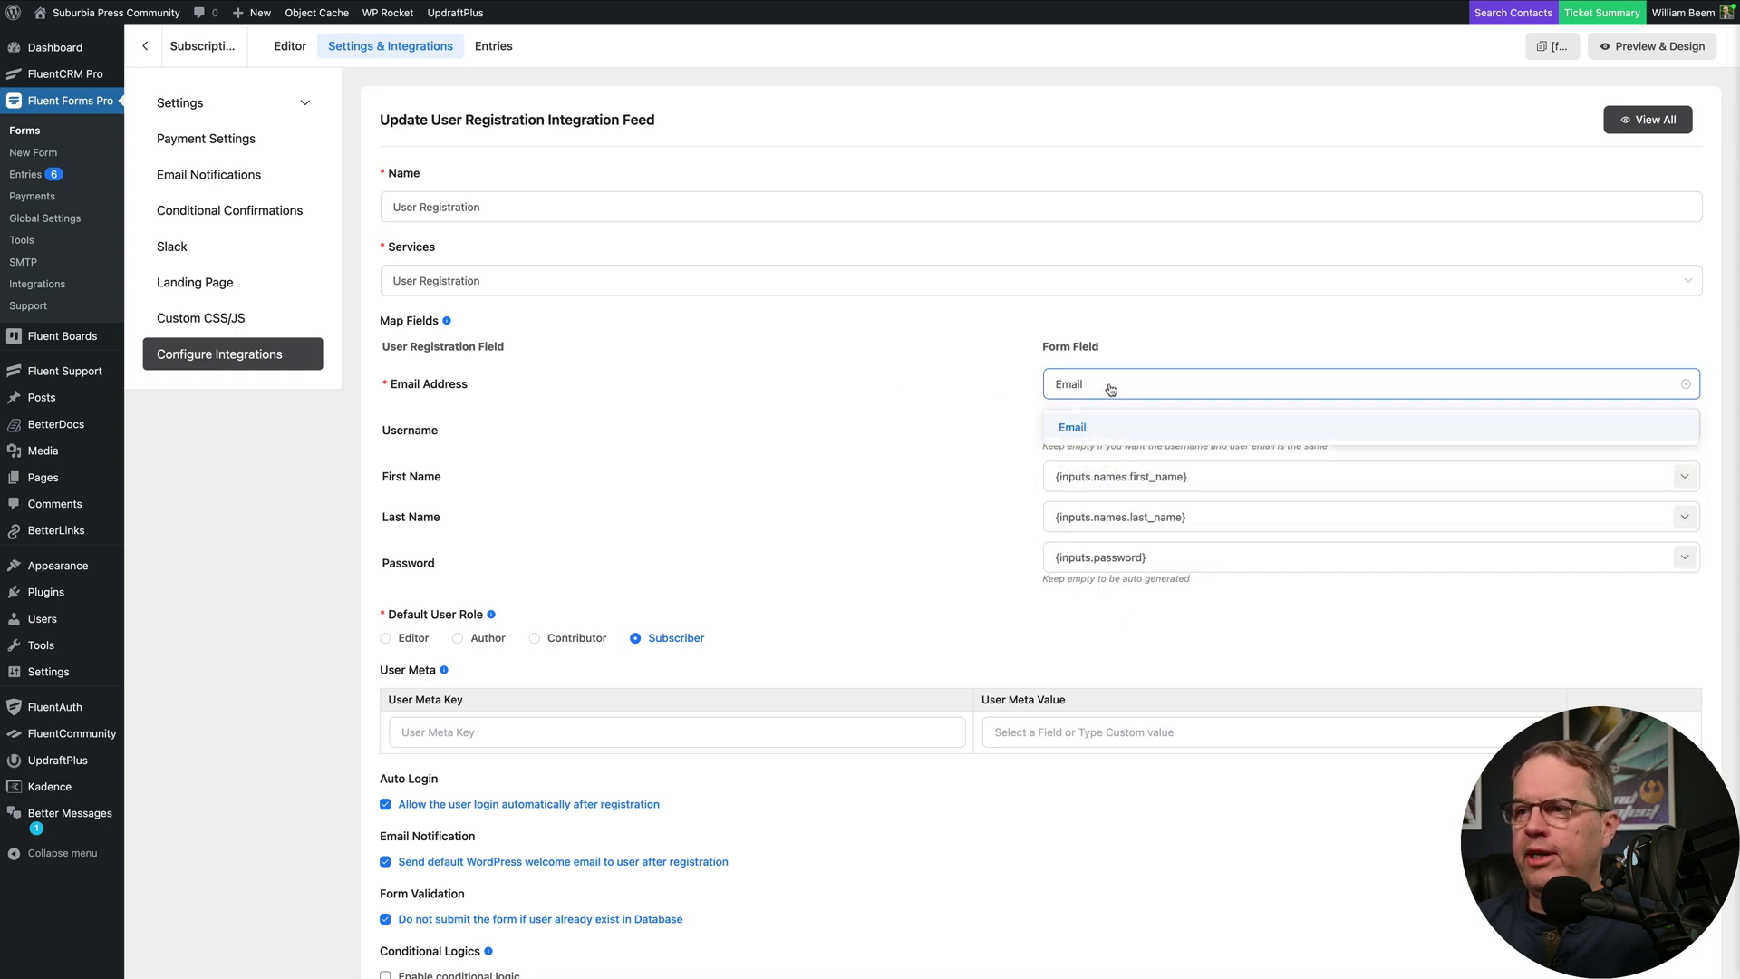
pyautogui.click(852, 390)
pyautogui.click(1145, 430)
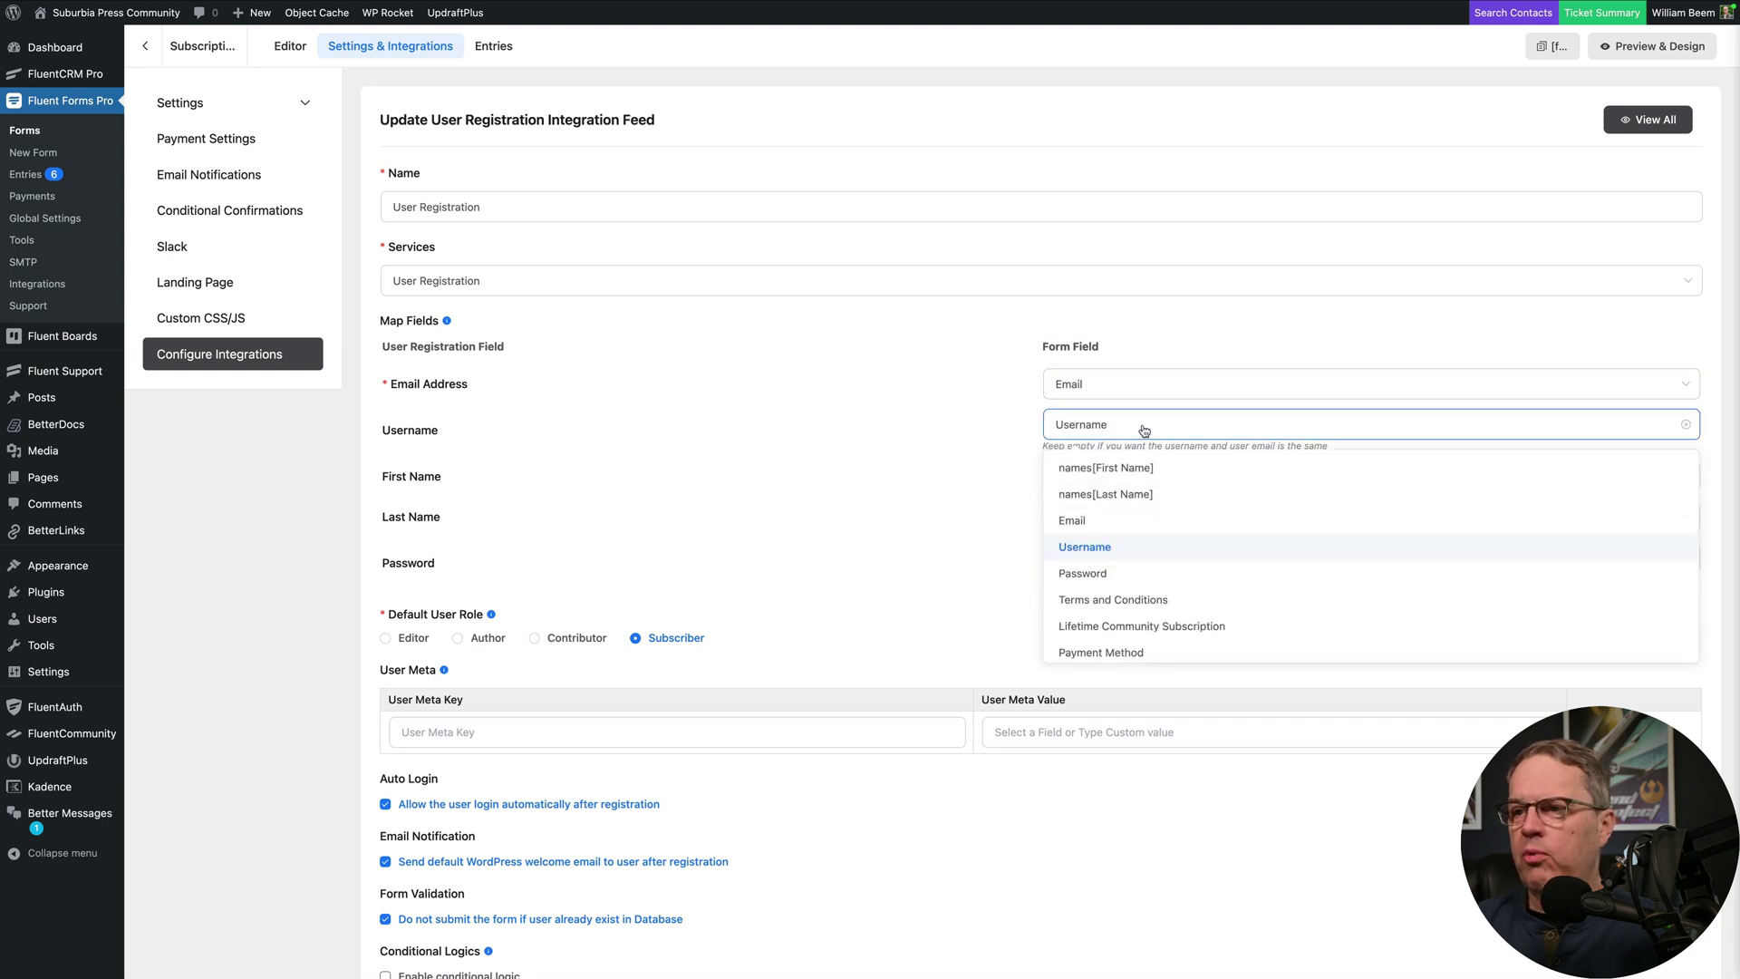
pyautogui.click(962, 540)
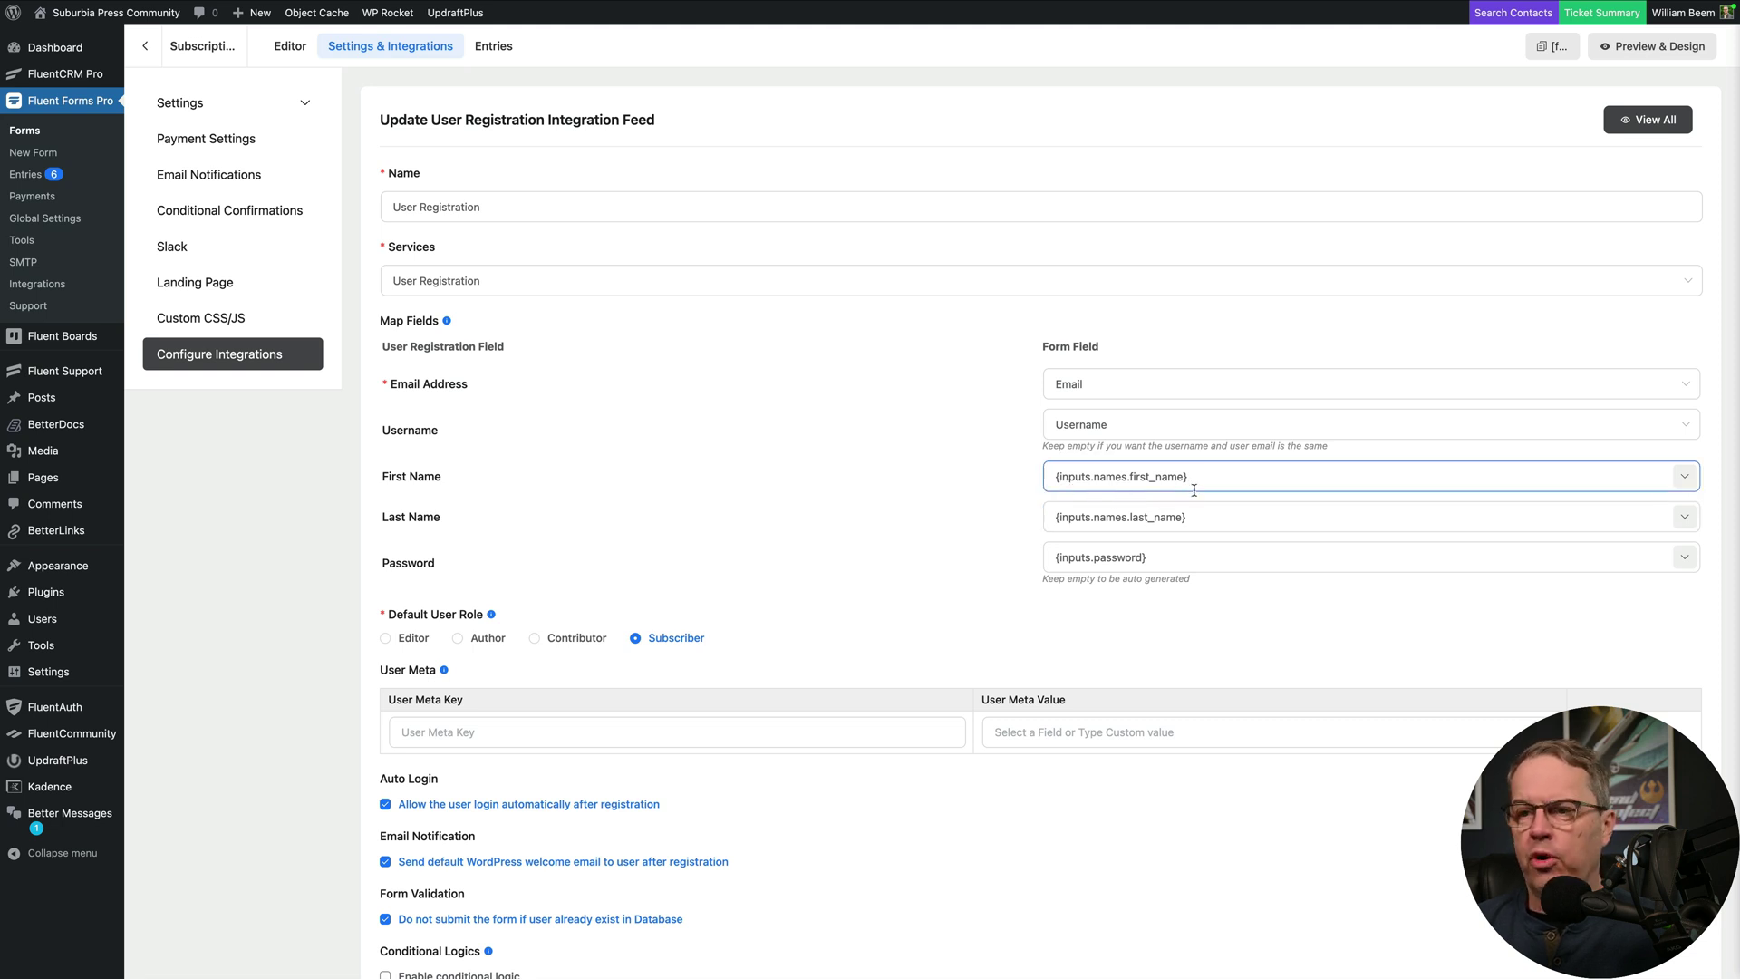
pyautogui.click(1205, 555)
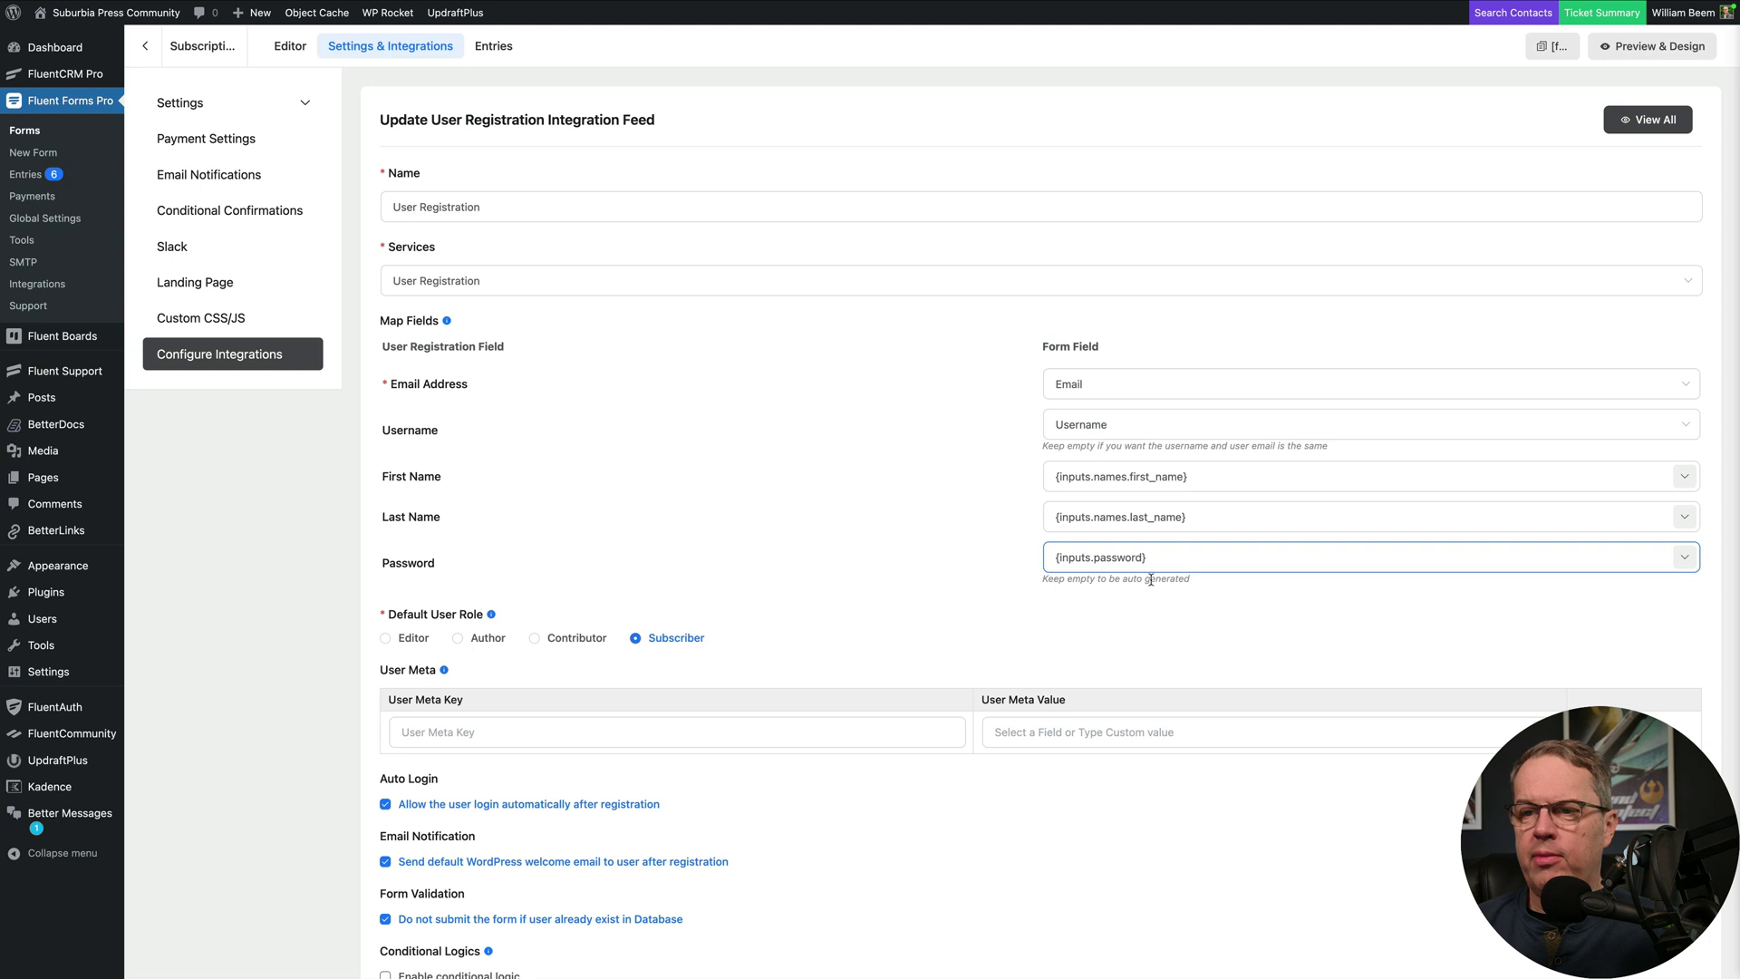
pyautogui.scroll(-2, 785, 605)
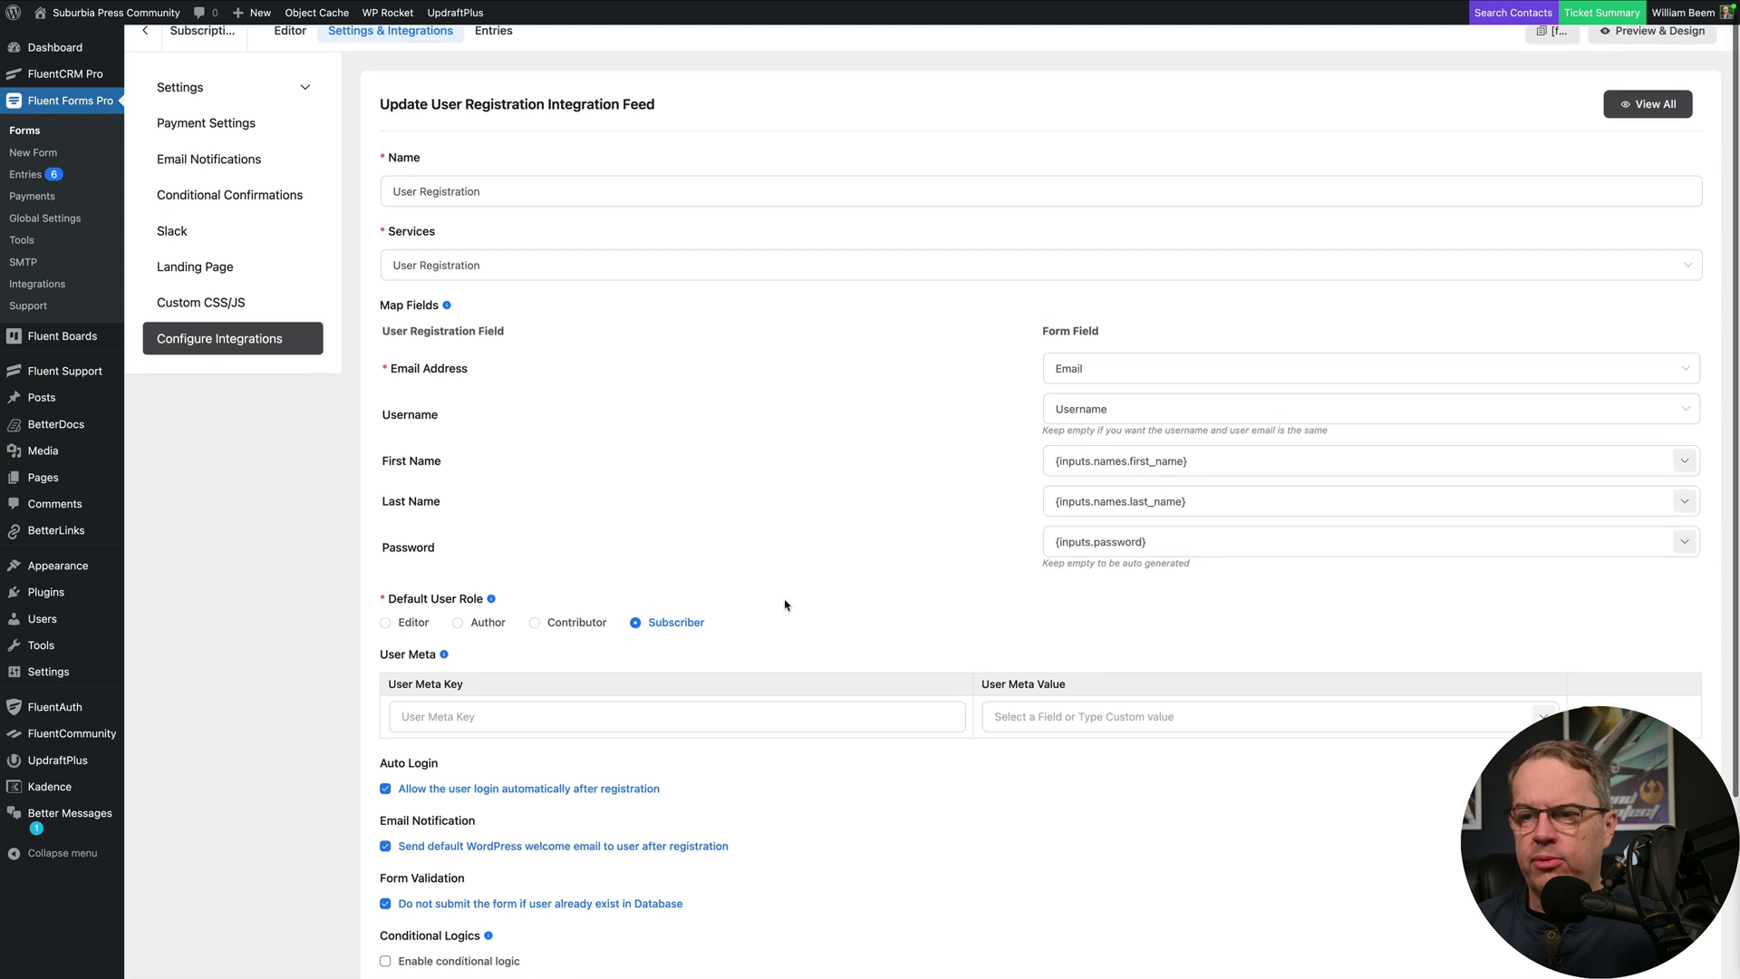
pyautogui.scroll(-4, 785, 604)
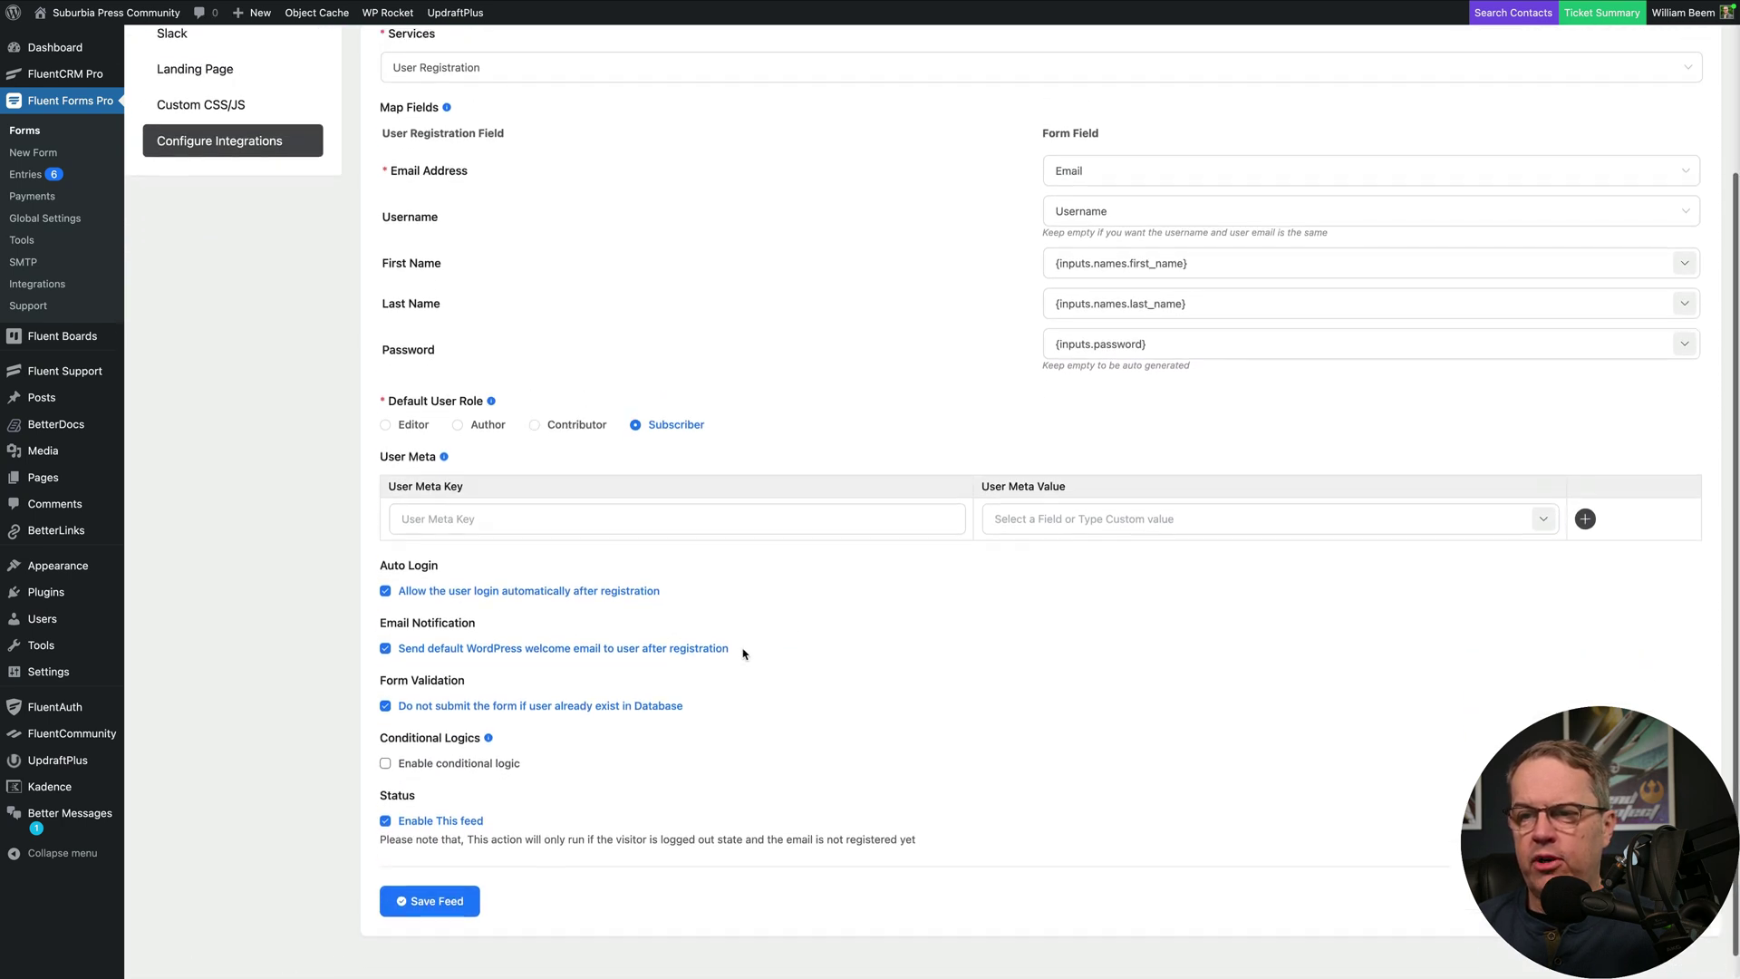
pyautogui.scroll(5, 743, 652)
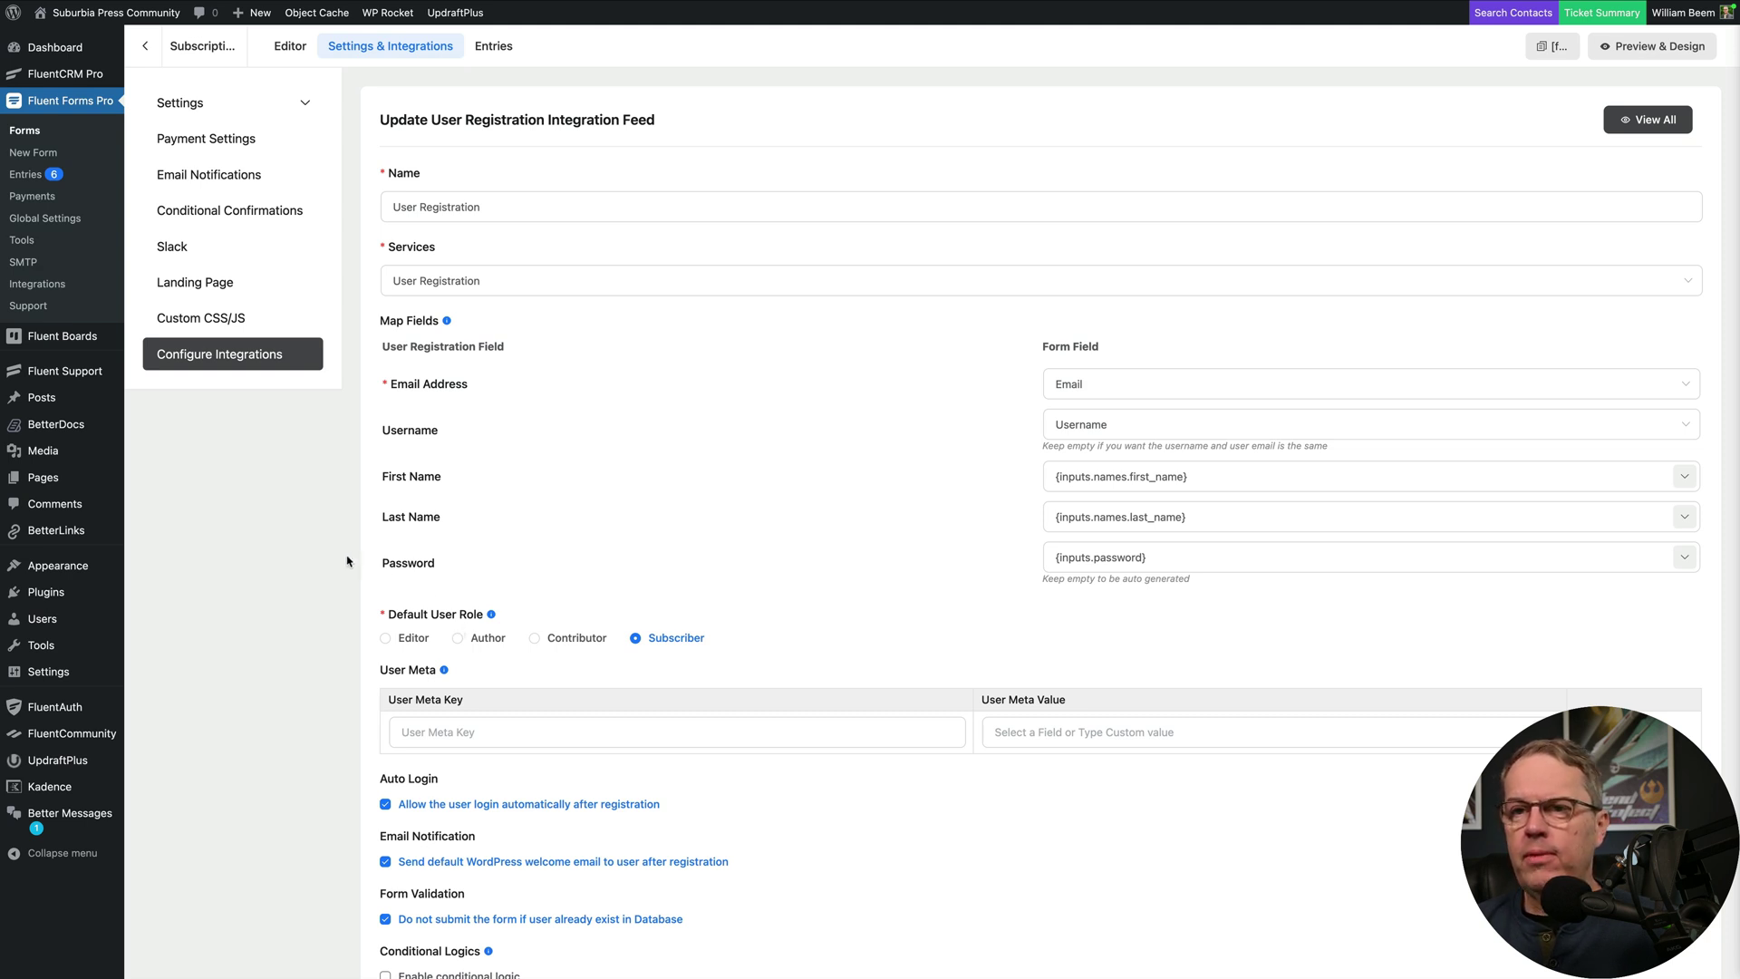
pyautogui.scroll(1, 313, 559)
# Step: Scroll down the Register page to review its registration form
pyautogui.scroll(-1, 311, 555)
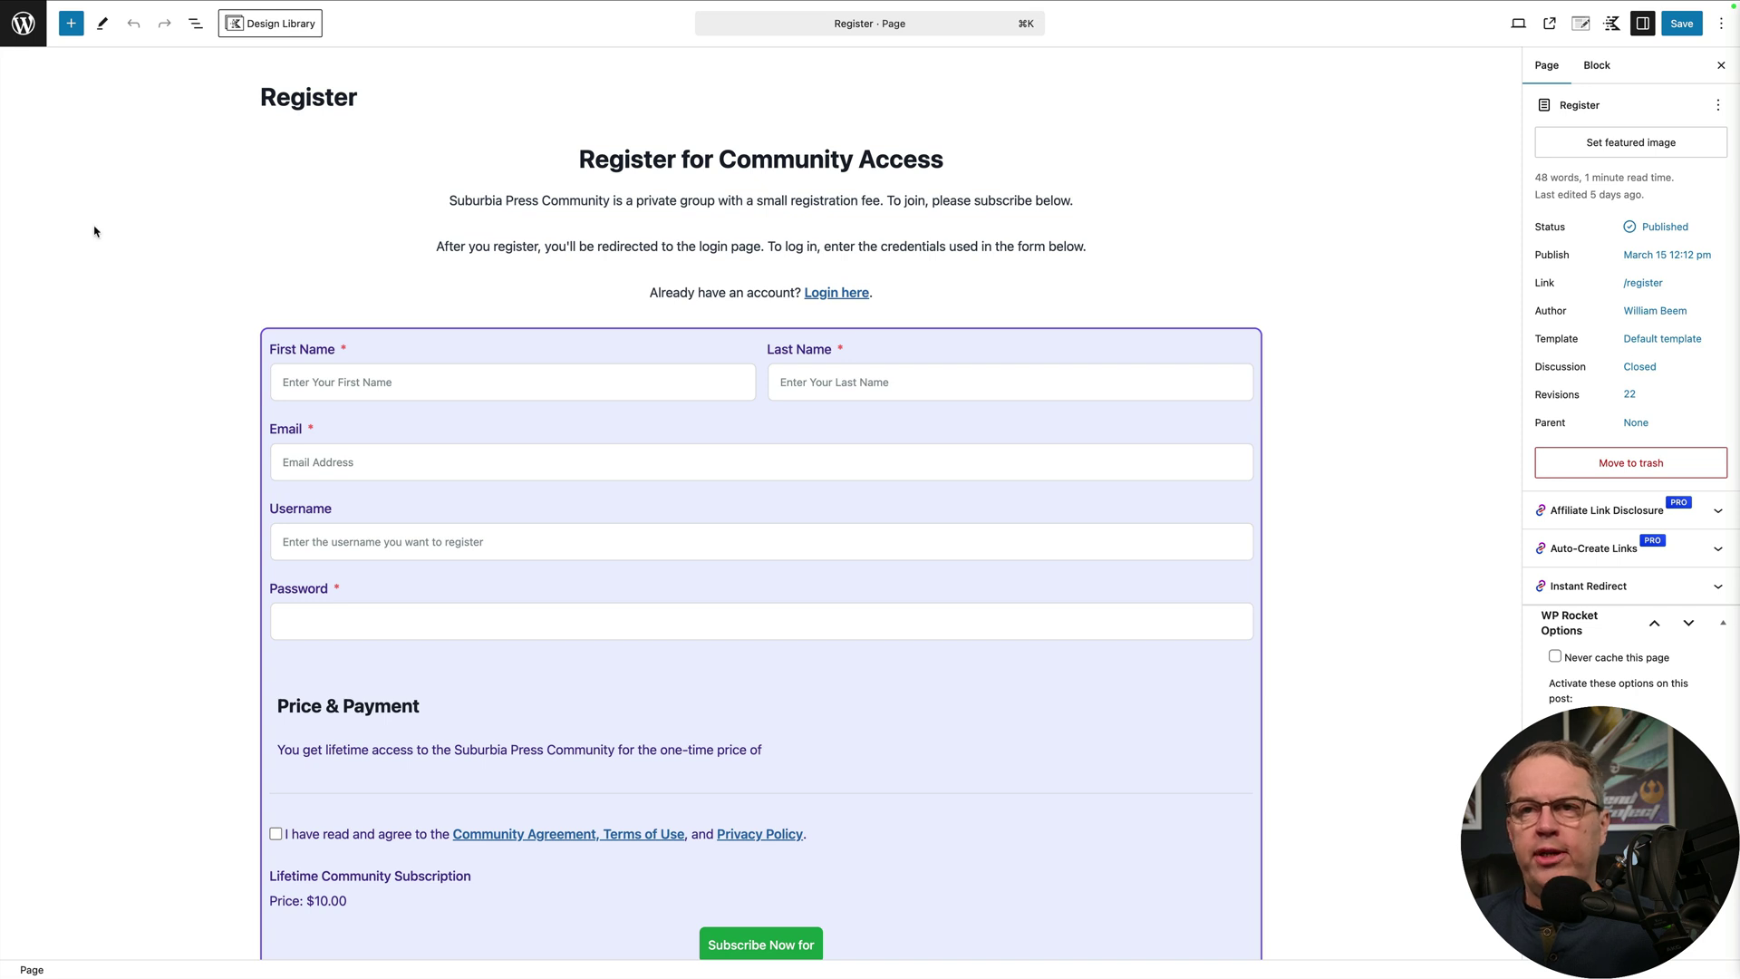
# Step: Exit to the pages list and open FluentCommunity Portal Settings to check the /register/ signup URL
pyautogui.click(22, 25)
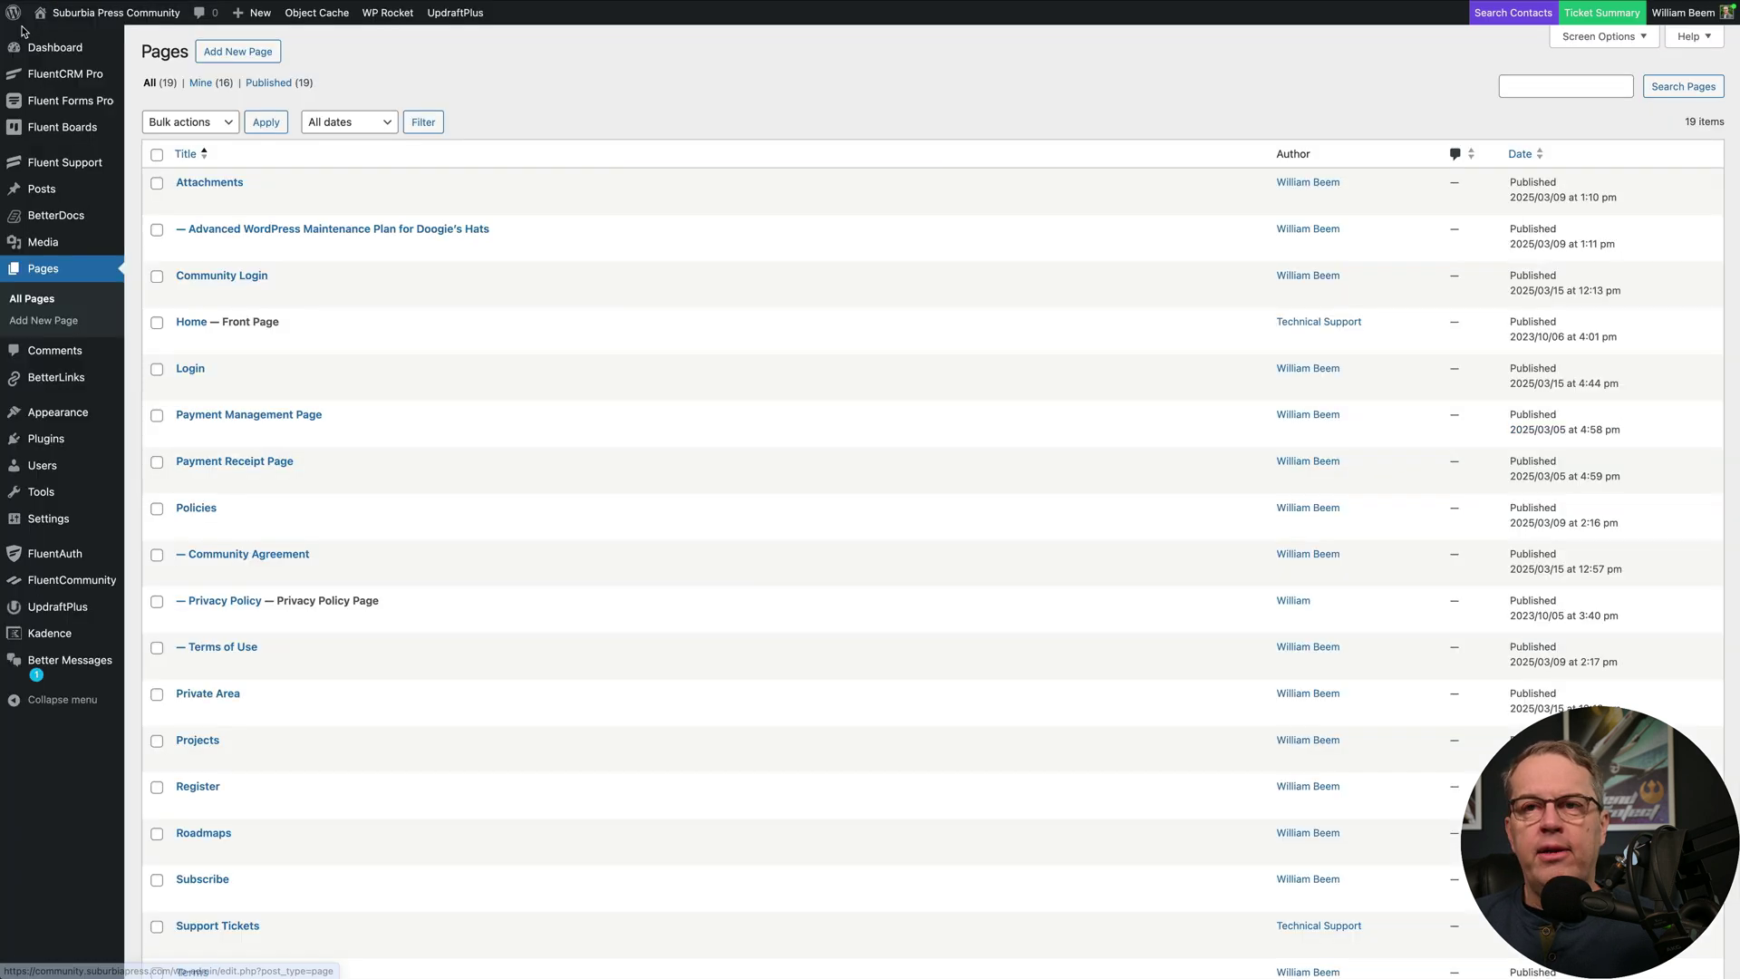
pyautogui.click(92, 584)
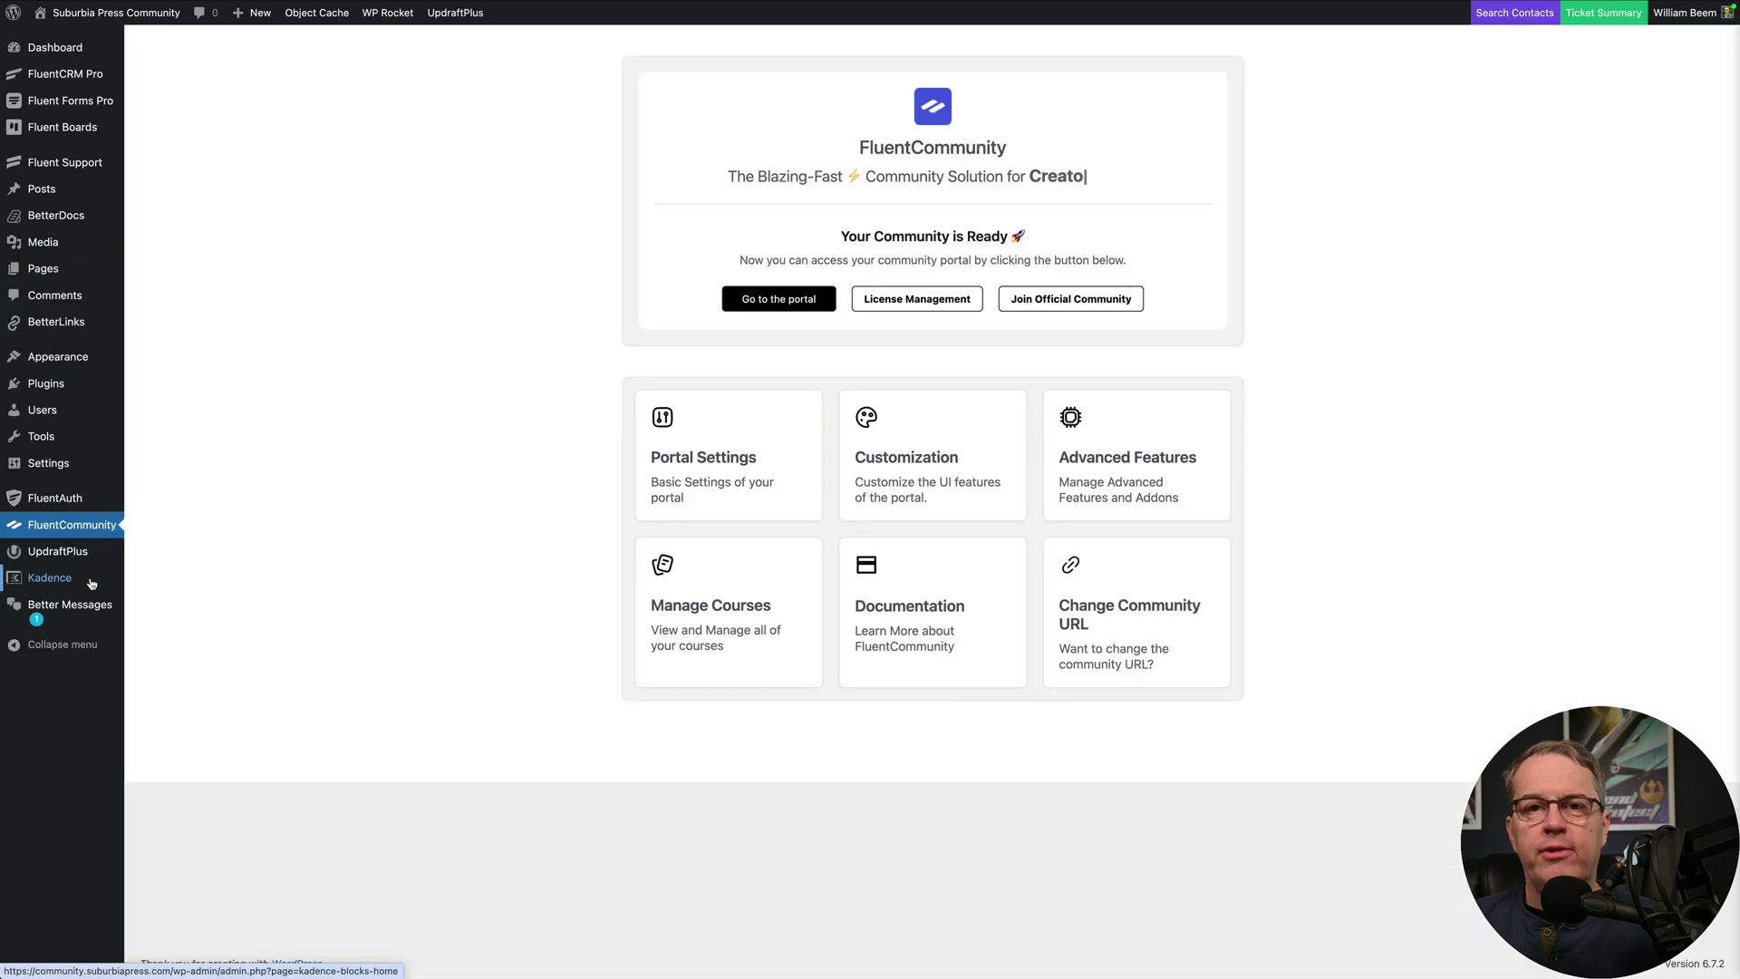
pyautogui.click(743, 480)
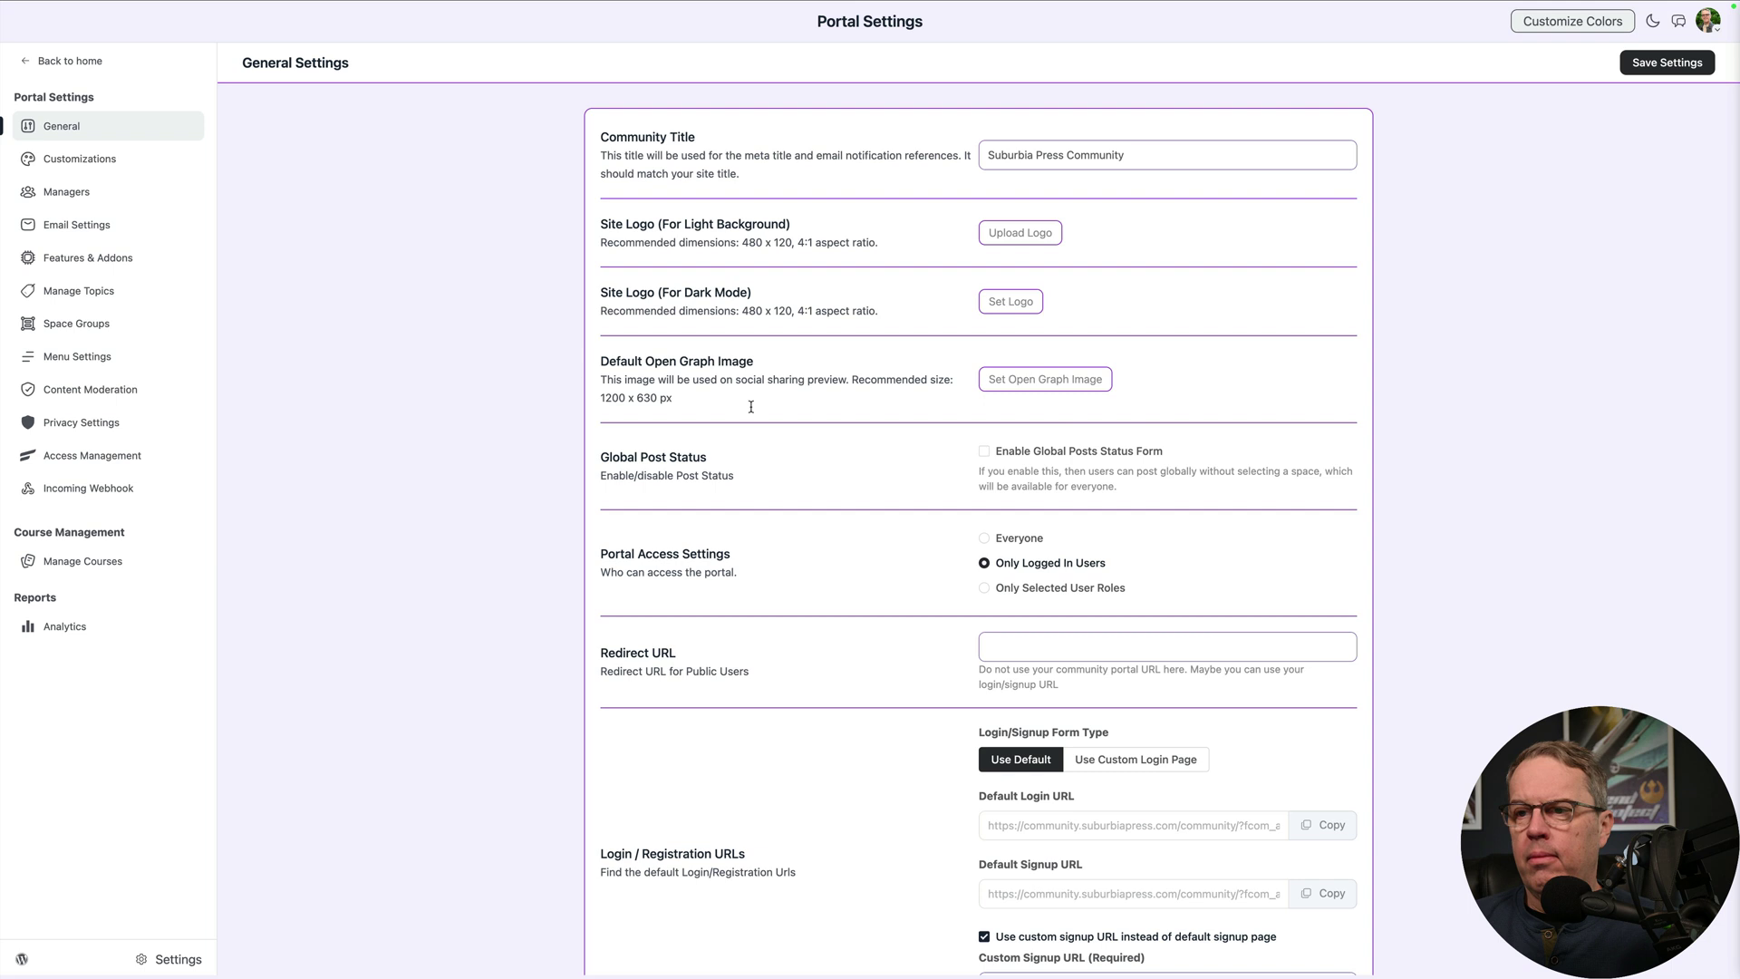
pyautogui.scroll(-5, 969, 580)
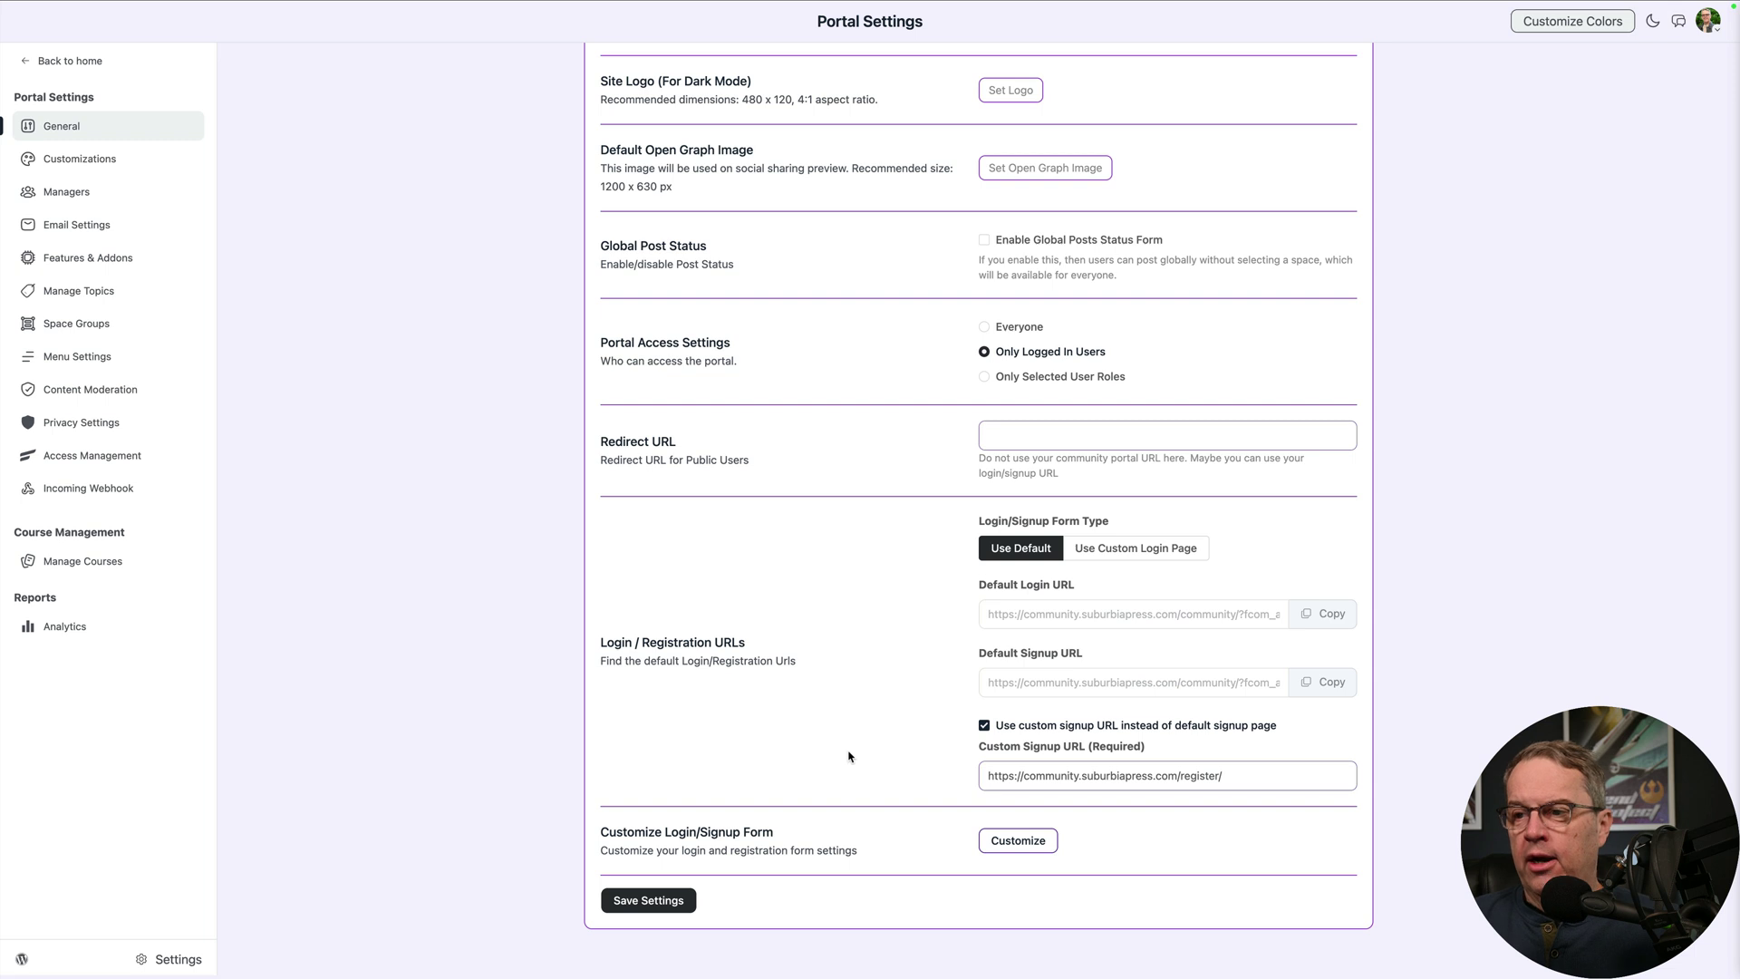
pyautogui.scroll(3, 849, 756)
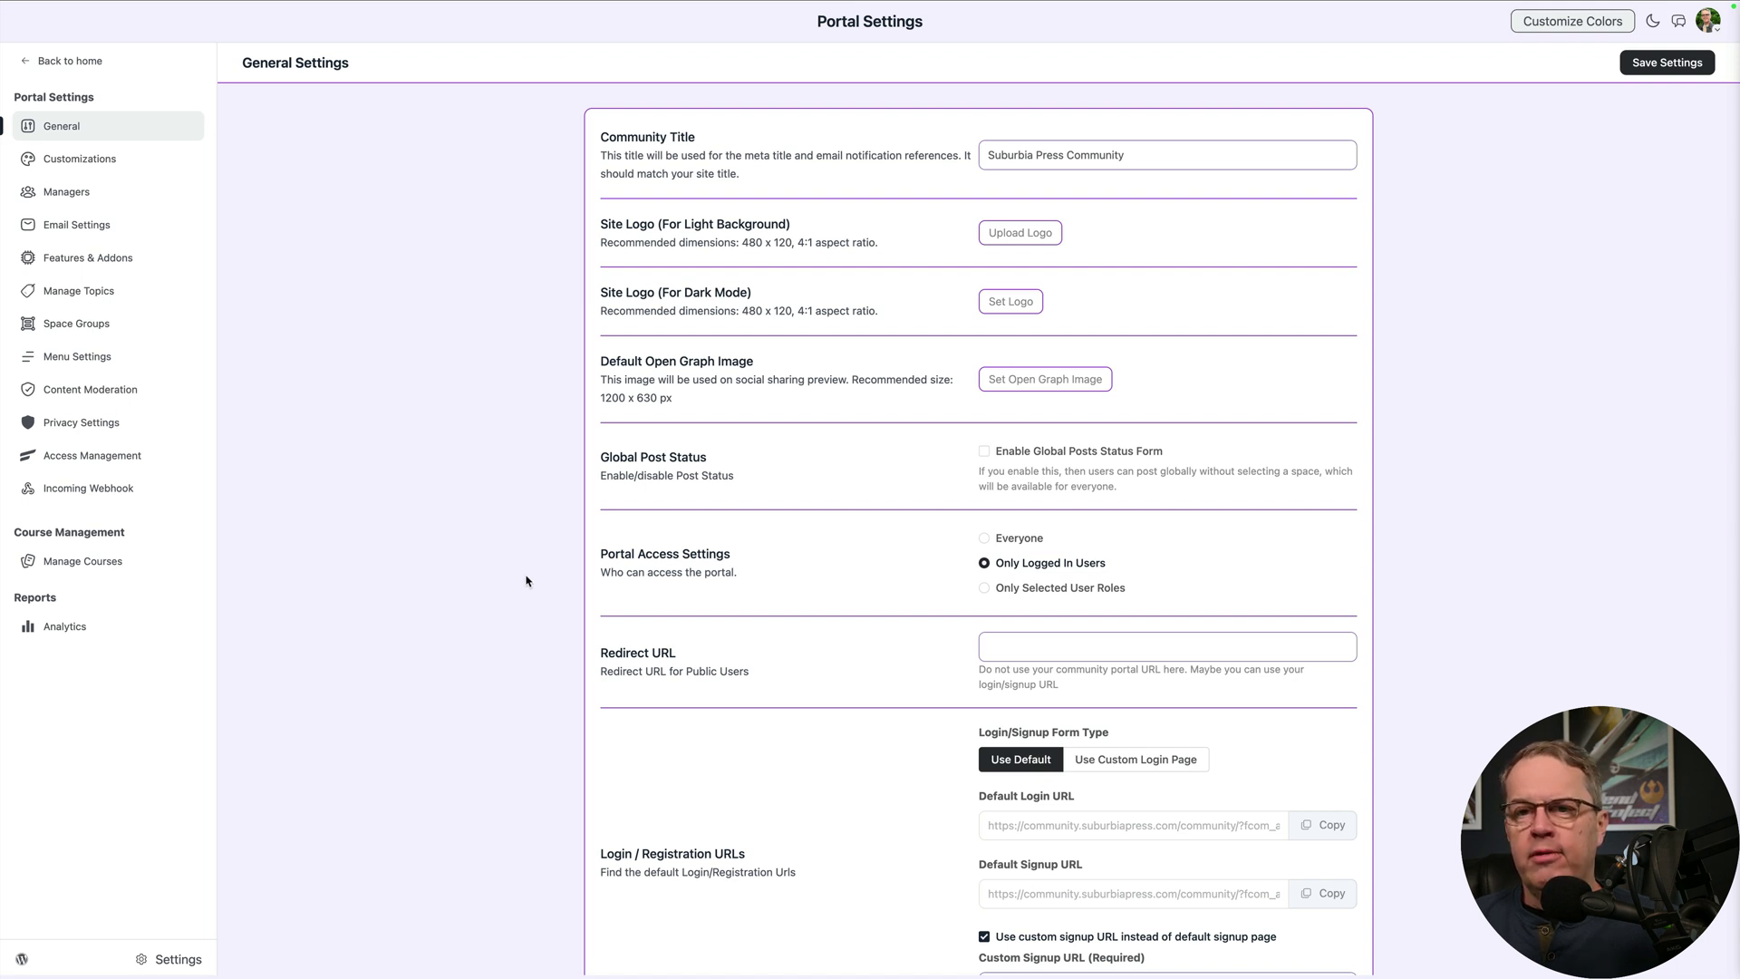
# Step: Return to the community home and browse the Start Here, Say Hello and Need Customer Support spaces
pyautogui.click(55, 62)
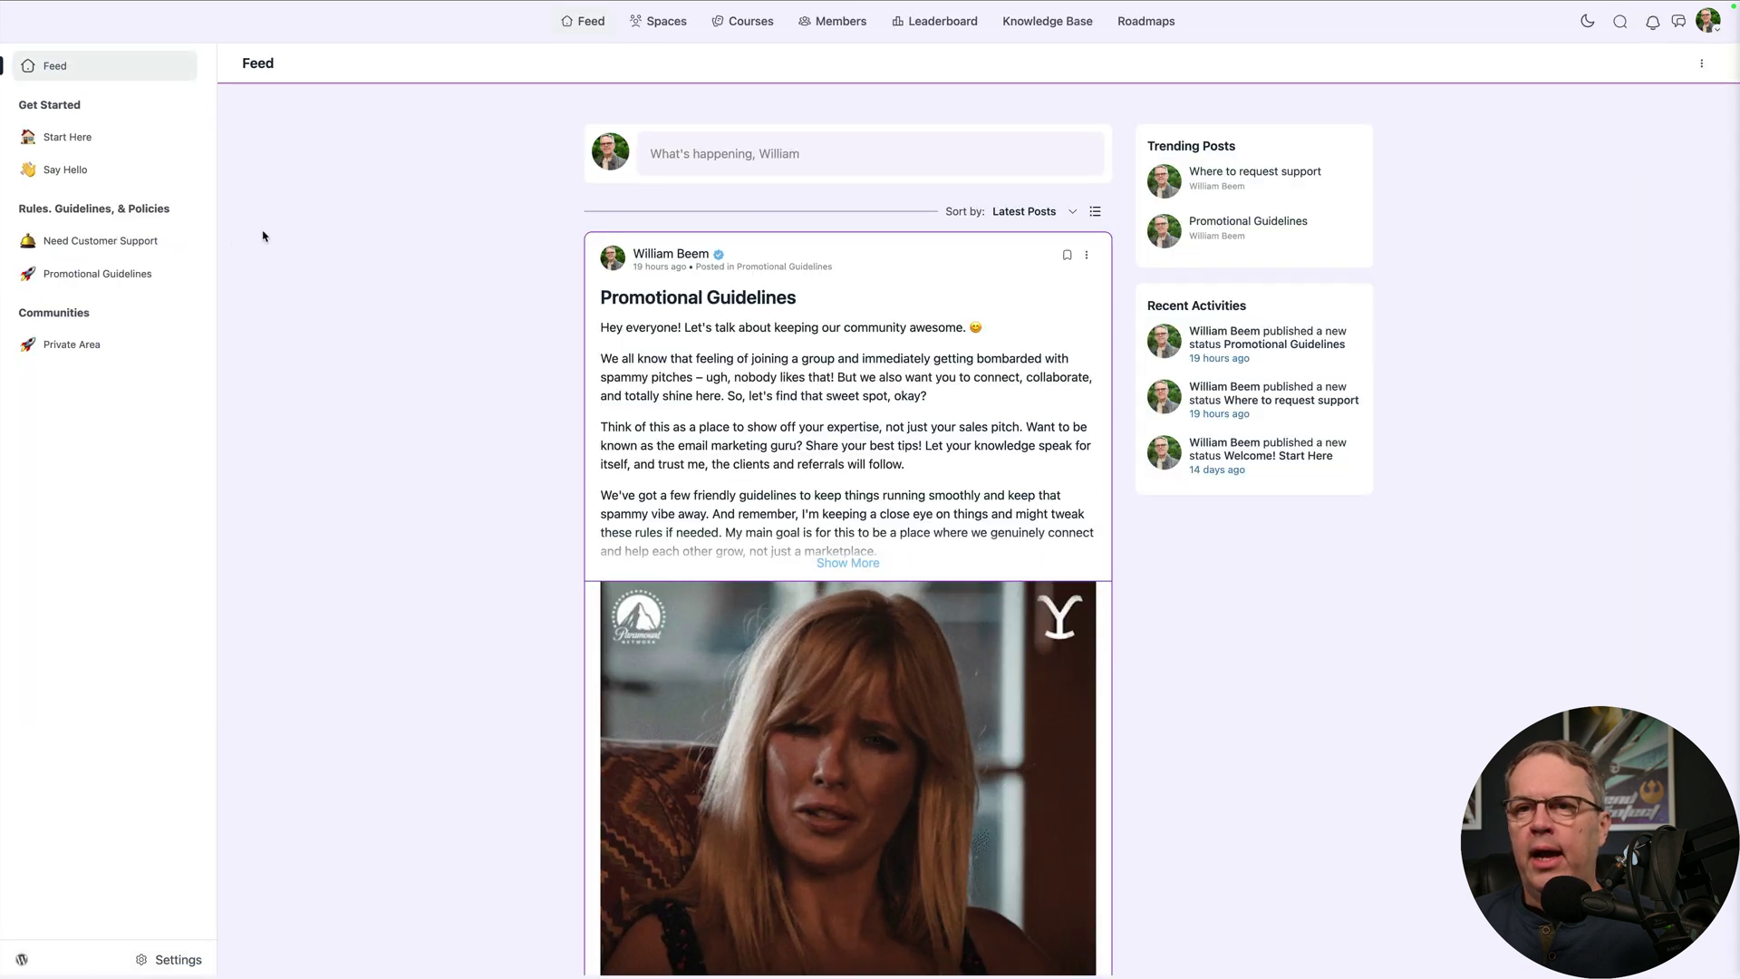
pyautogui.click(80, 140)
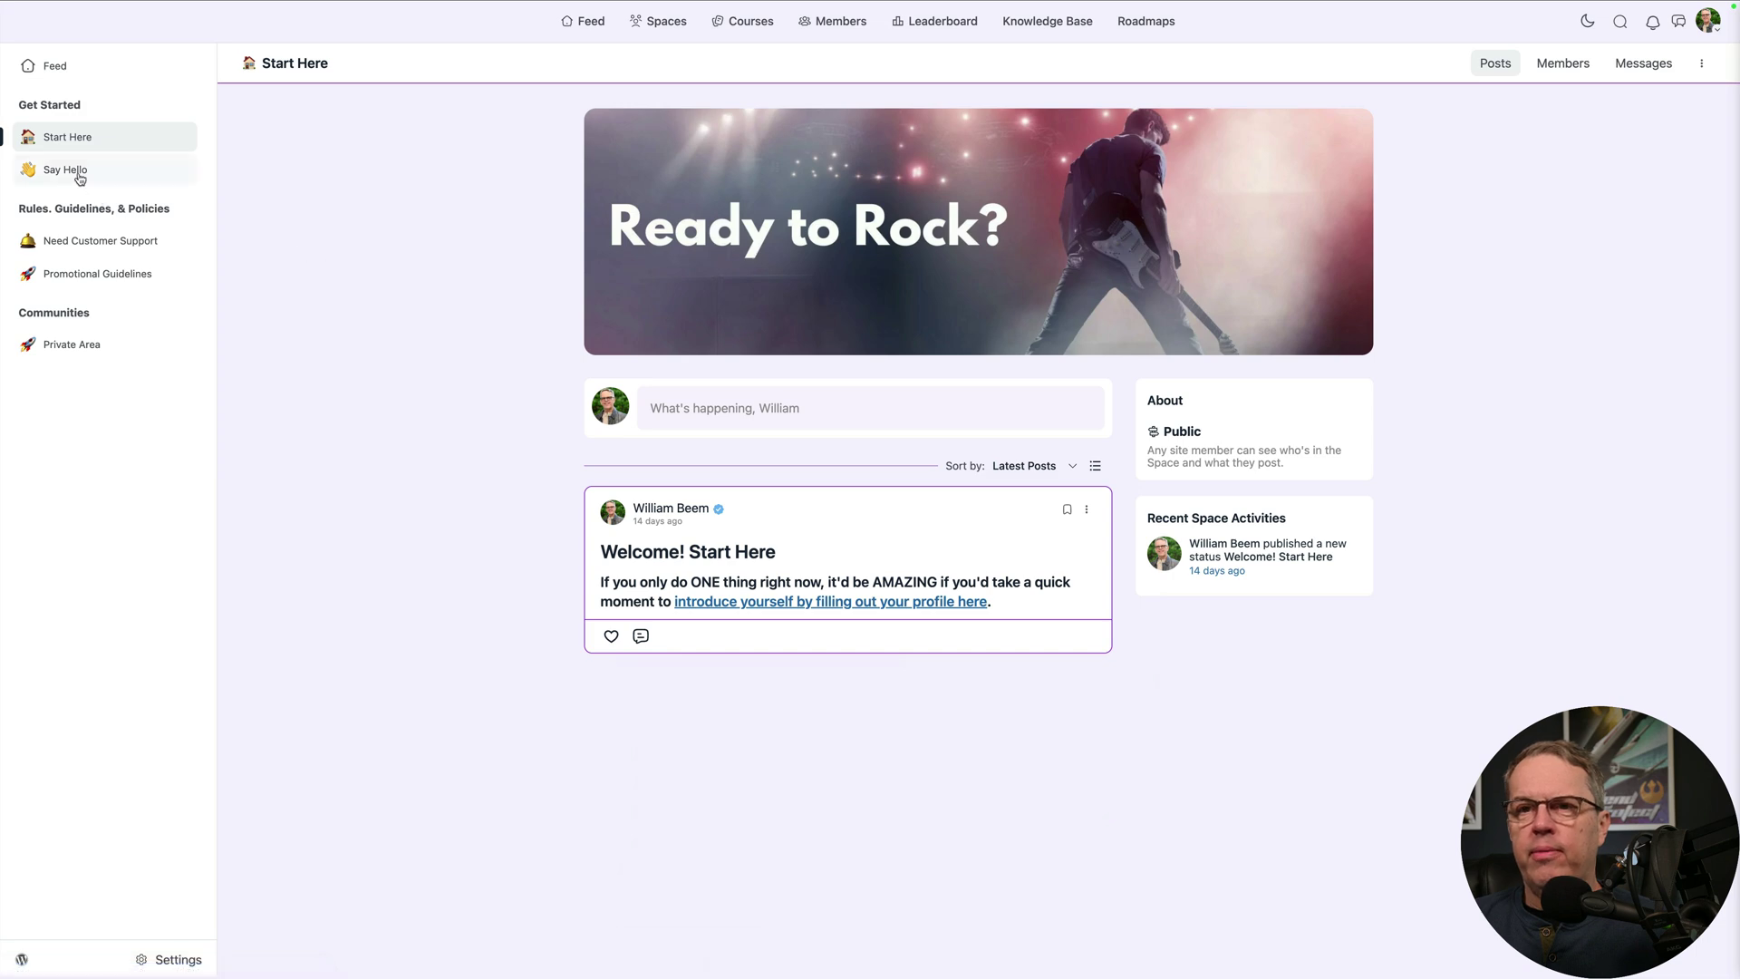
pyautogui.click(80, 176)
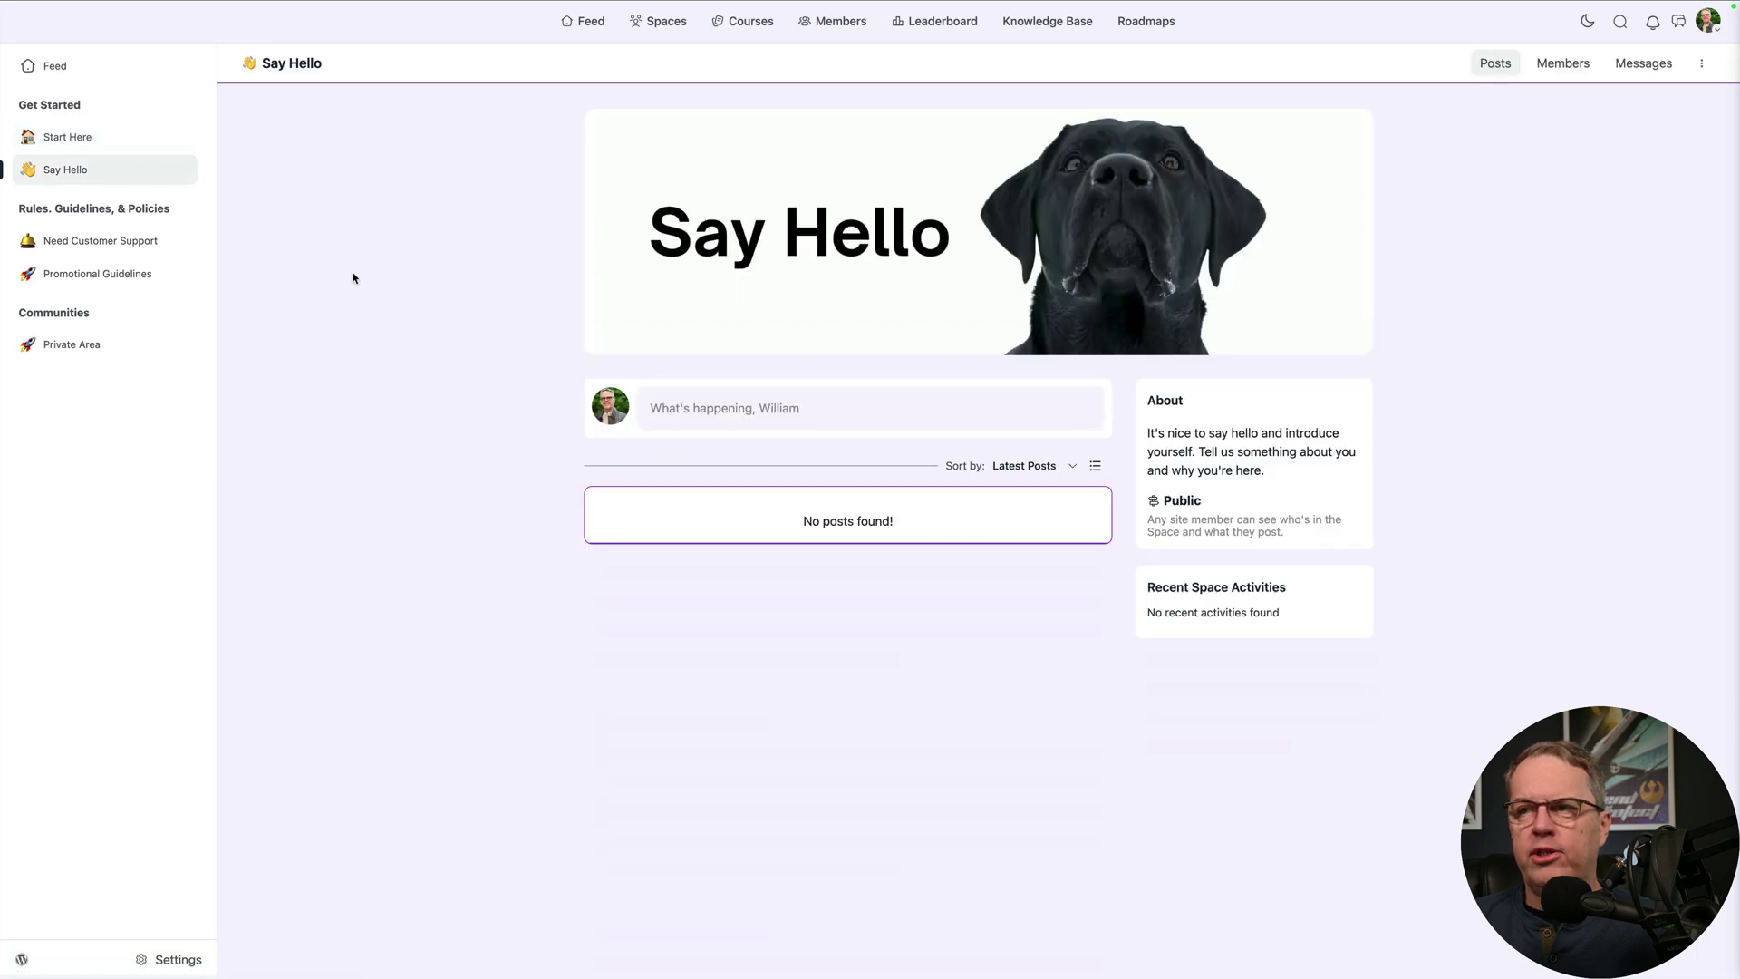
pyautogui.click(140, 241)
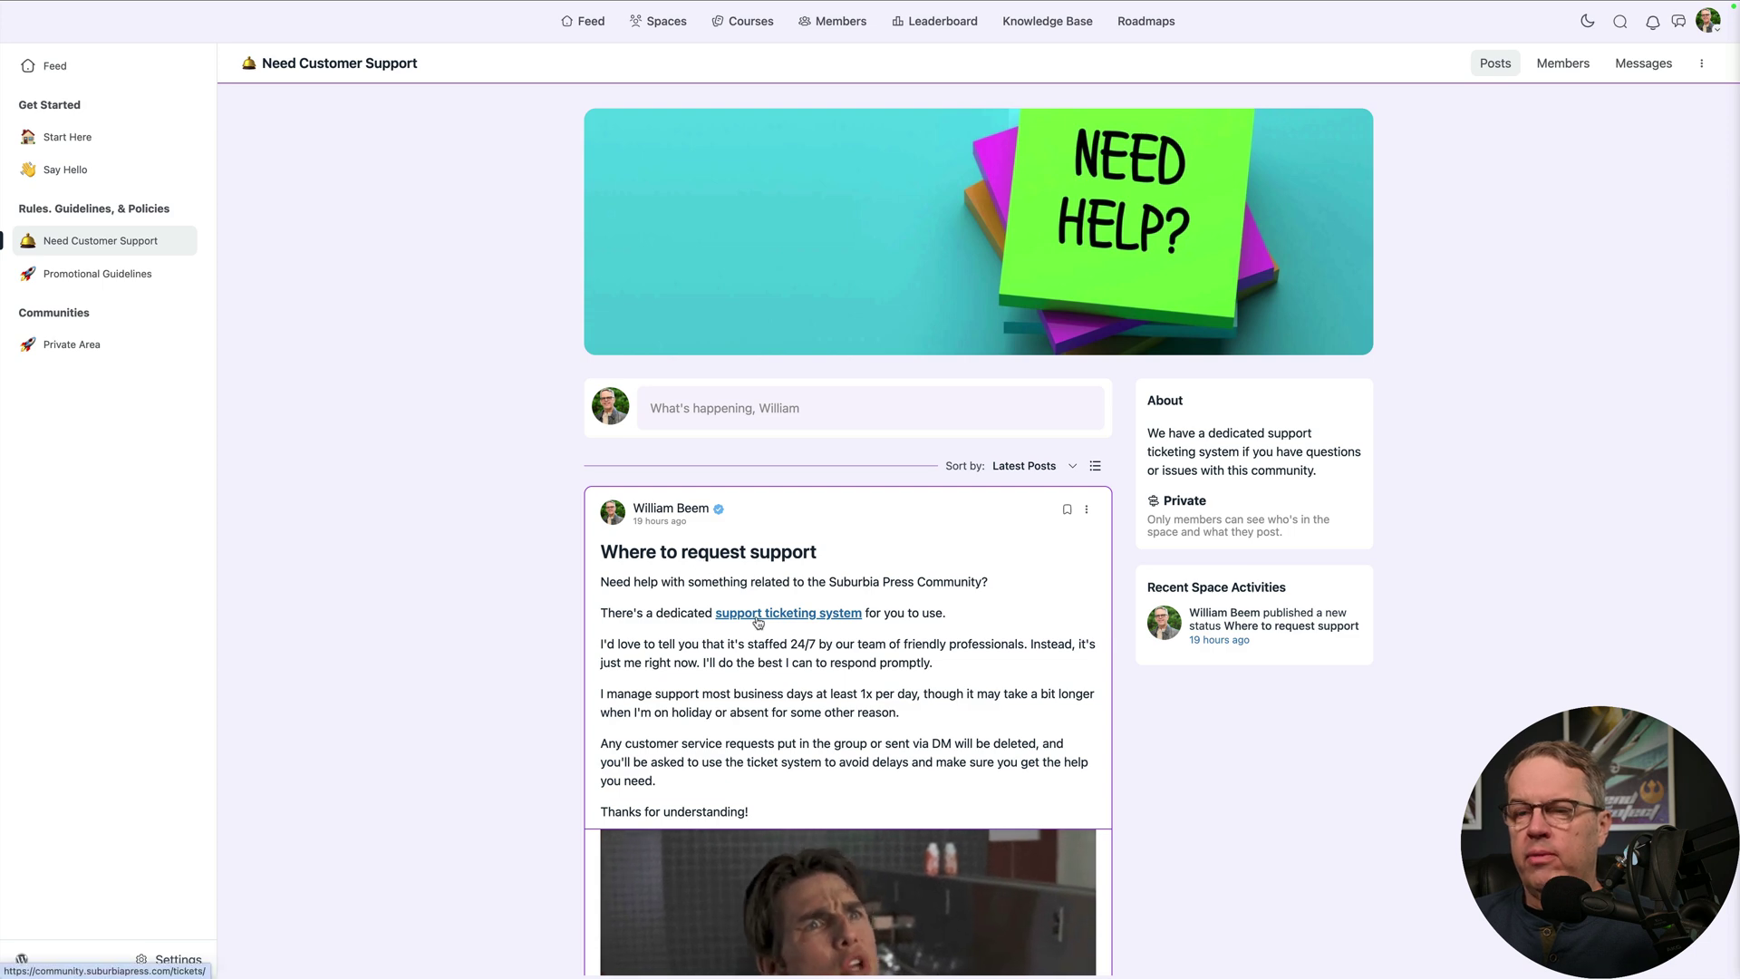
pyautogui.scroll(-1, 676, 647)
pyautogui.scroll(-2, 675, 647)
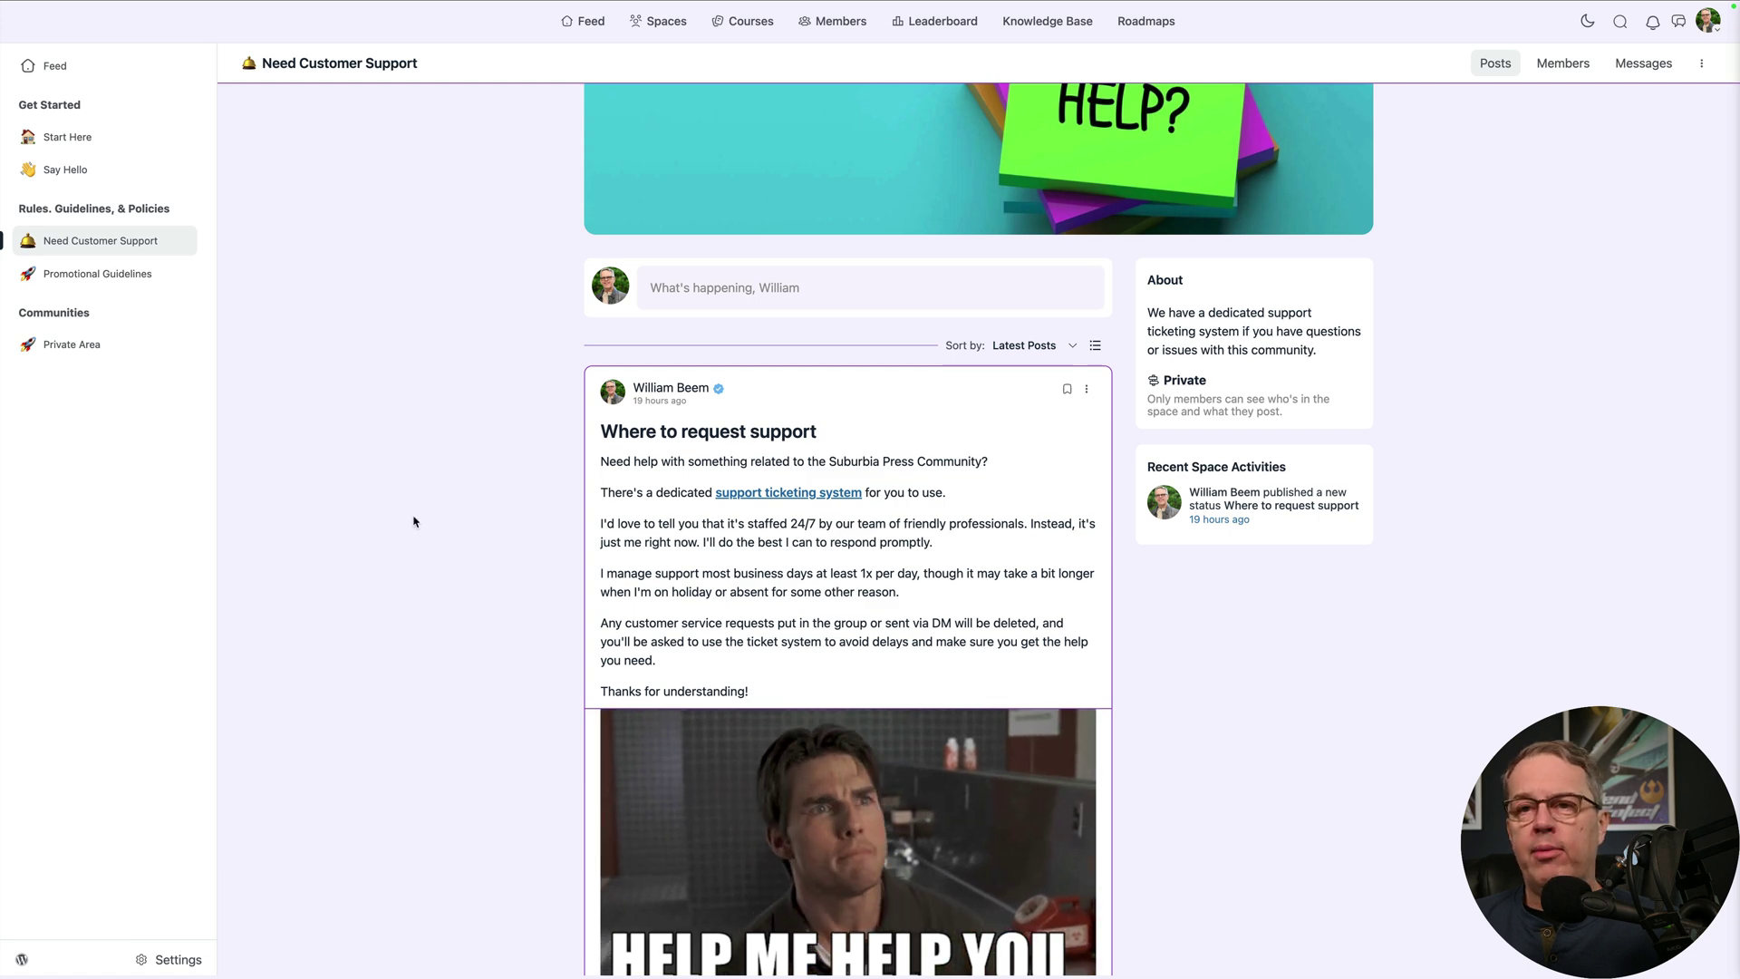
# Step: Open the Promotional Guidelines space and read its full post before closing it
pyautogui.click(128, 274)
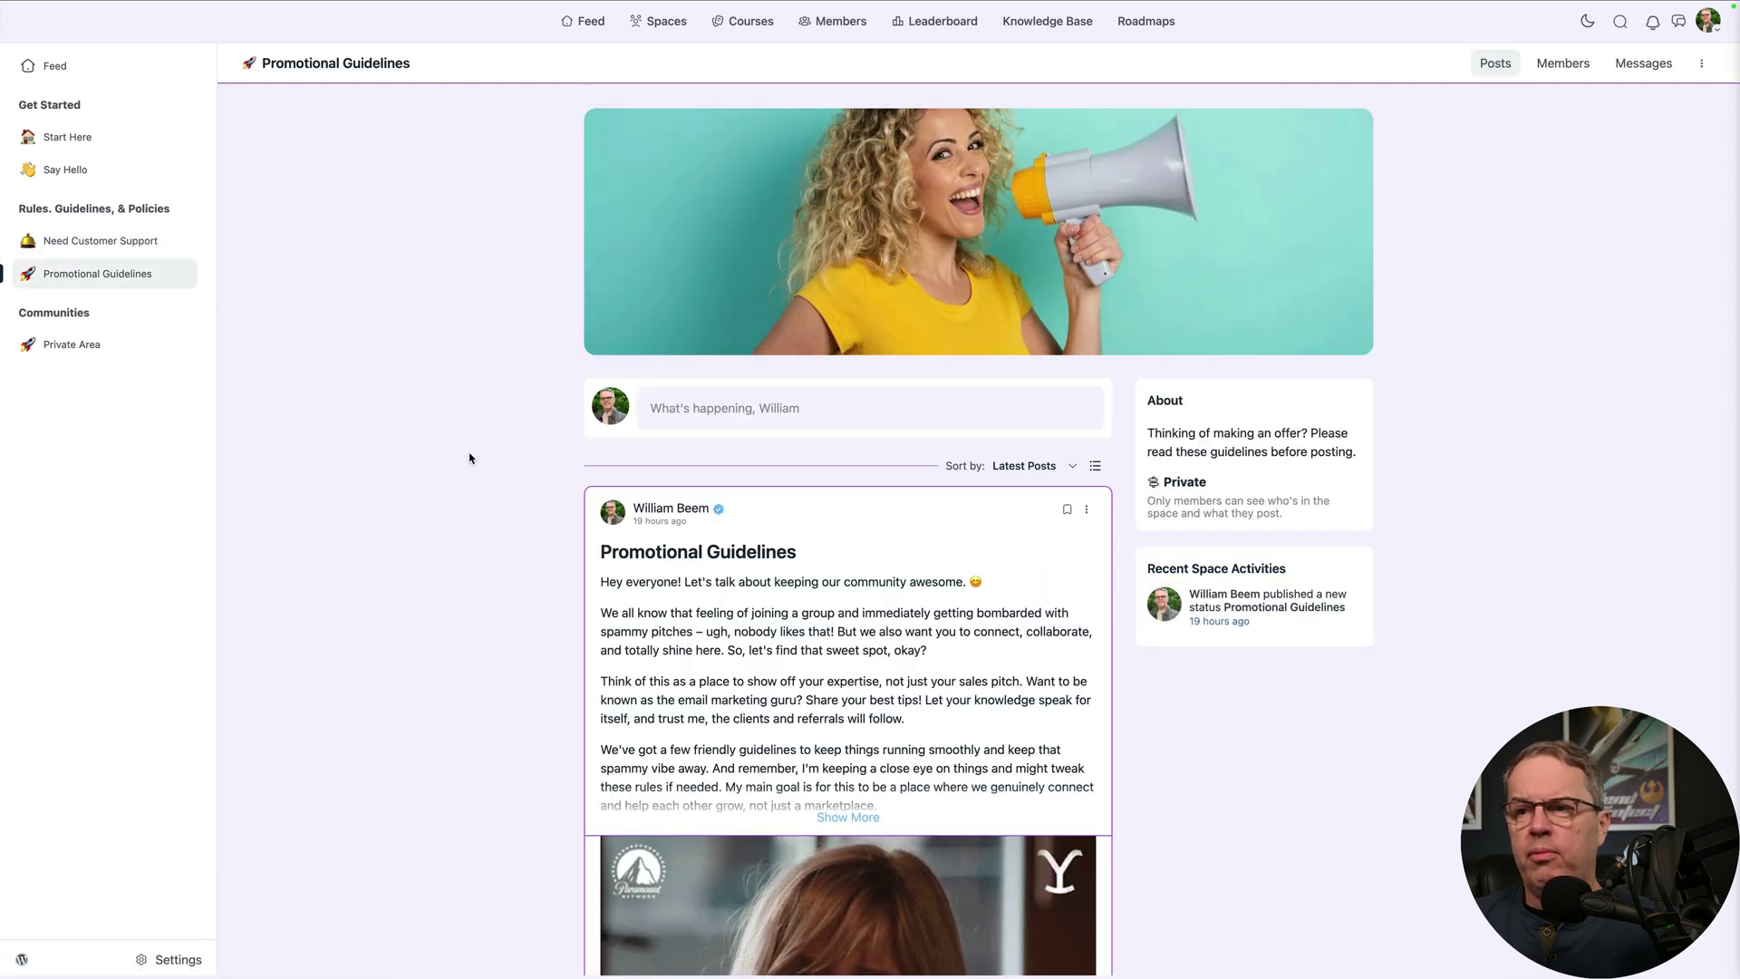
pyautogui.scroll(-2, 469, 458)
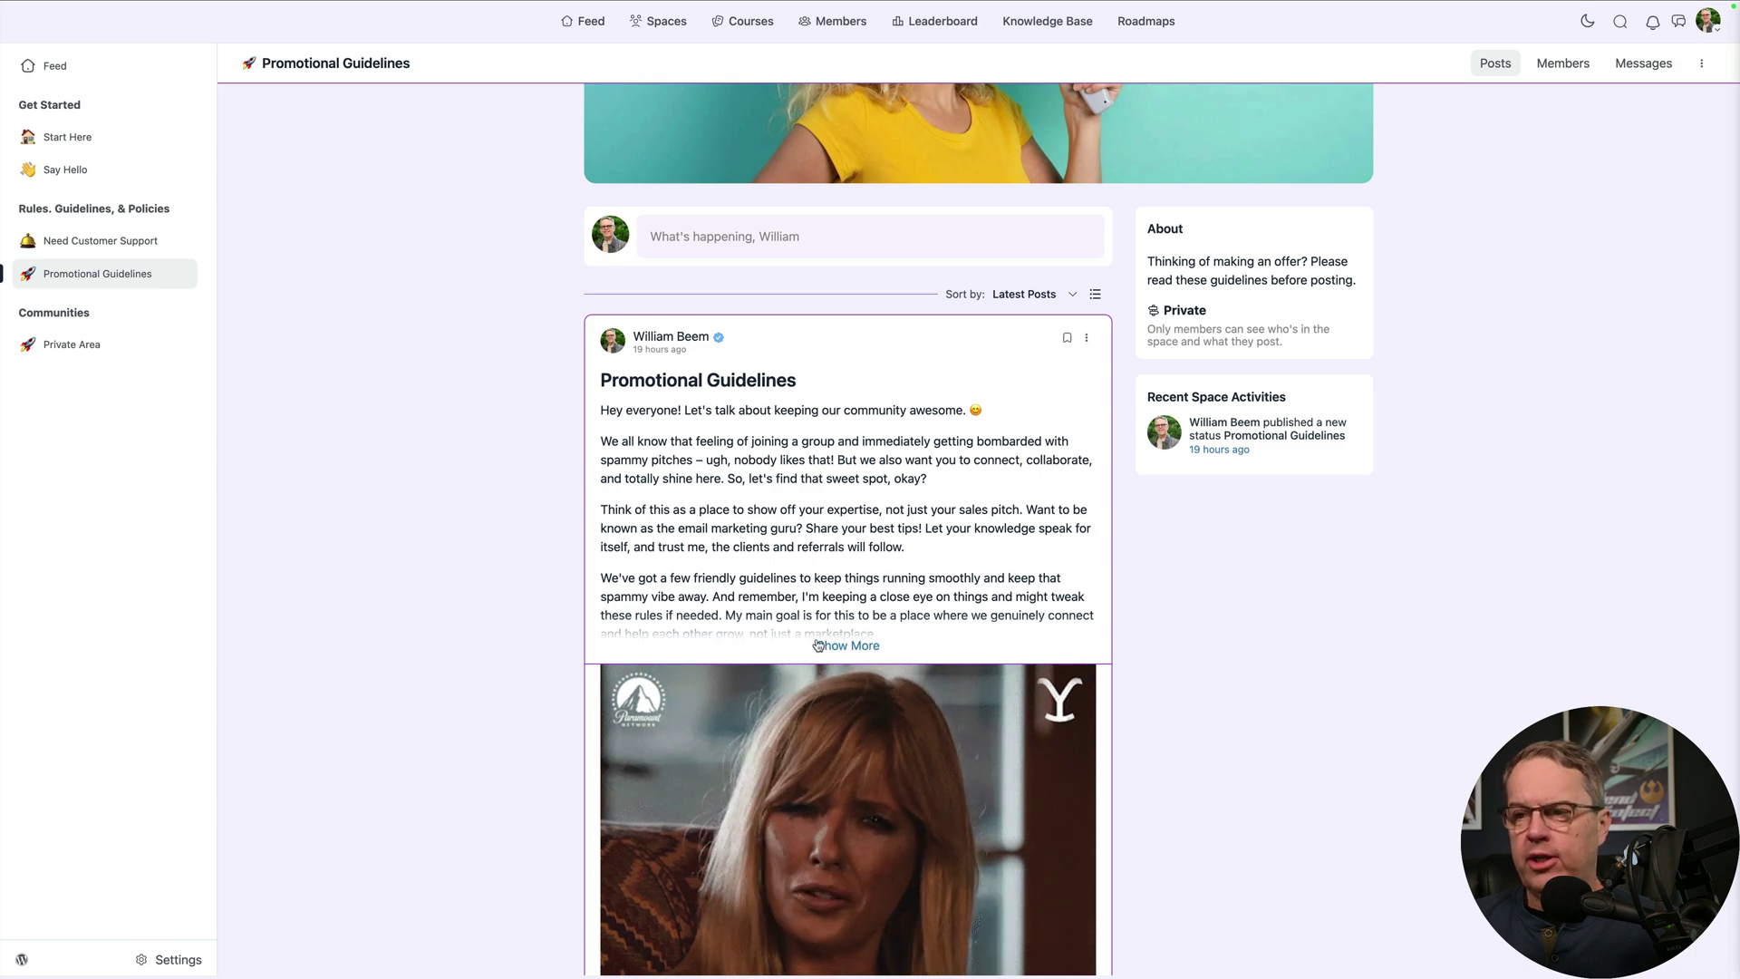
pyautogui.click(790, 641)
pyautogui.scroll(-2, 864, 513)
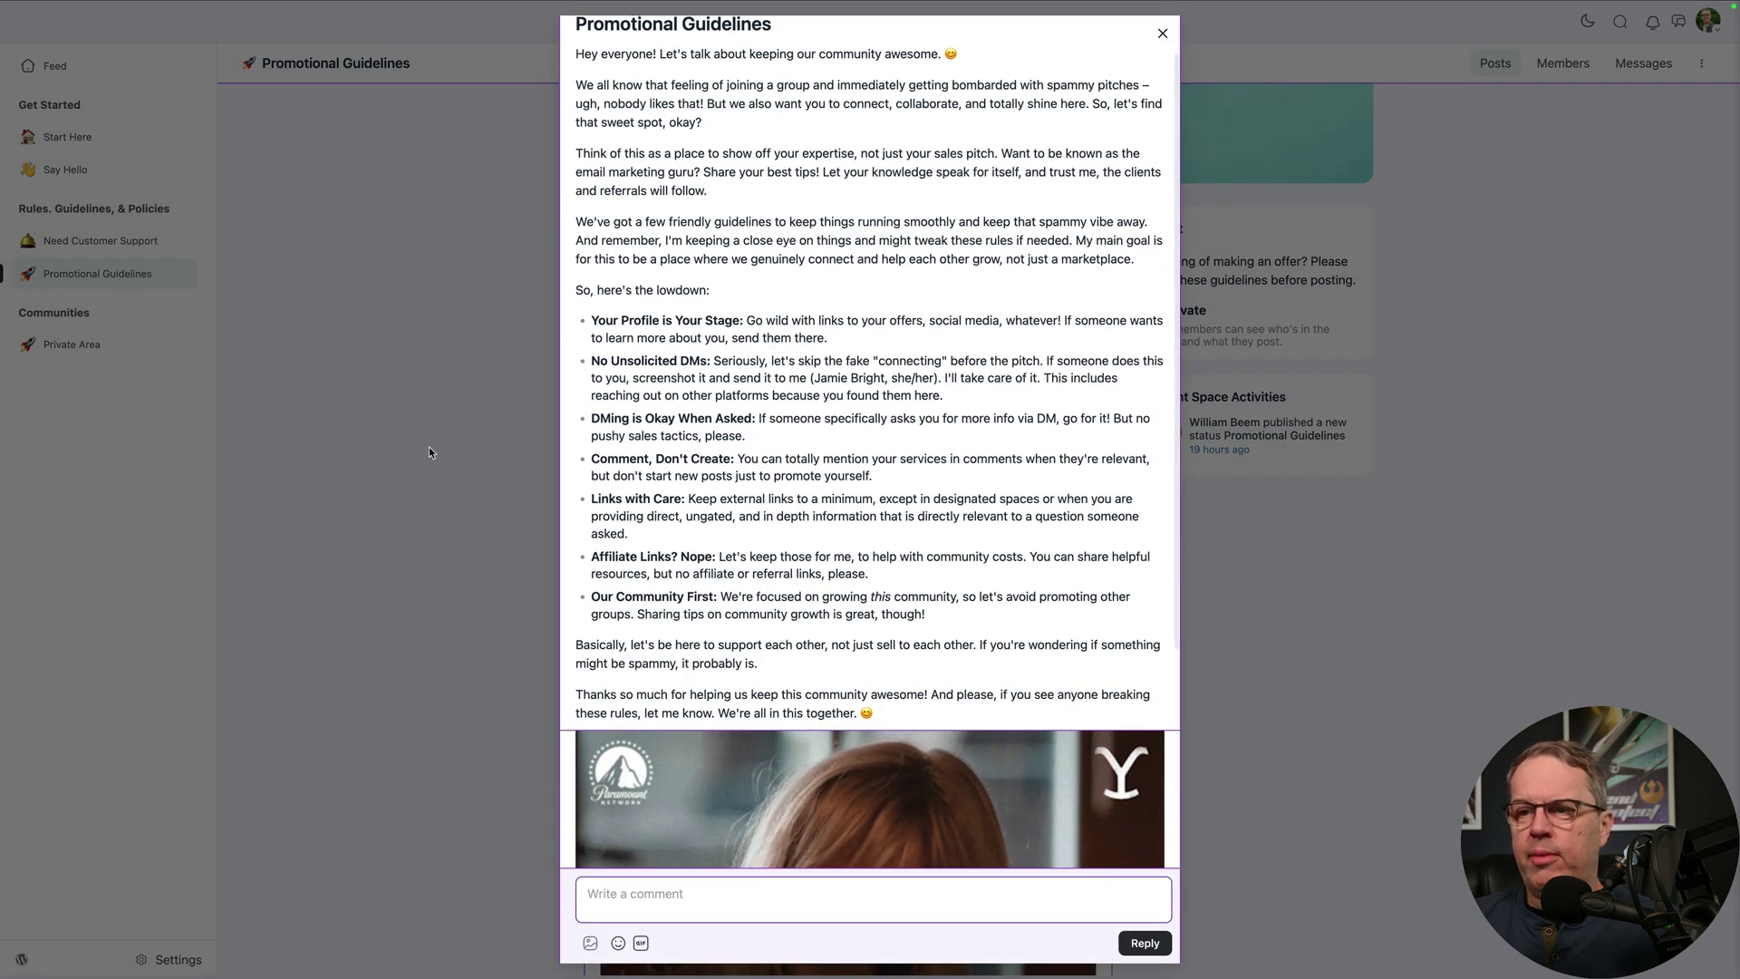
pyautogui.click(423, 447)
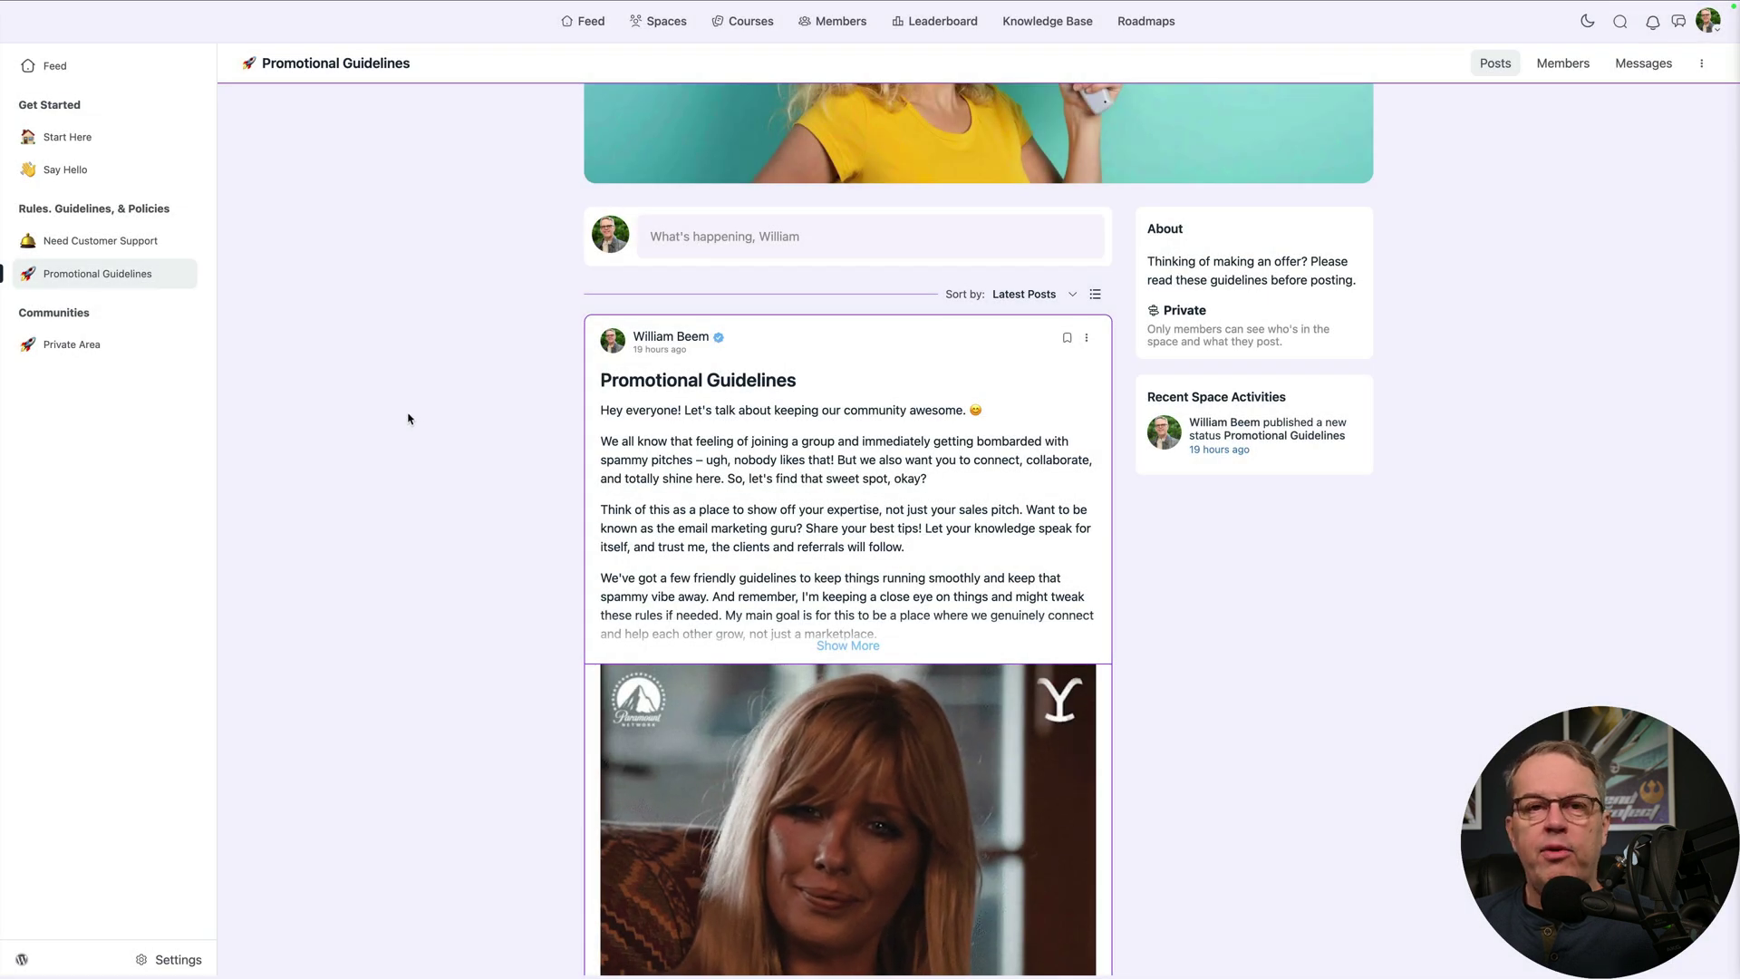